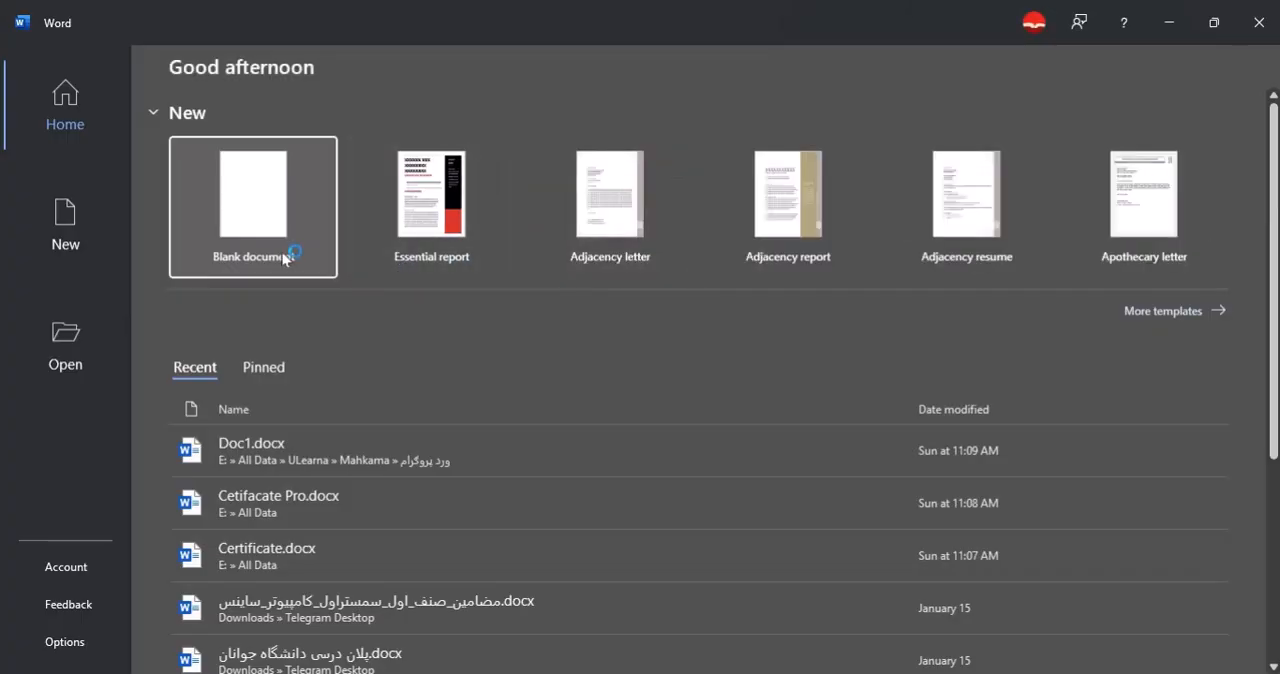
# Create a new blank document.
pyautogui.click(281, 251)
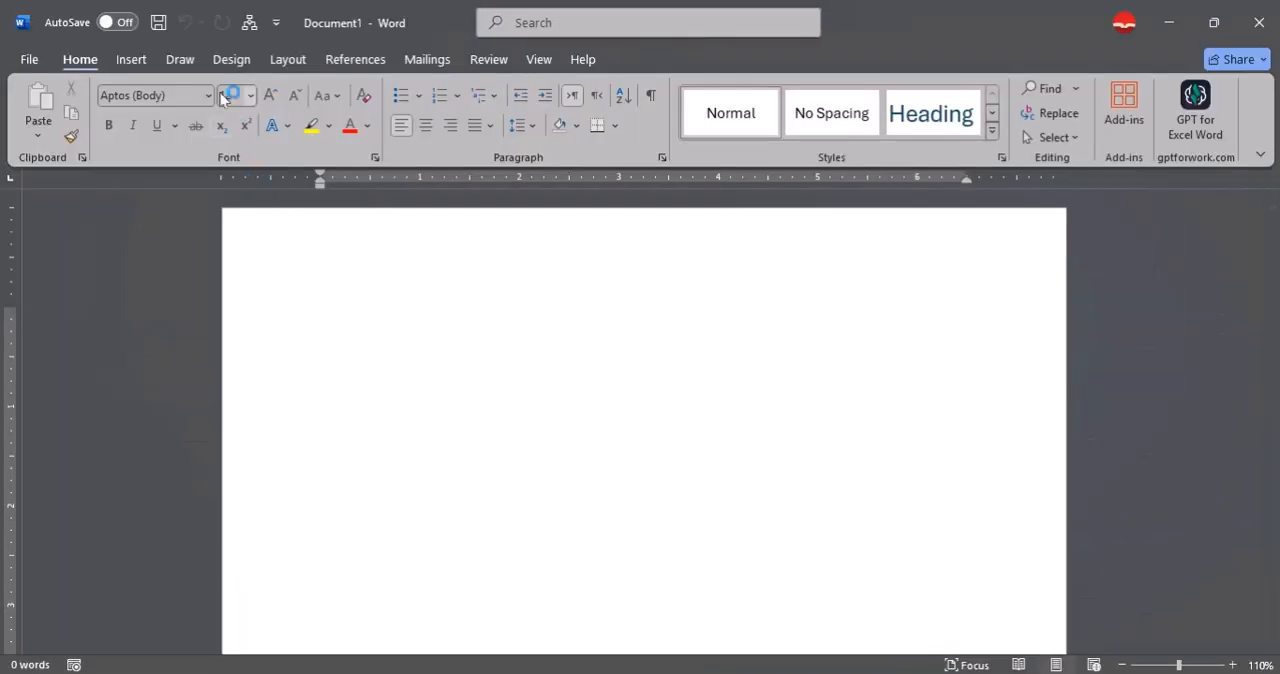
# Draw a rounded rectangle about 1.66" high and 2.58" wide near the top of the page, and square off its corners.
pyautogui.click(140, 59)
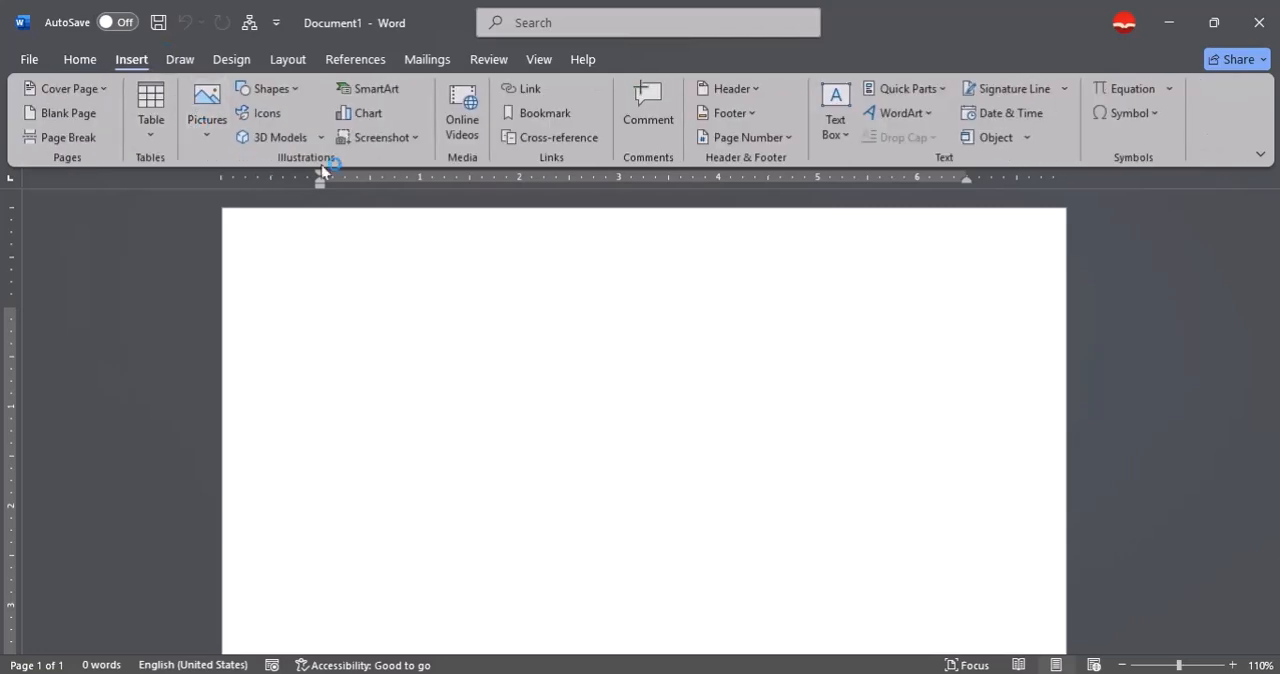
pyautogui.click(264, 88)
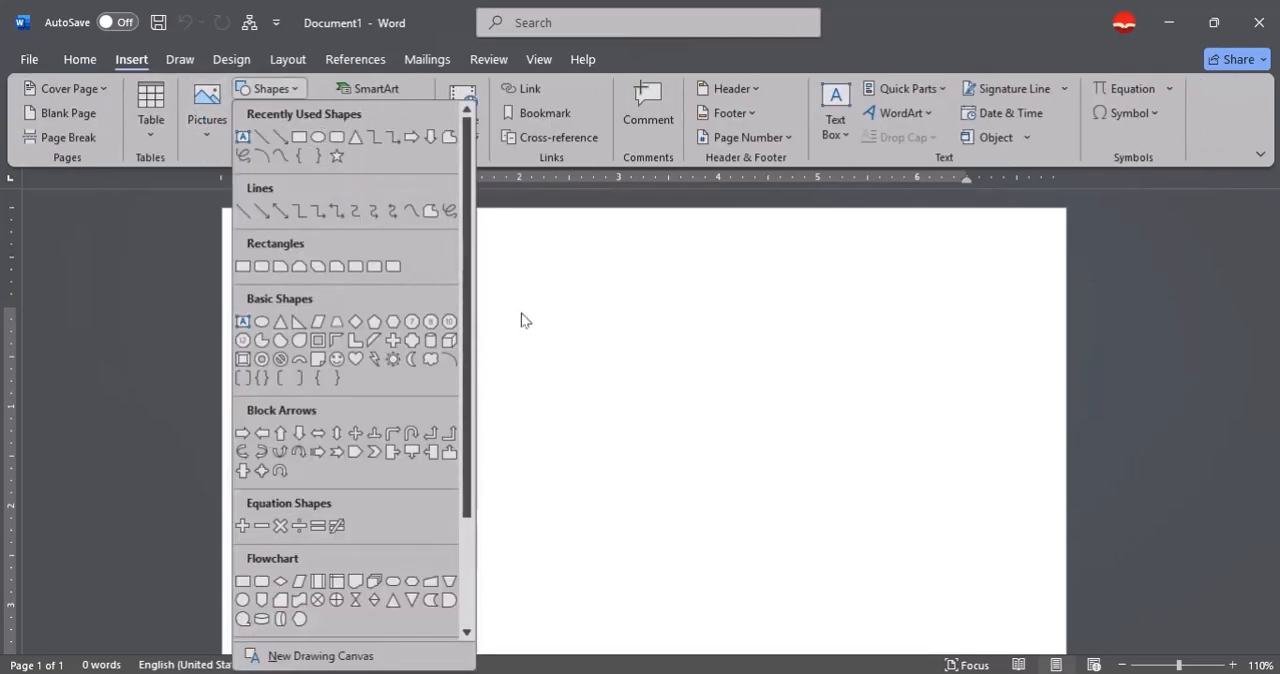
pyautogui.click(336, 136)
pyautogui.moveTo(499, 319); pyautogui.dragTo(754, 477)
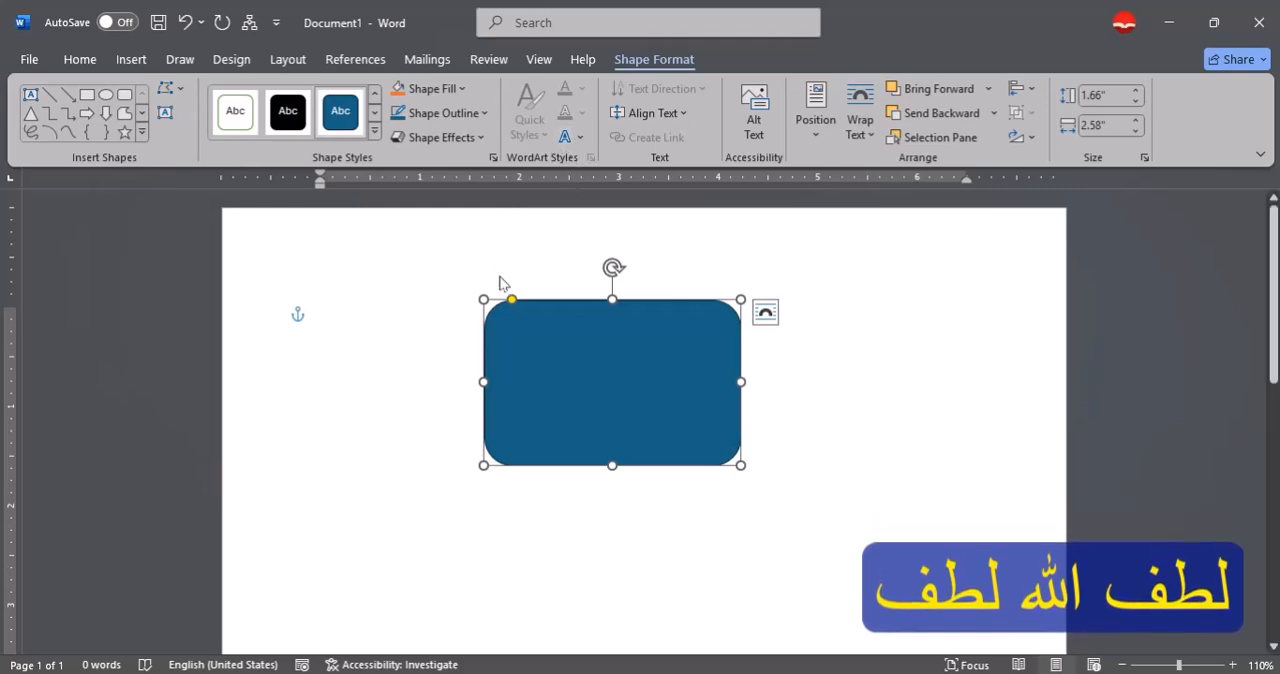
pyautogui.moveTo(515, 305); pyautogui.dragTo(486, 301)
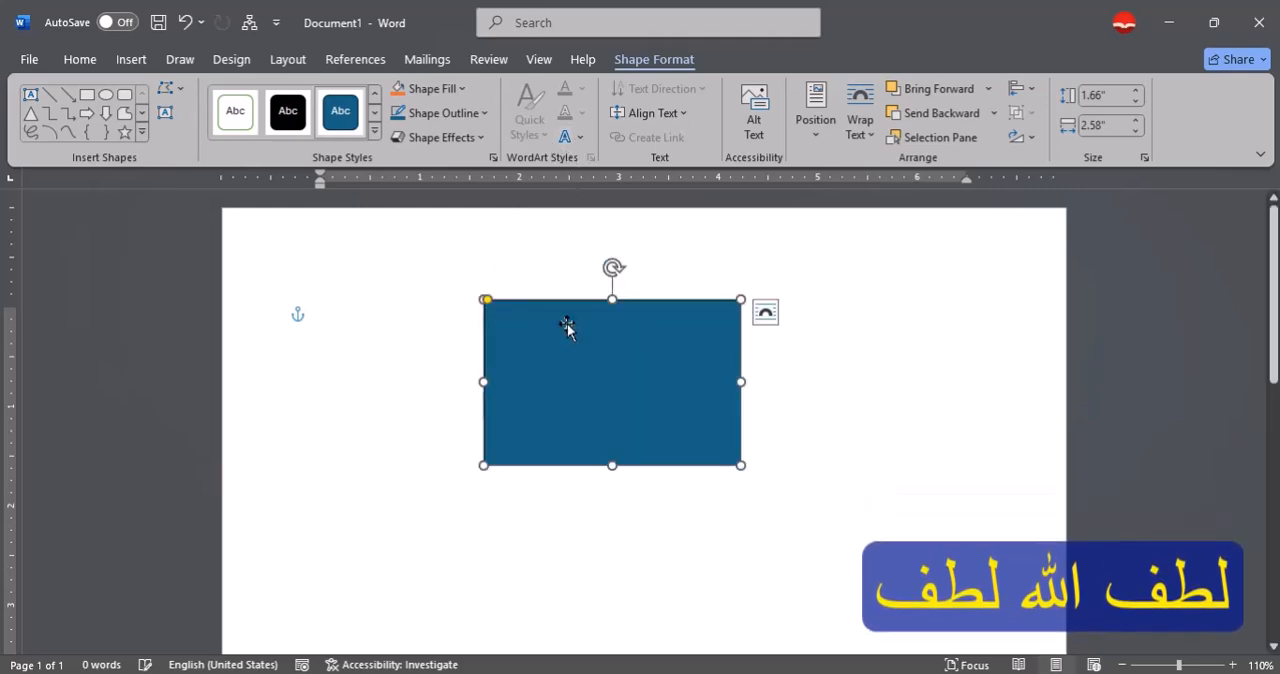
# Delete the blue rectangle from the page.
pyautogui.click(133, 60)
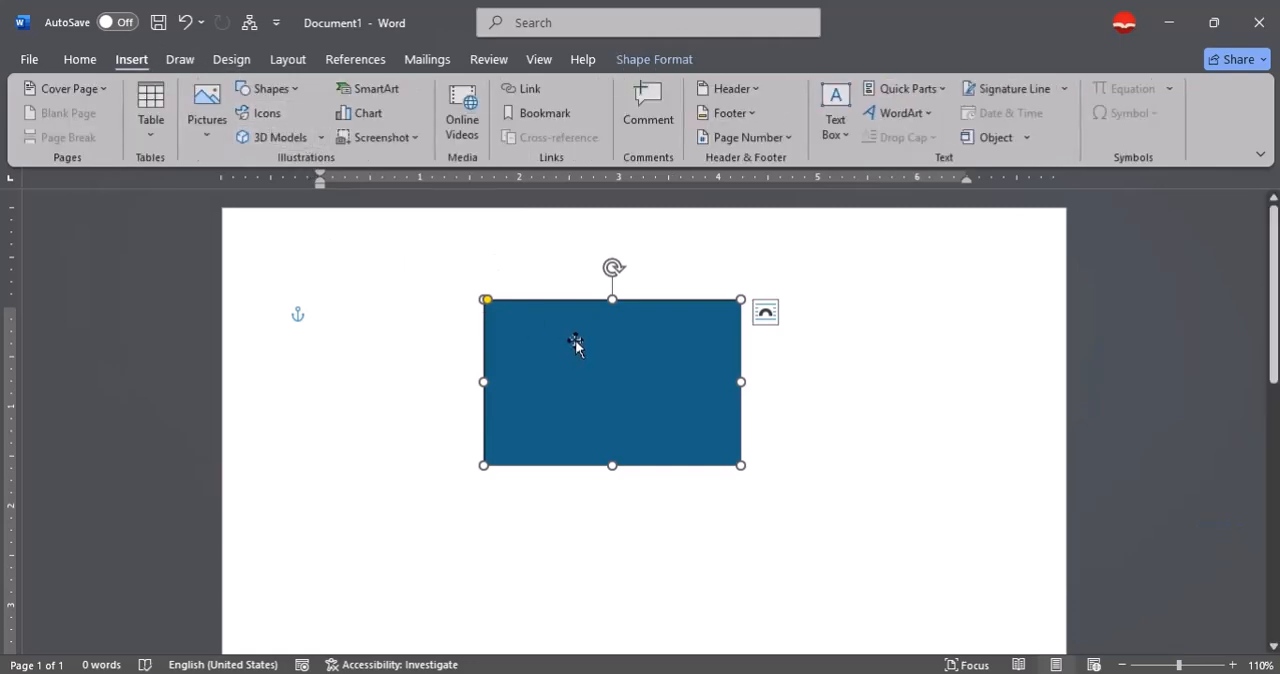
pyautogui.press('Delete')
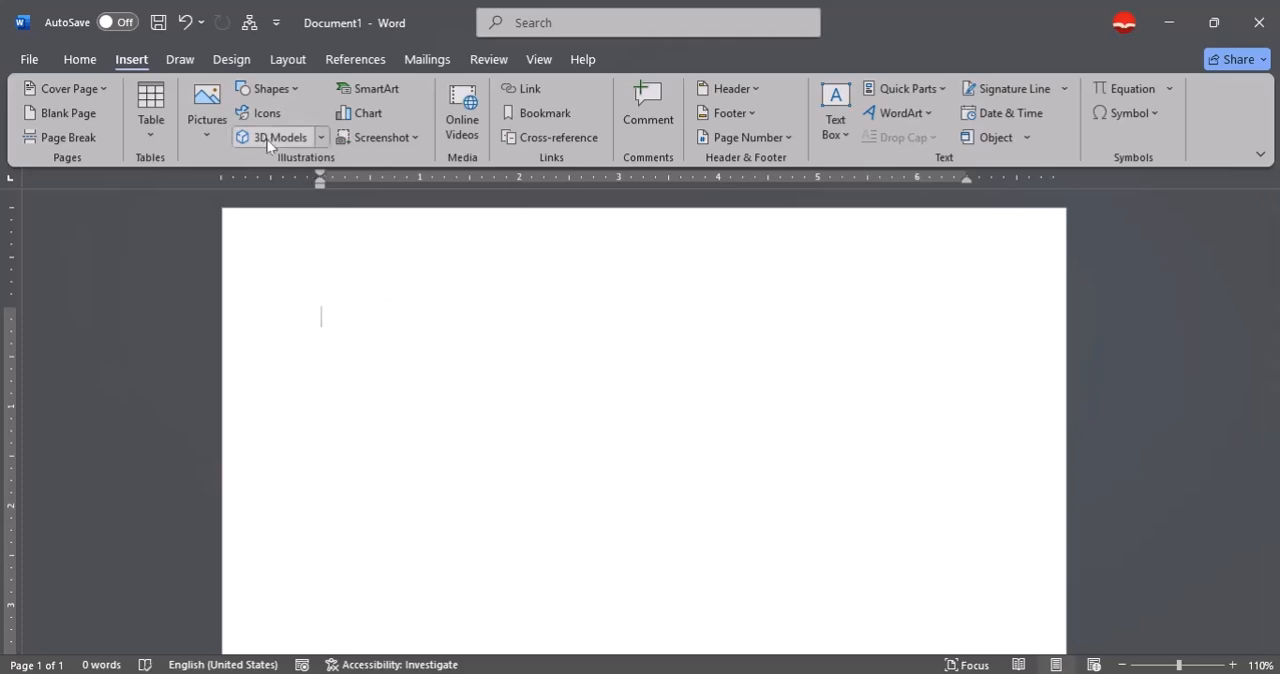
pyautogui.click(320, 142)
pyautogui.click(363, 320)
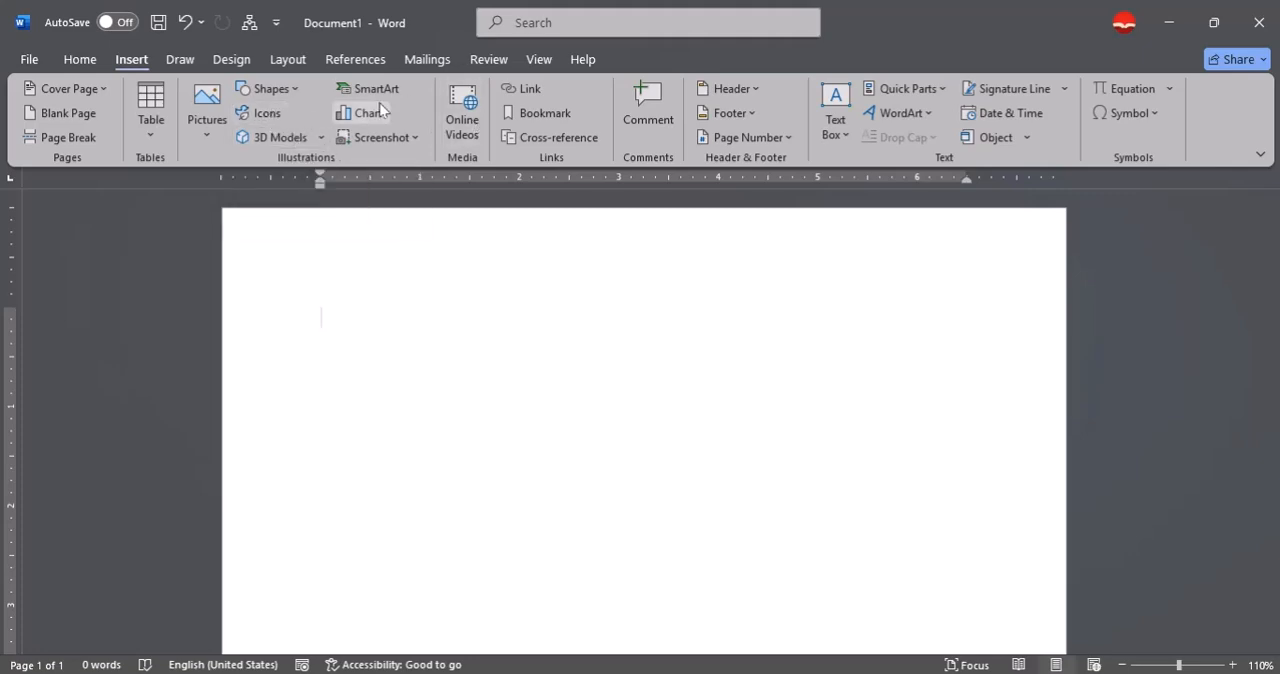
# Switch to File Explorer, view the Icon folder inside "Pictuers for my teaching" on drive D:, and close the window.
pyautogui.press('super+e')
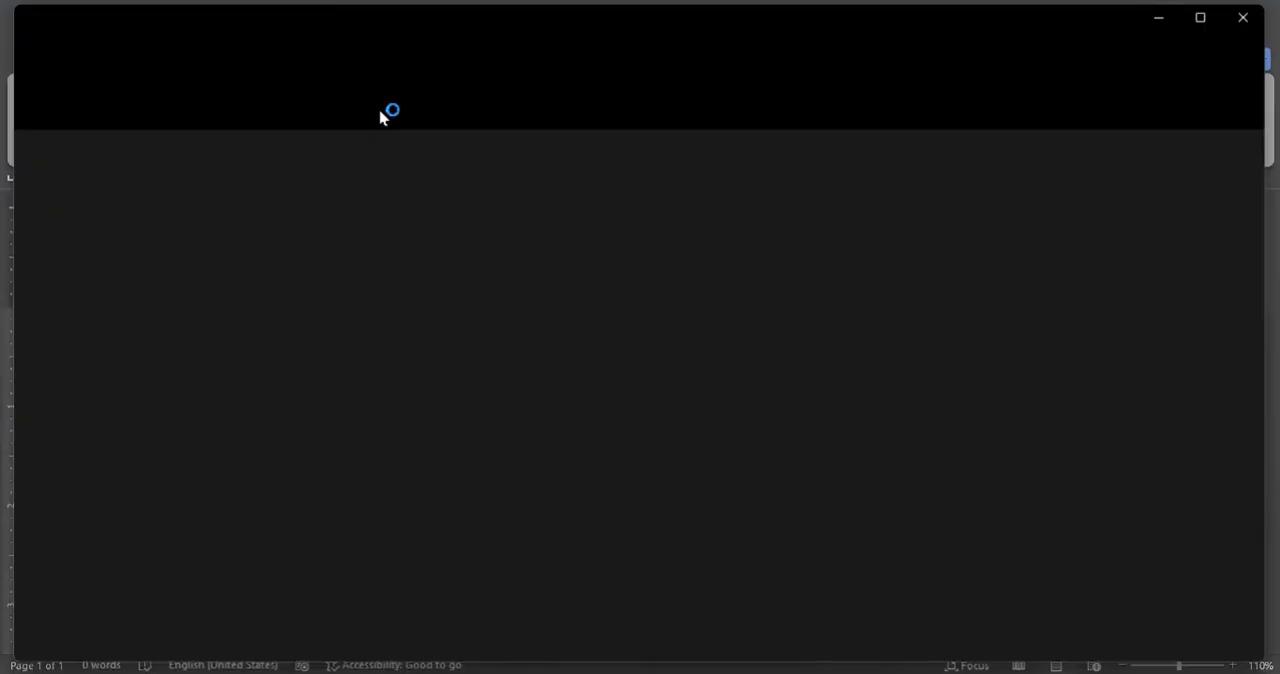
pyautogui.doubleClick(610, 197)
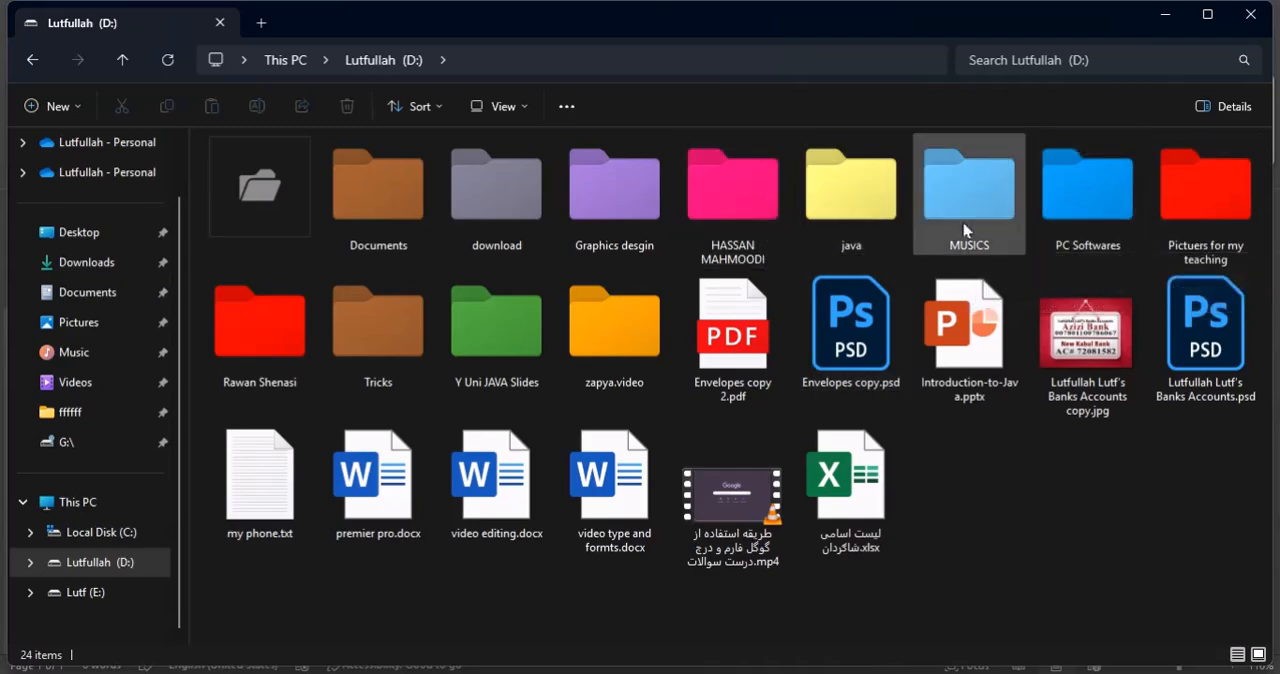
pyautogui.click(290, 322)
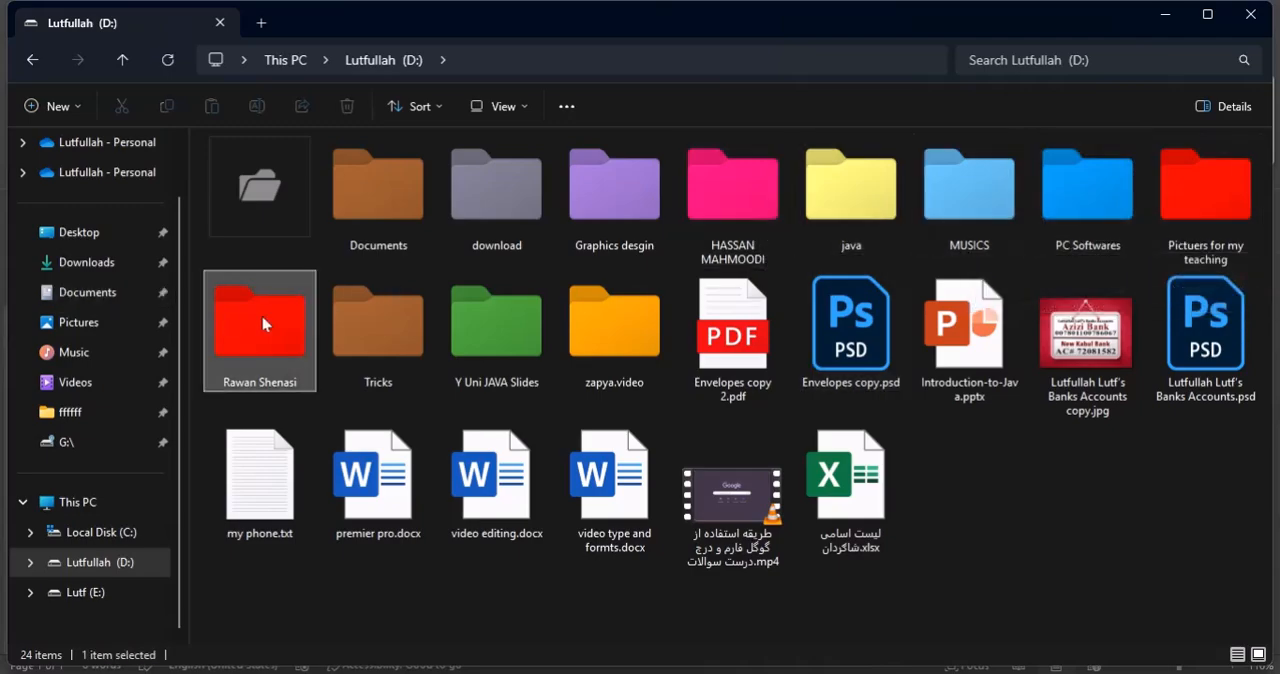
pyautogui.doubleClick(1199, 212)
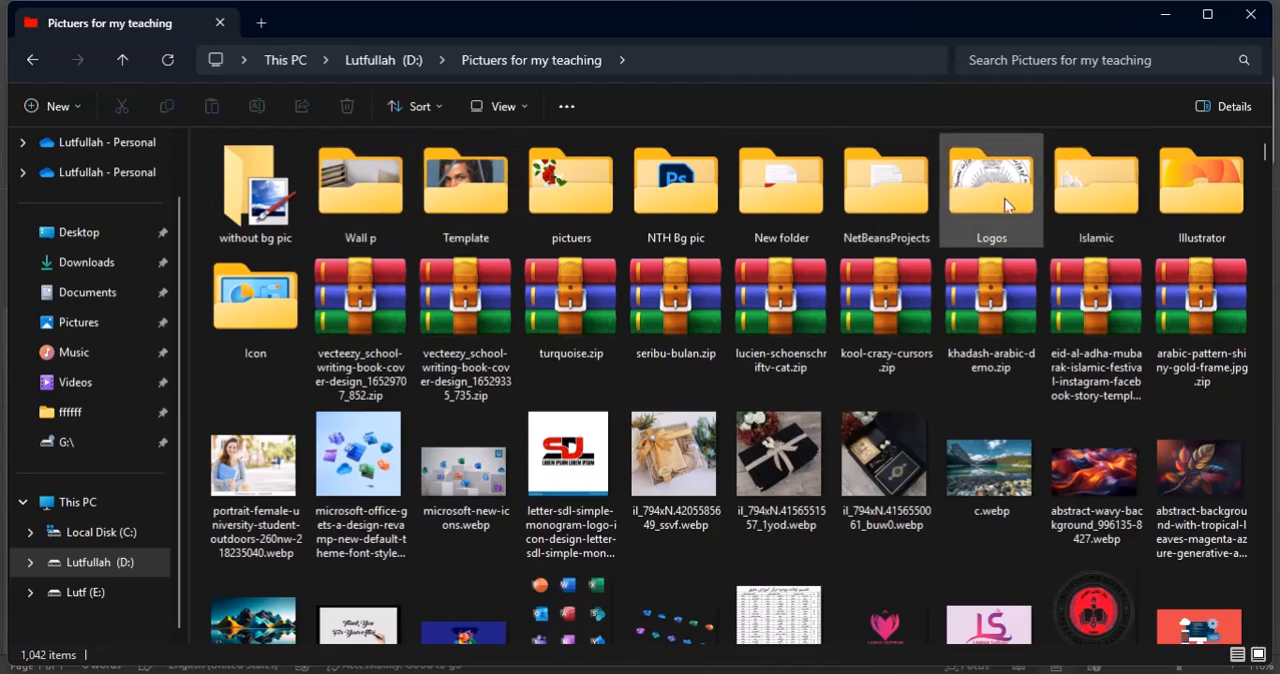
pyautogui.doubleClick(255, 300)
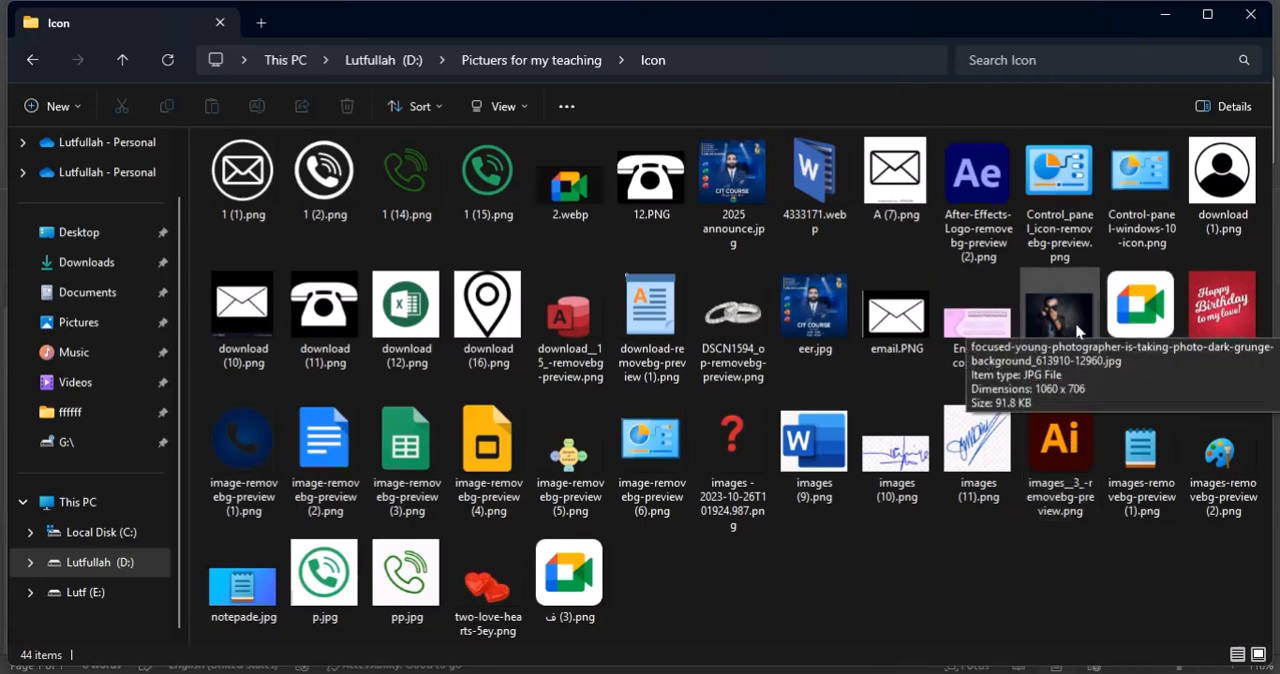
pyautogui.click(1249, 15)
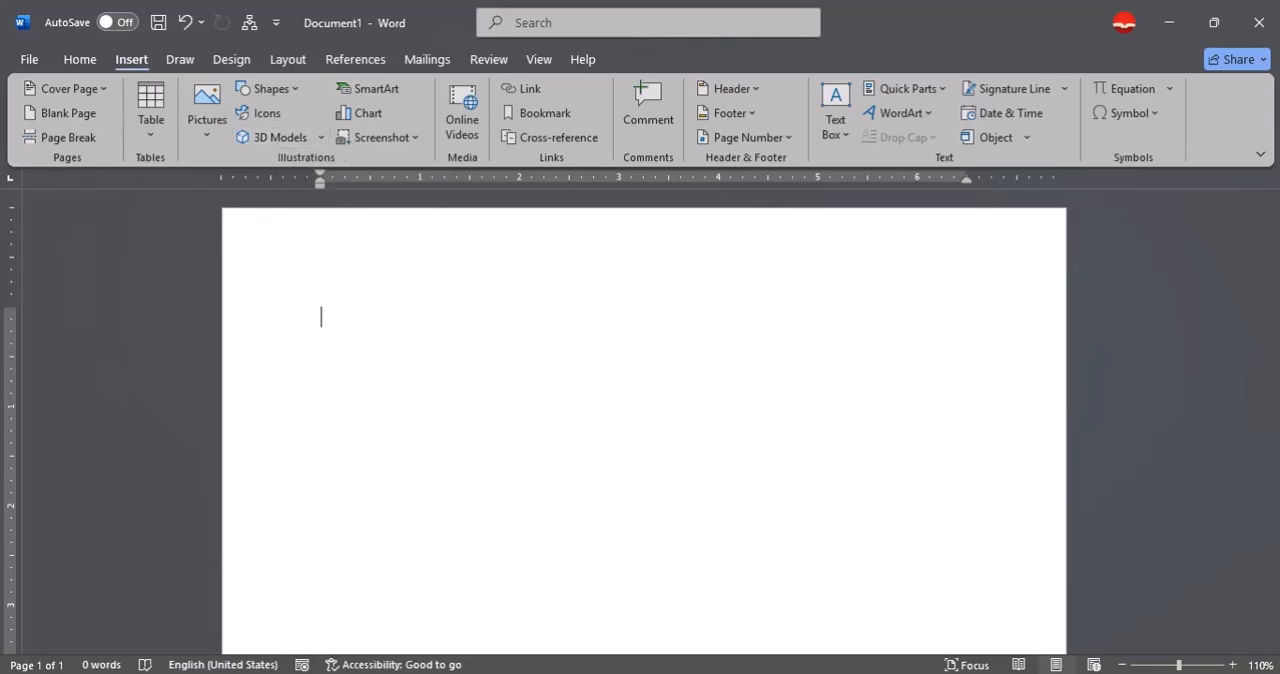
# Reopen the Icon folder under "Pictuers for my teaching" on drive D: in File Explorer and preview the image 4333171.webp.
pyautogui.click(482, 673)
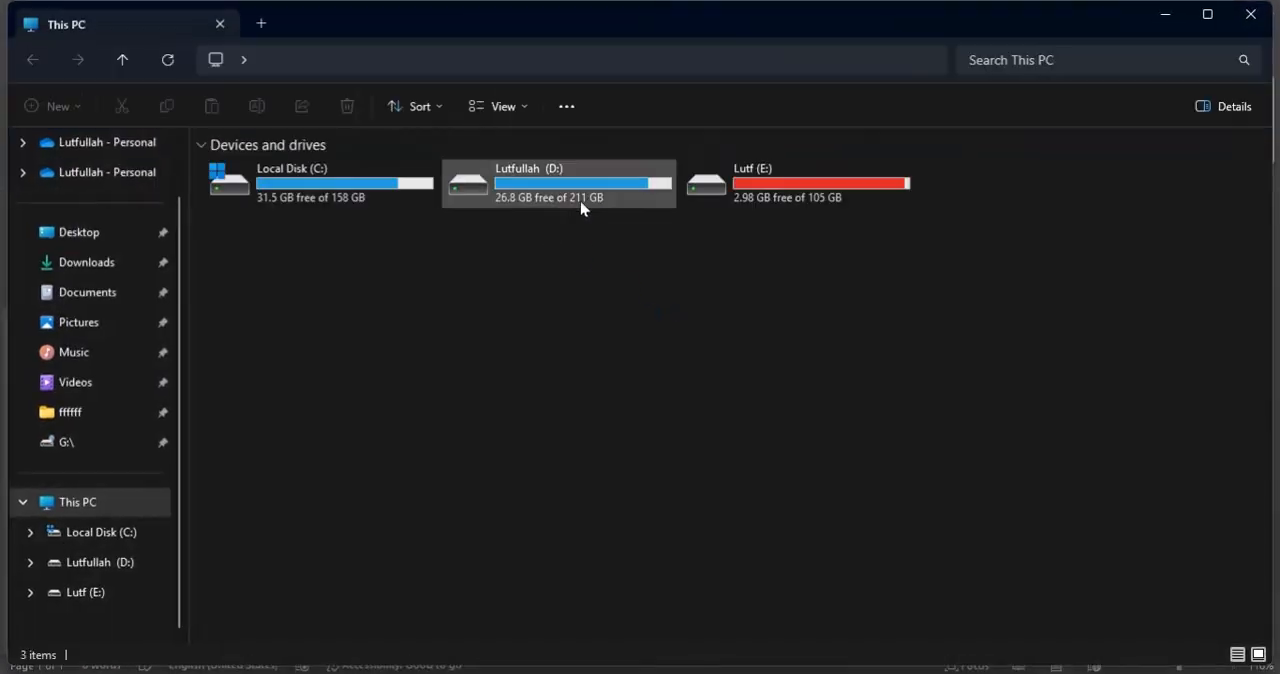
pyautogui.doubleClick(591, 206)
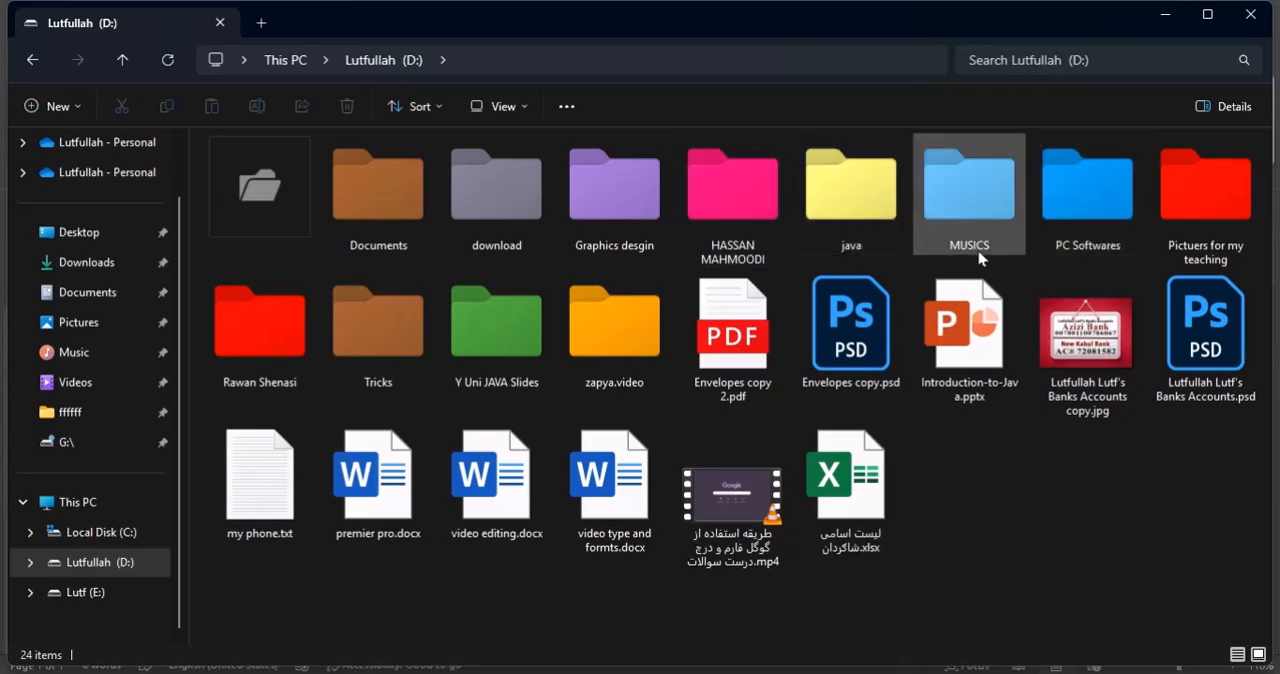
pyautogui.doubleClick(1203, 190)
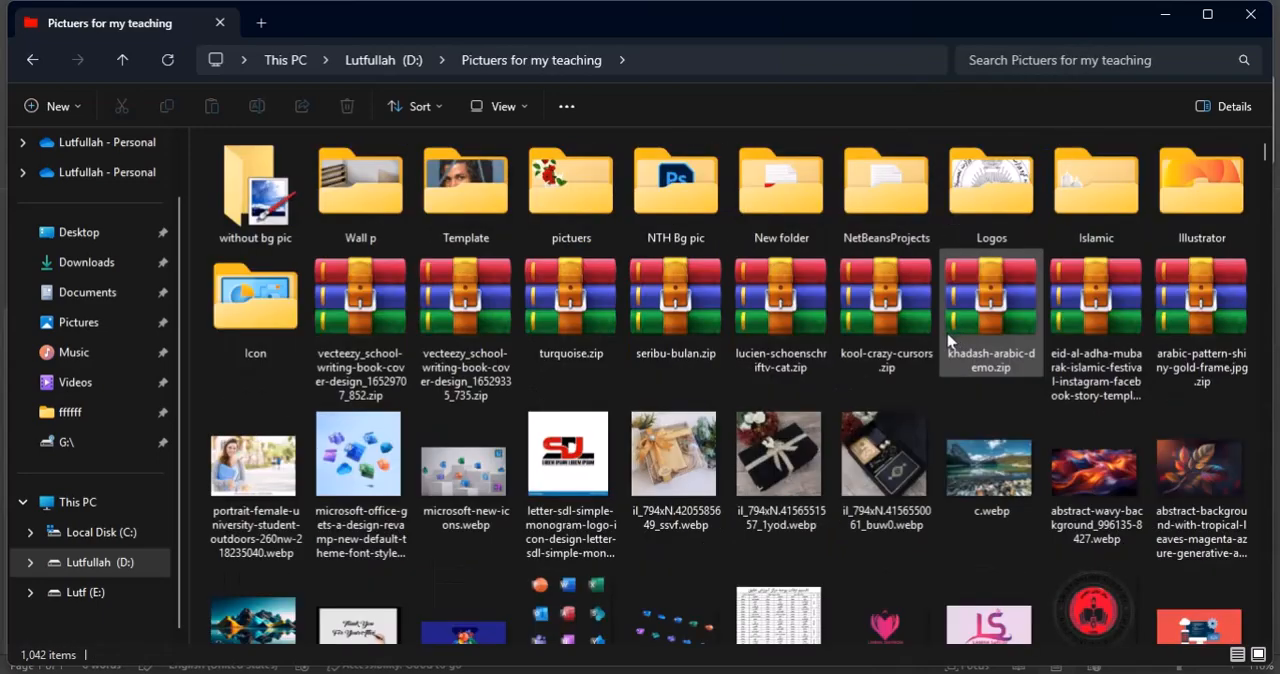
pyautogui.doubleClick(247, 297)
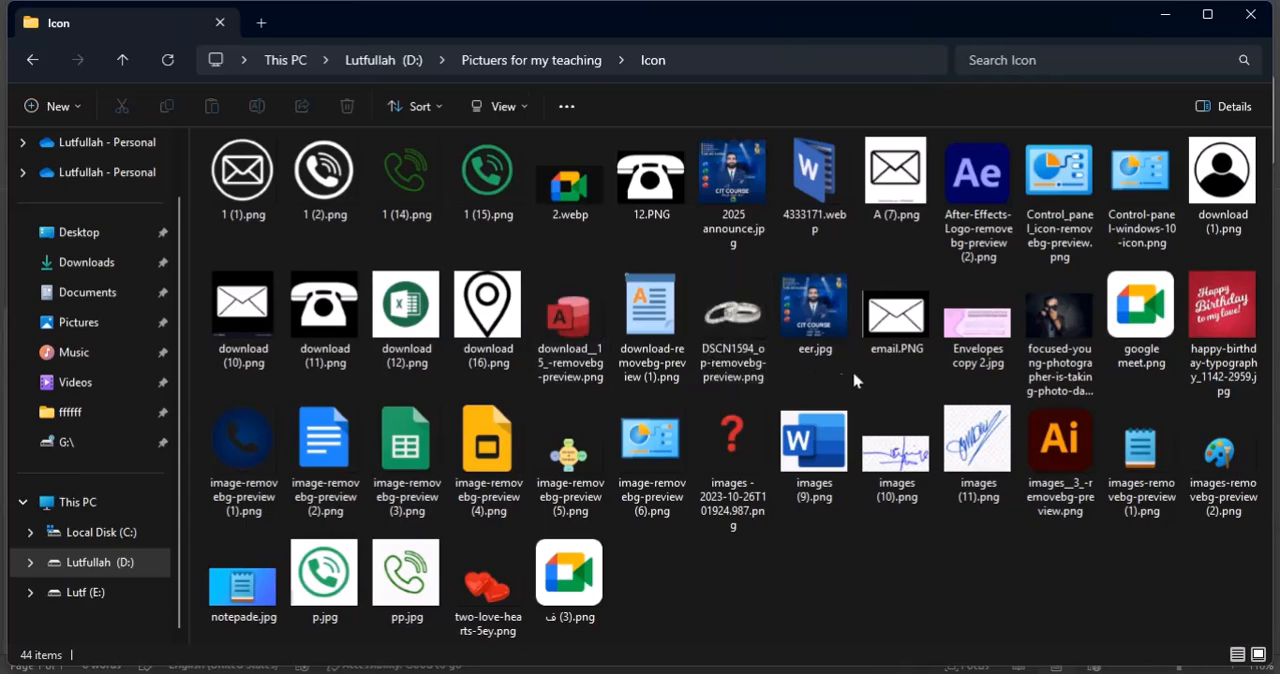
pyautogui.click(840, 166)
pyautogui.press('Return')
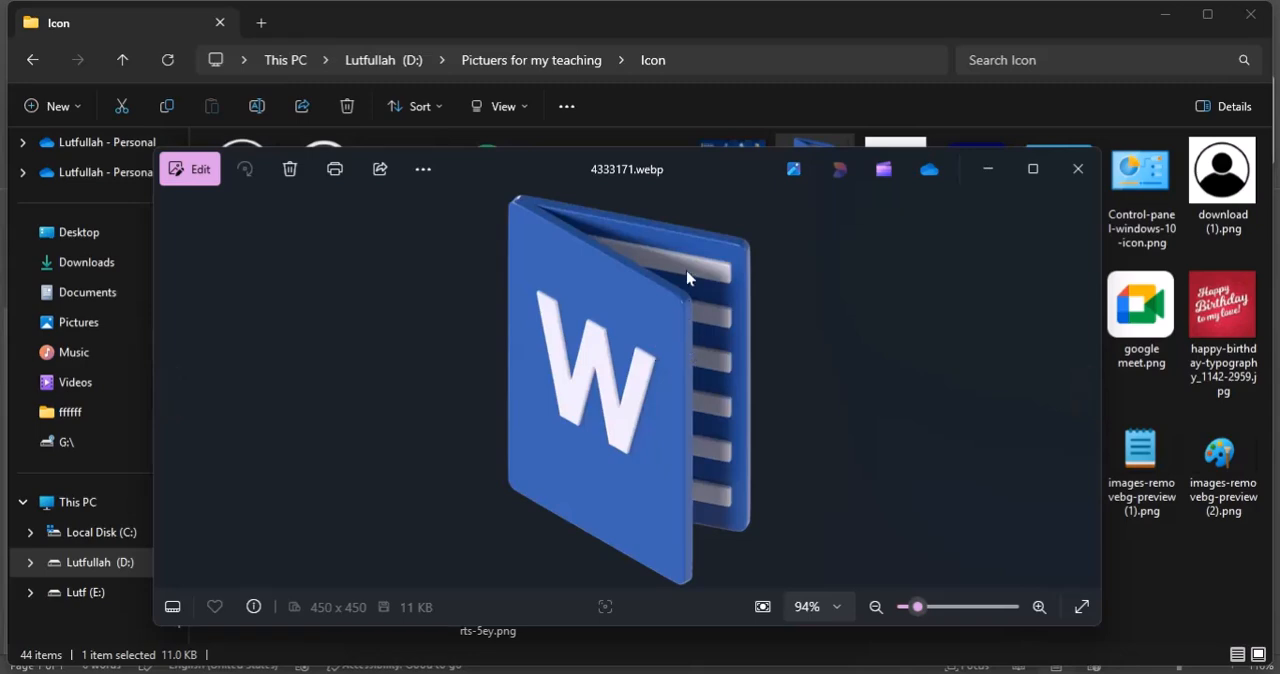
pyautogui.click(1066, 165)
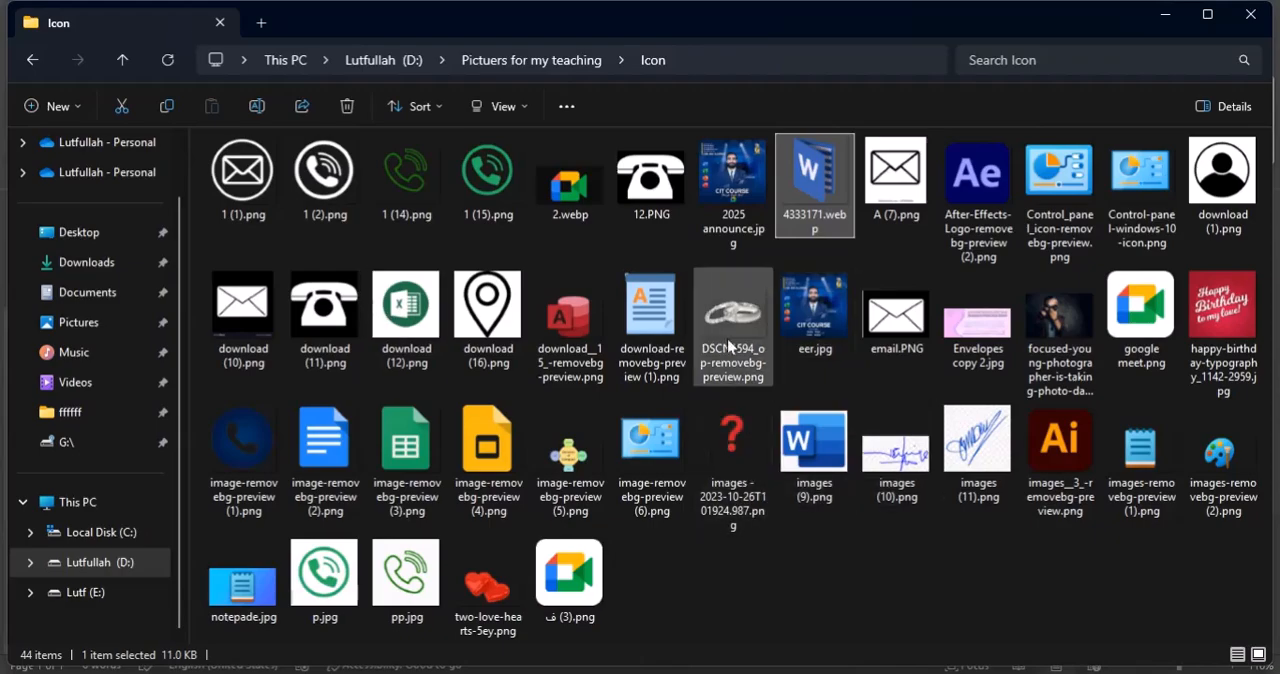
# Return to the "Pictuers for my teaching" folder and preview the image image-removebg-preview.png.
pyautogui.click(805, 343)
pyautogui.hotkey('alt', 'Left')
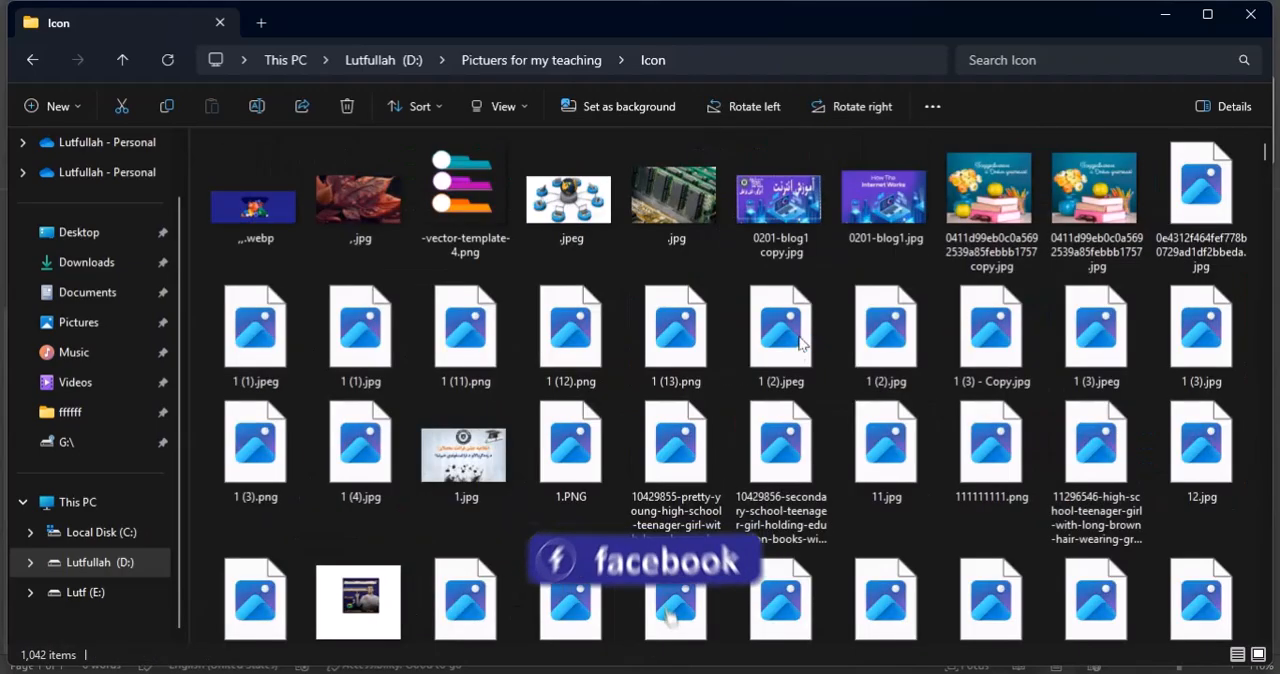
pyautogui.scroll(-5, 743, 381)
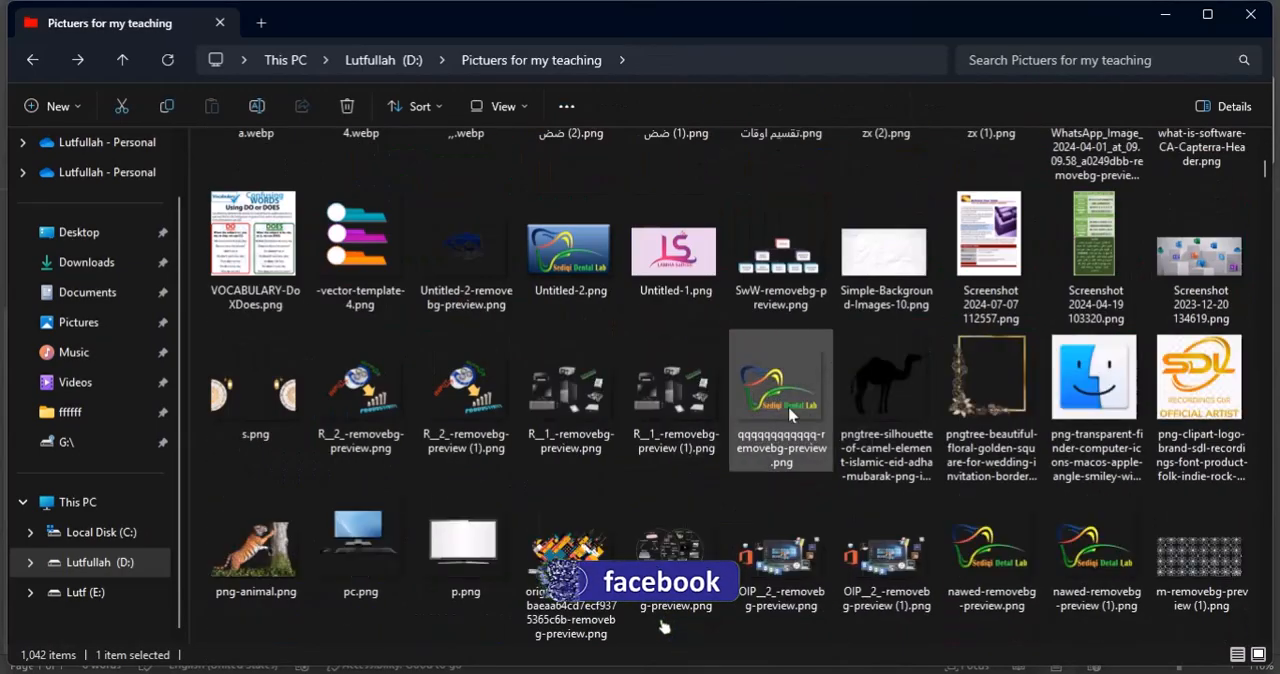
pyautogui.scroll(-3, 800, 415)
pyautogui.scroll(-3, 814, 430)
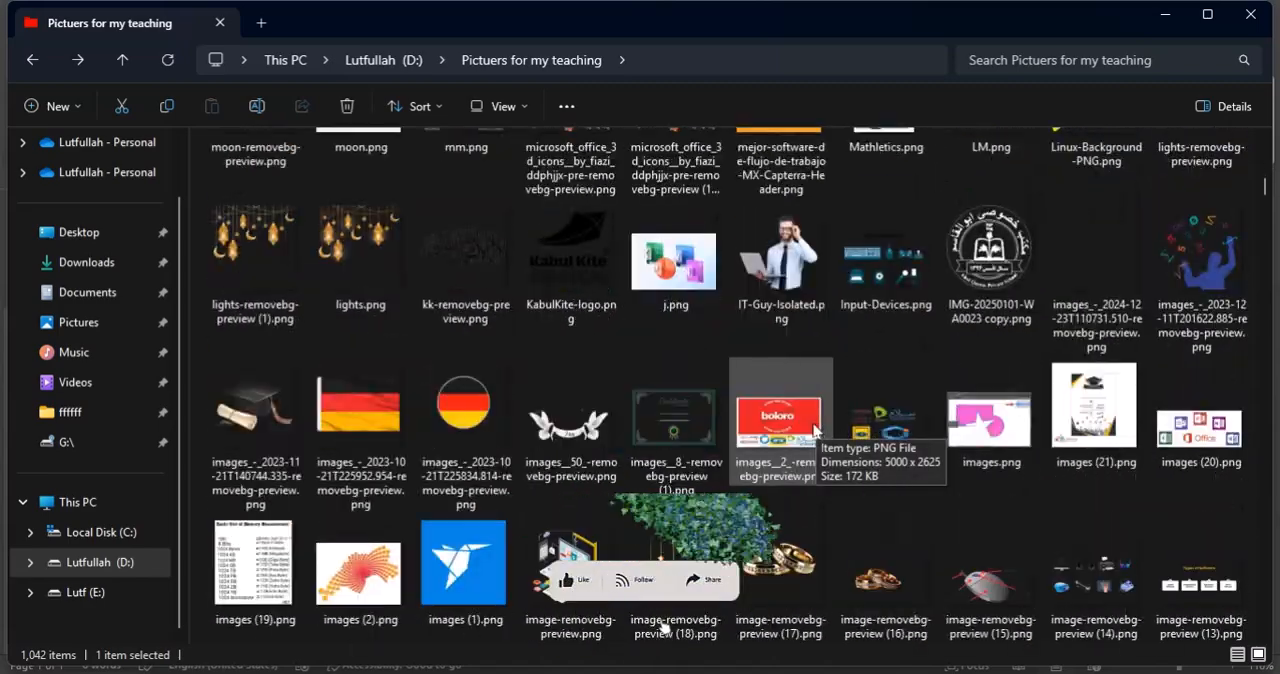
pyautogui.doubleClick(594, 272)
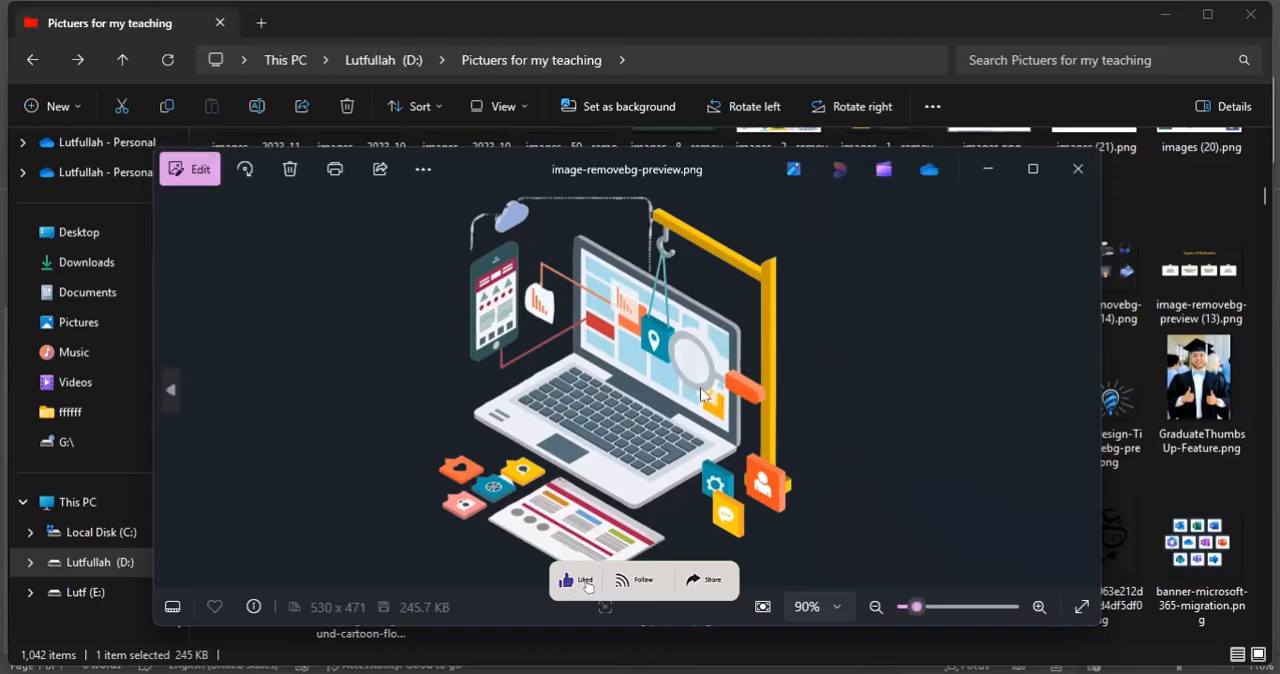
pyautogui.click(1077, 169)
# Look through the remaining pictures in the teaching folder and close File Explorer to return to Word.
pyautogui.scroll(-5, 846, 425)
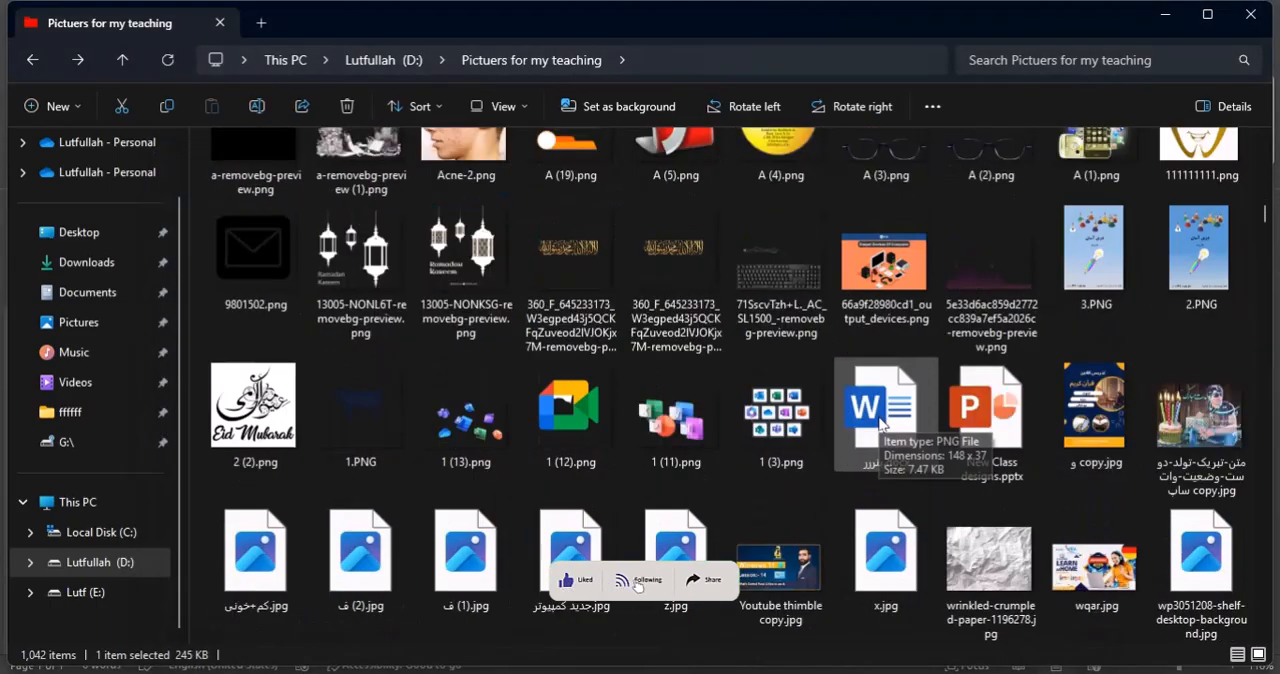
pyautogui.scroll(-1, 846, 425)
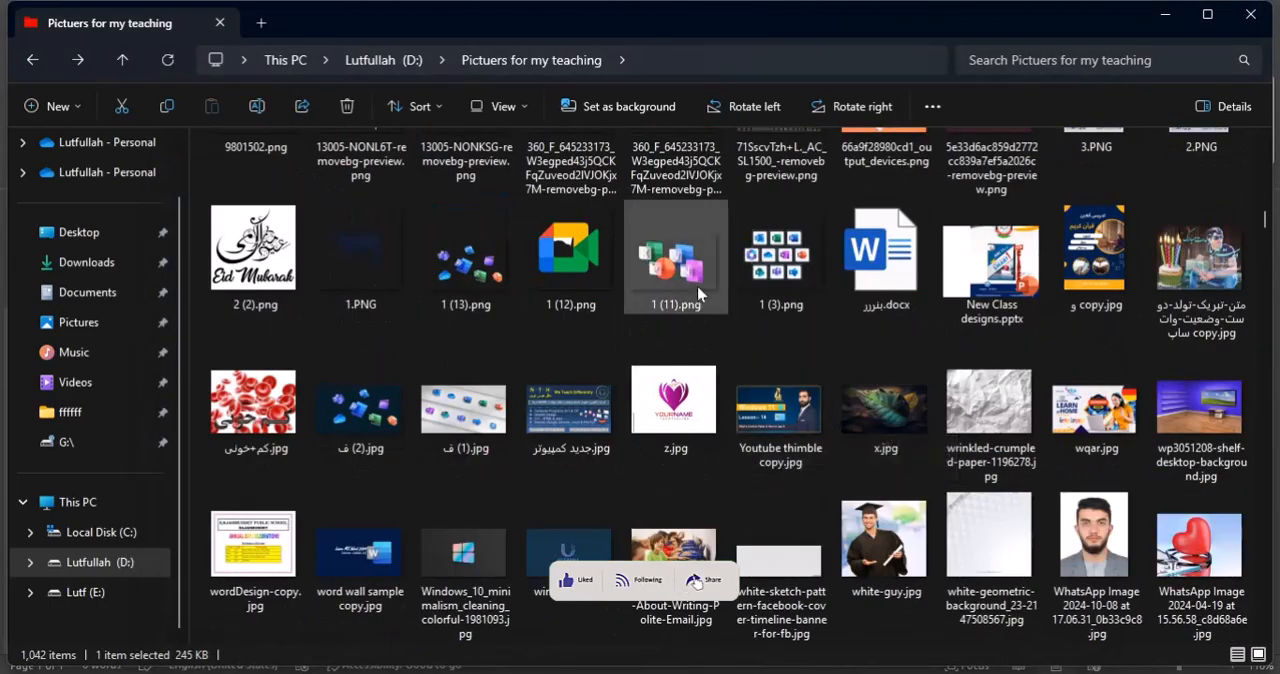
pyautogui.scroll(-3, 742, 380)
pyautogui.scroll(-10, 742, 376)
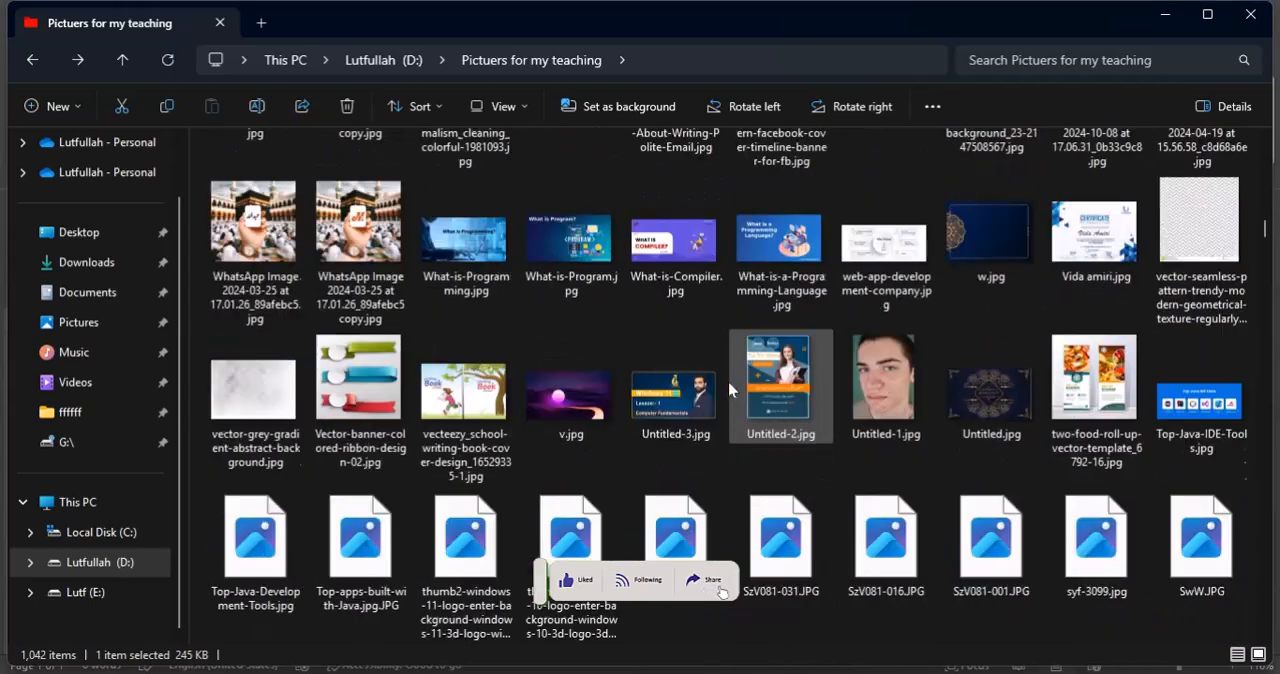
pyautogui.scroll(-7, 731, 375)
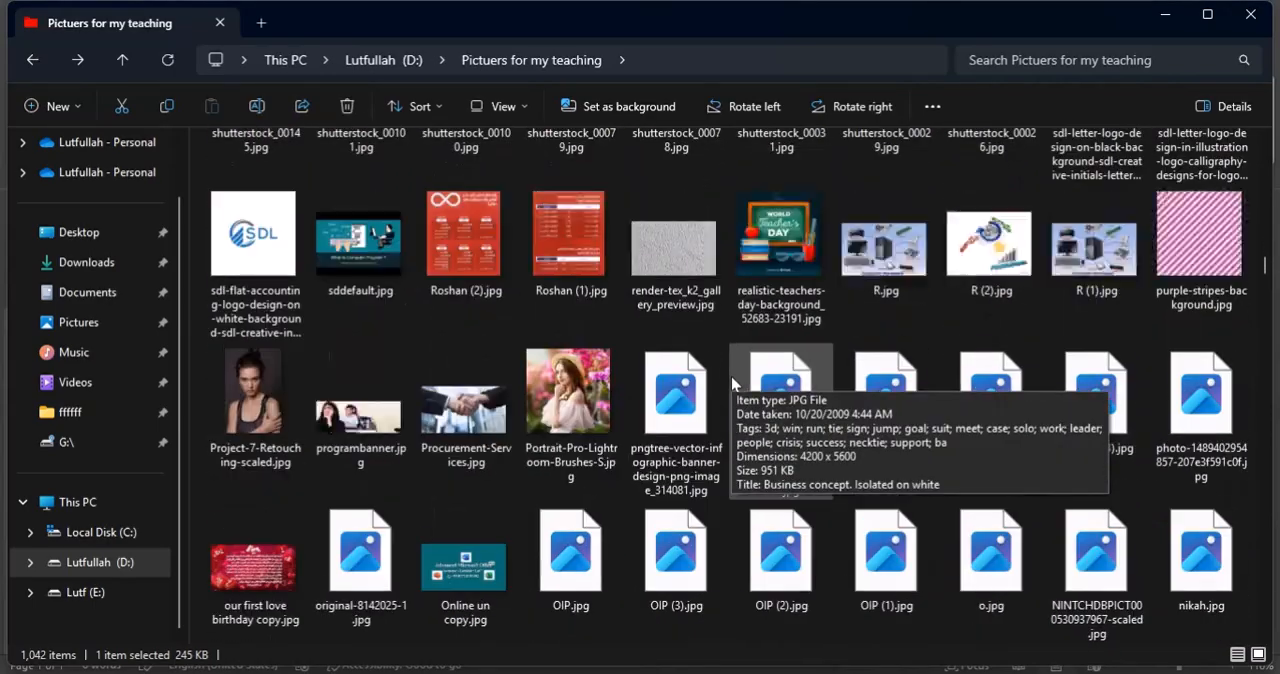
pyautogui.click(1250, 14)
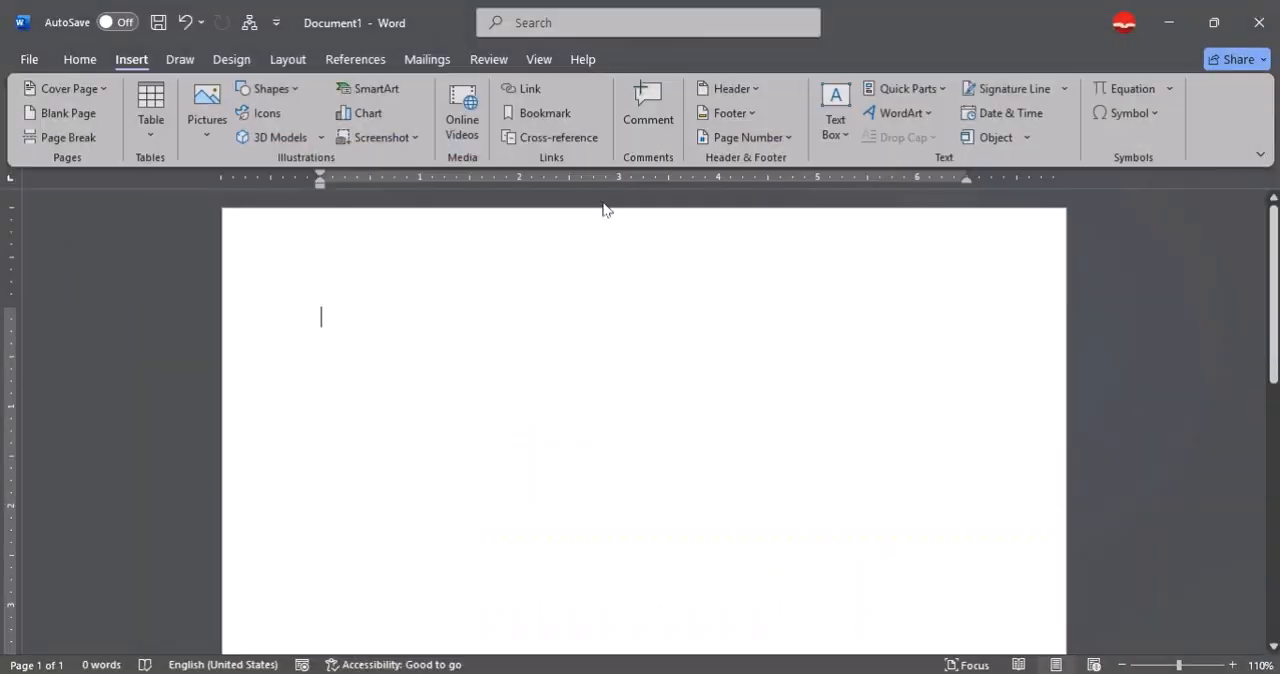
# Open the SmartArt graphic chooser and look through the List and Process layouts.
pyautogui.click(392, 91)
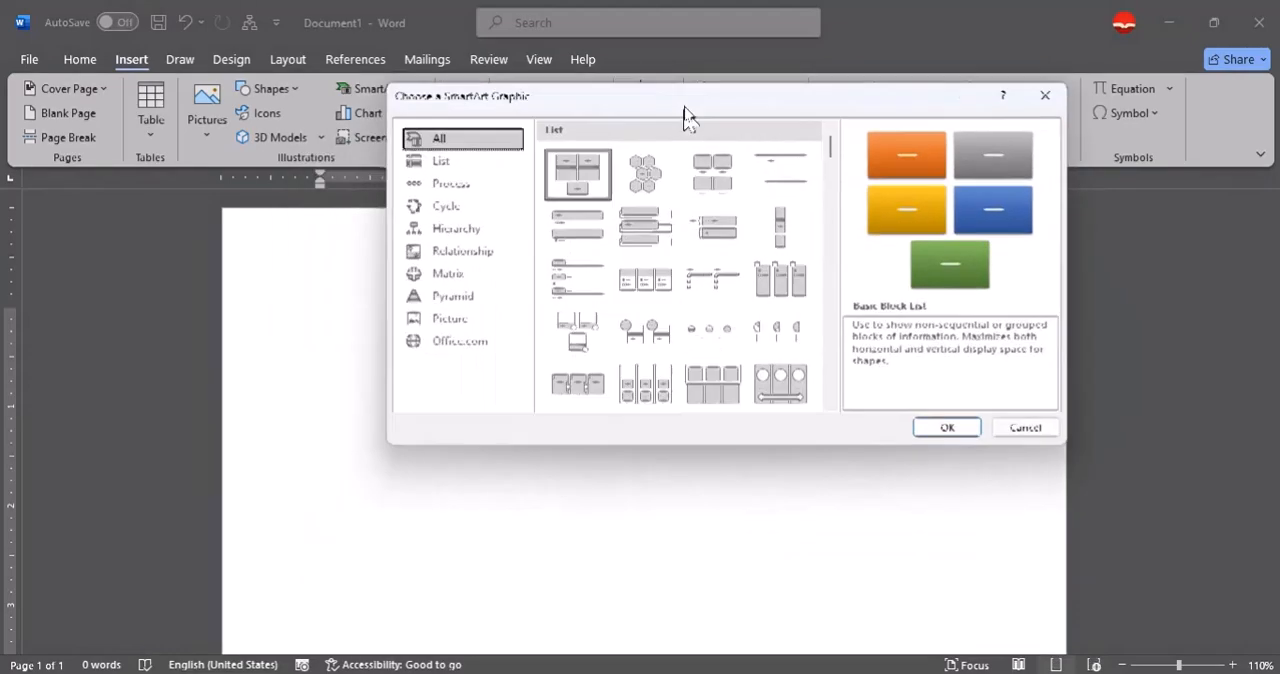
pyautogui.moveTo(685, 117); pyautogui.dragTo(683, 48)
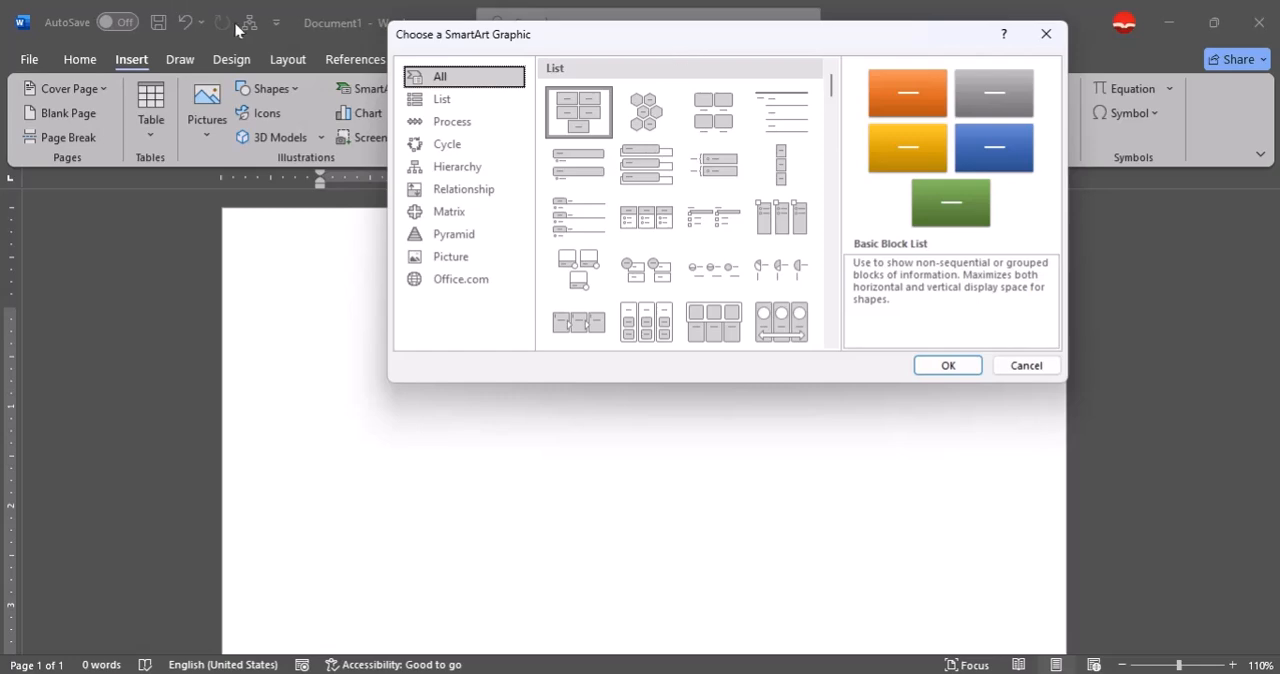
pyautogui.click(443, 99)
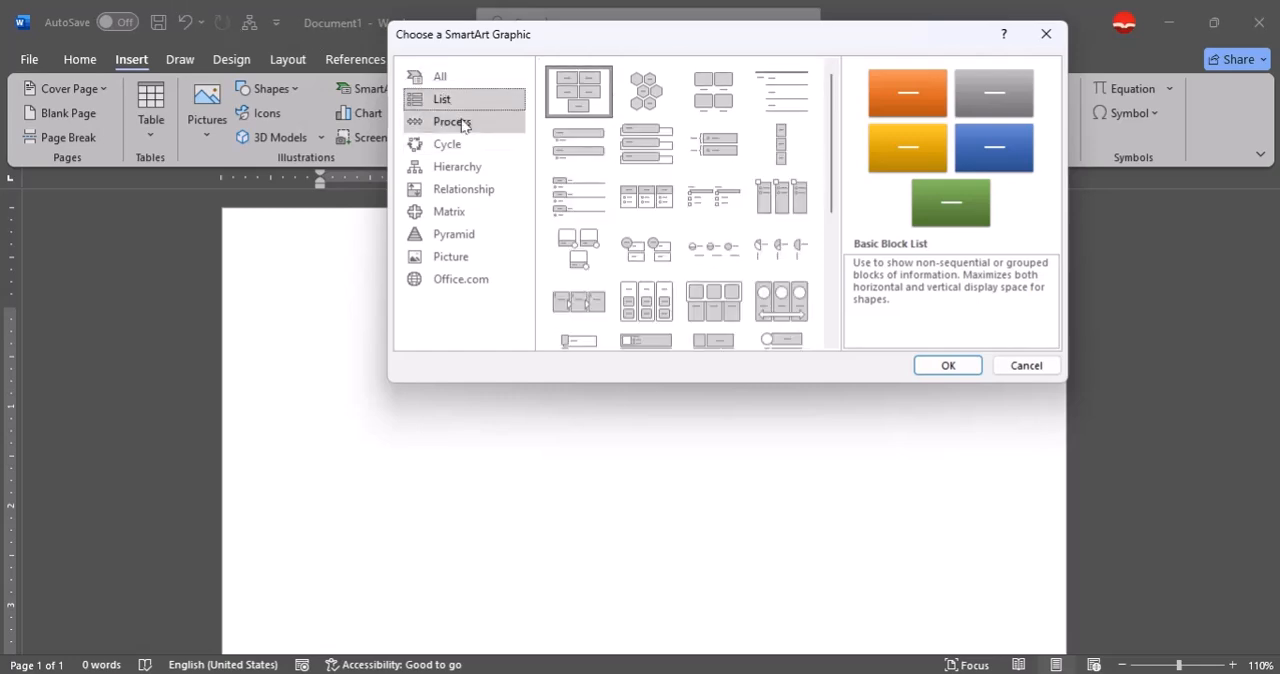
pyautogui.scroll(-3, 720, 205)
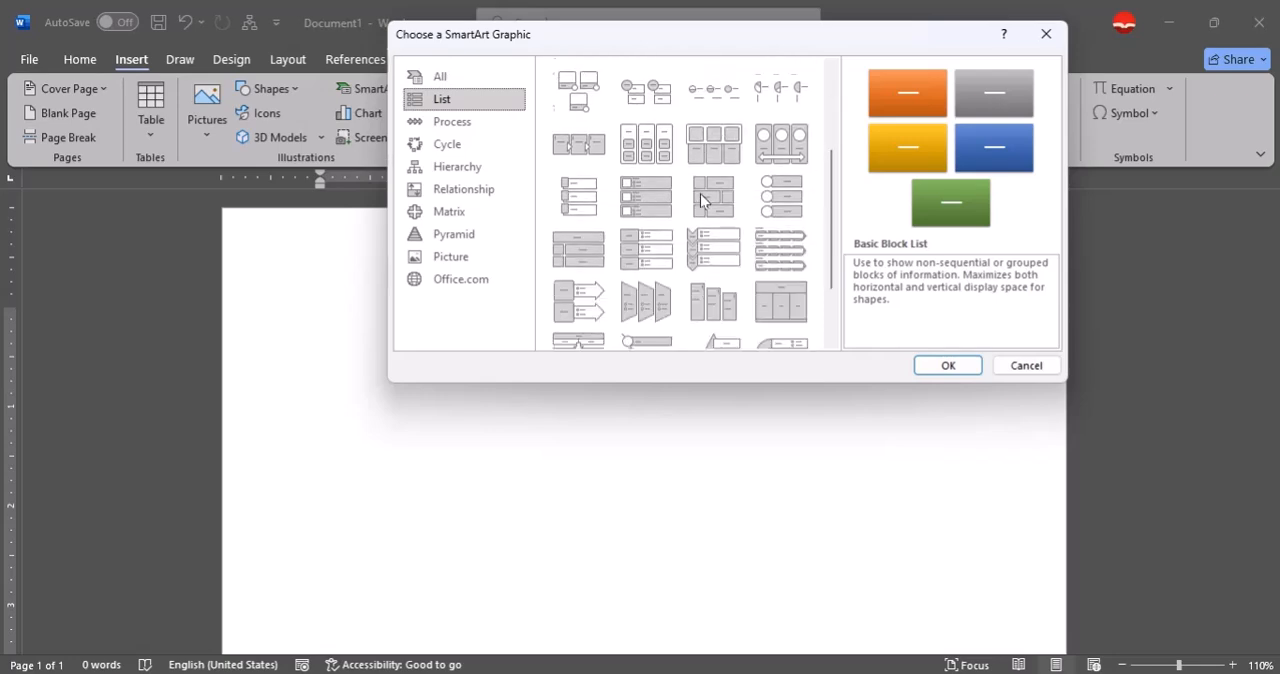
pyautogui.scroll(-2, 720, 215)
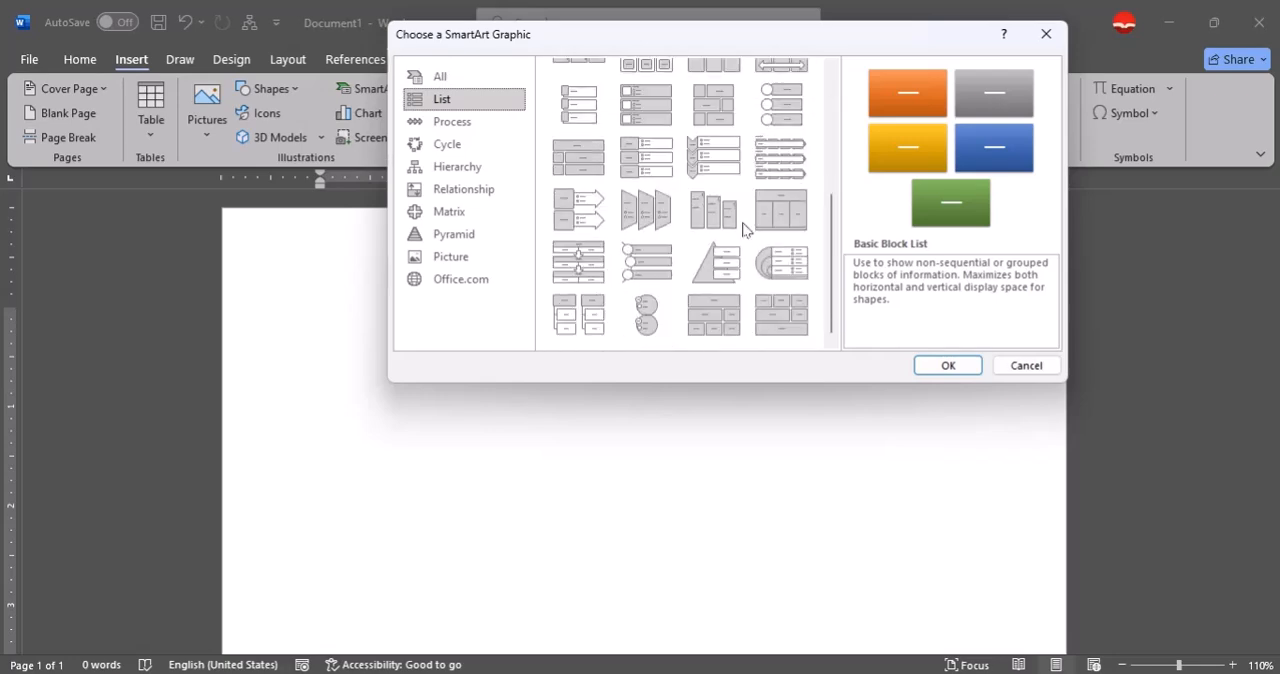
pyautogui.click(452, 121)
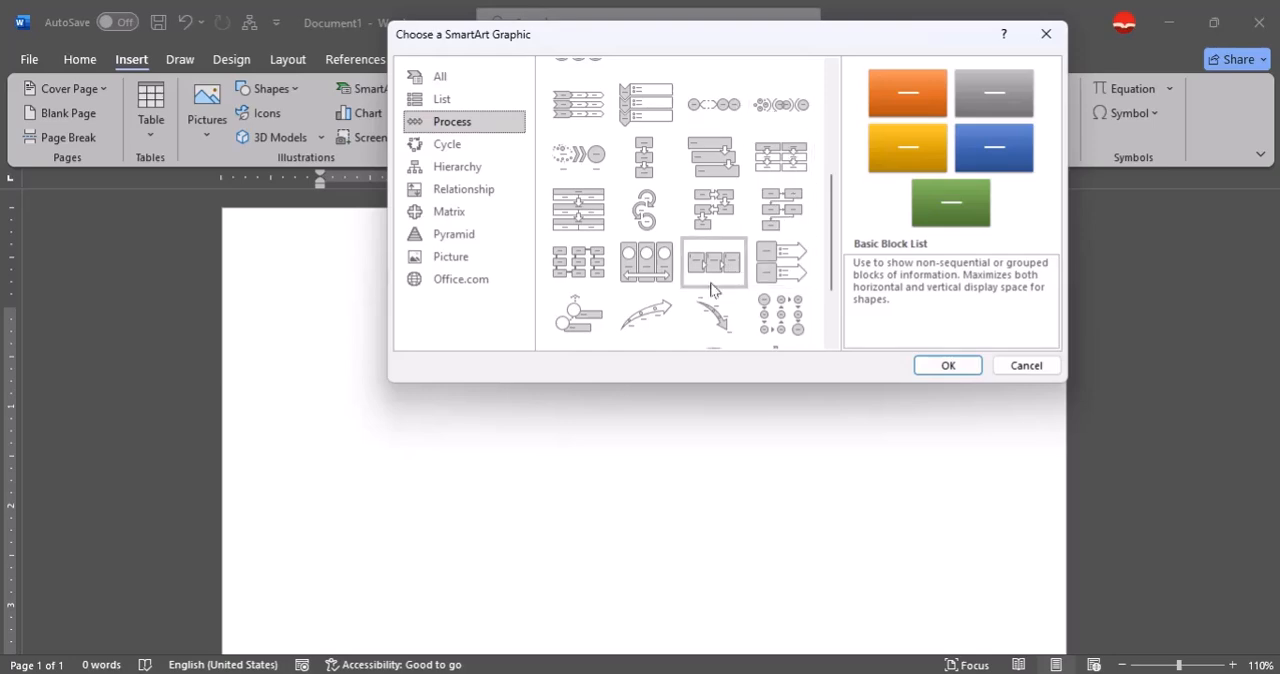
pyautogui.scroll(-2, 711, 286)
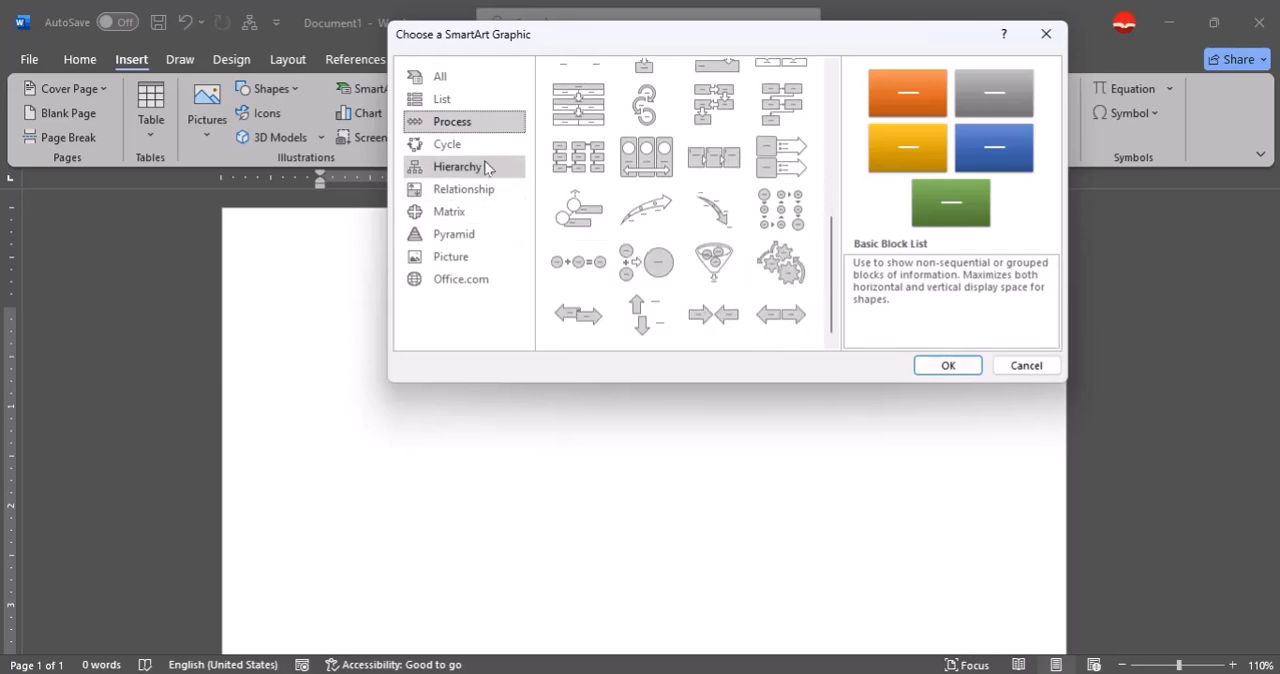
# Look through the Cycle, Hierarchy, Relationship, Matrix, Pyramid, Picture and Office.com SmartArt categories.
pyautogui.click(449, 146)
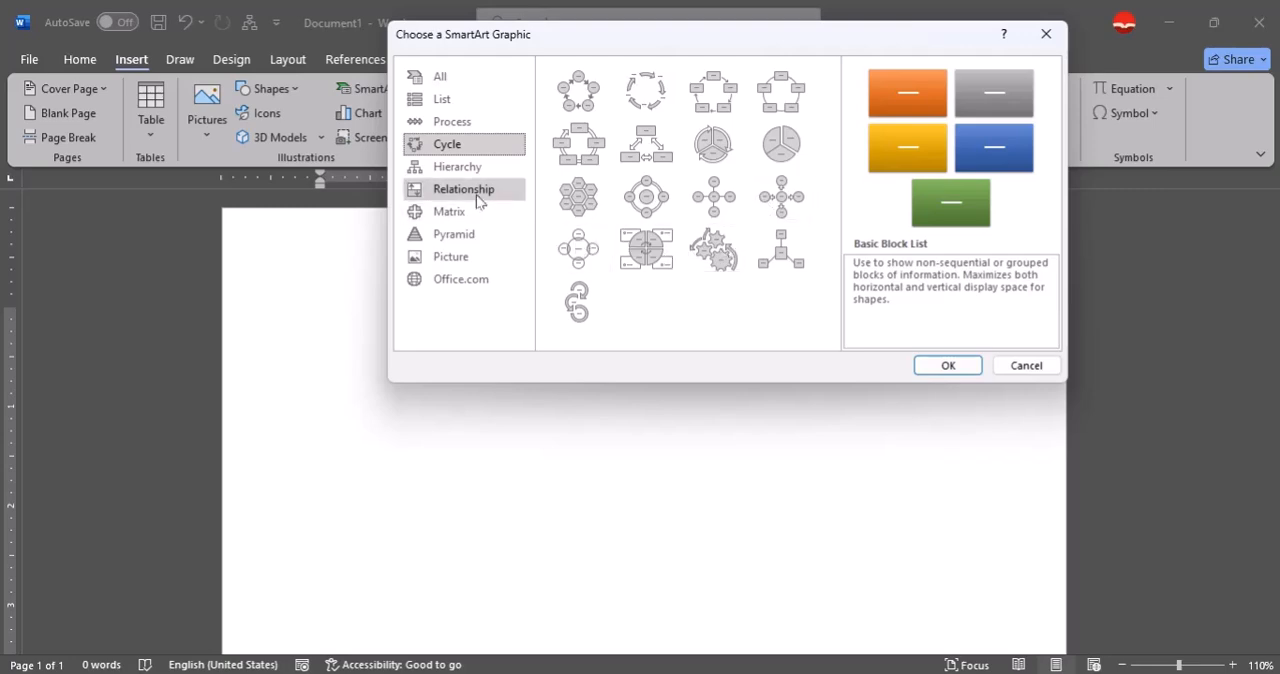
pyautogui.click(463, 167)
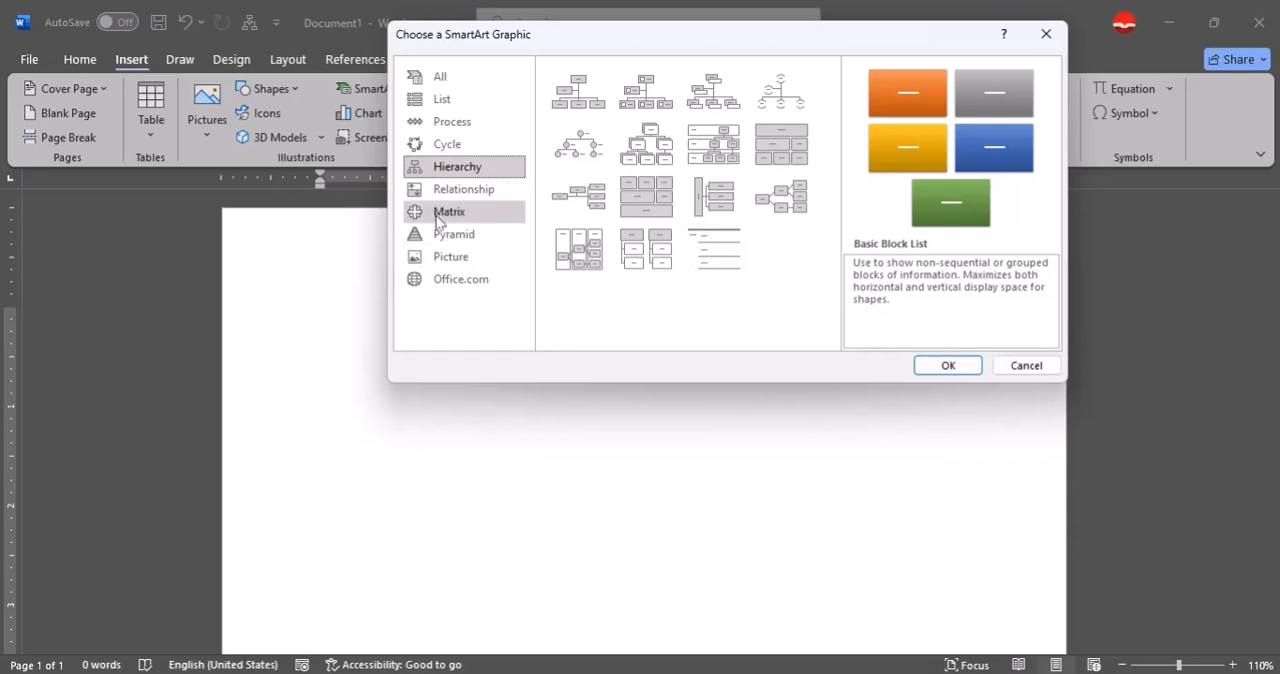
pyautogui.click(463, 189)
pyautogui.scroll(-5, 579, 259)
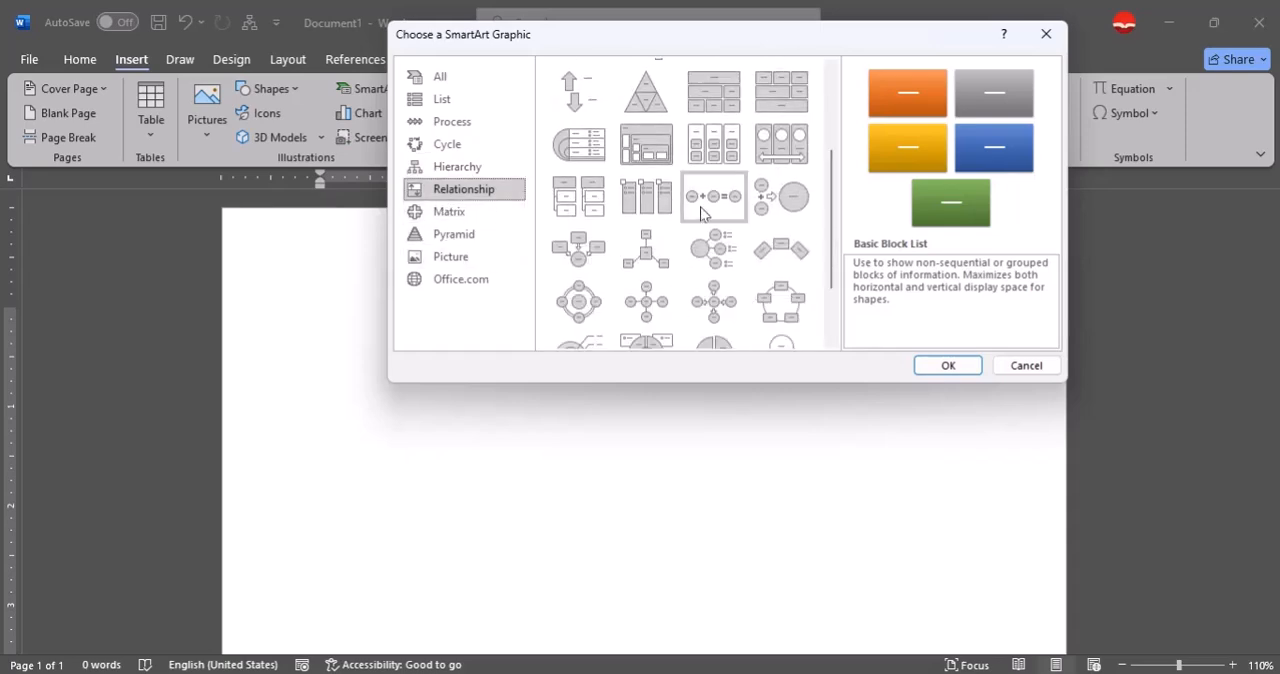
pyautogui.click(482, 216)
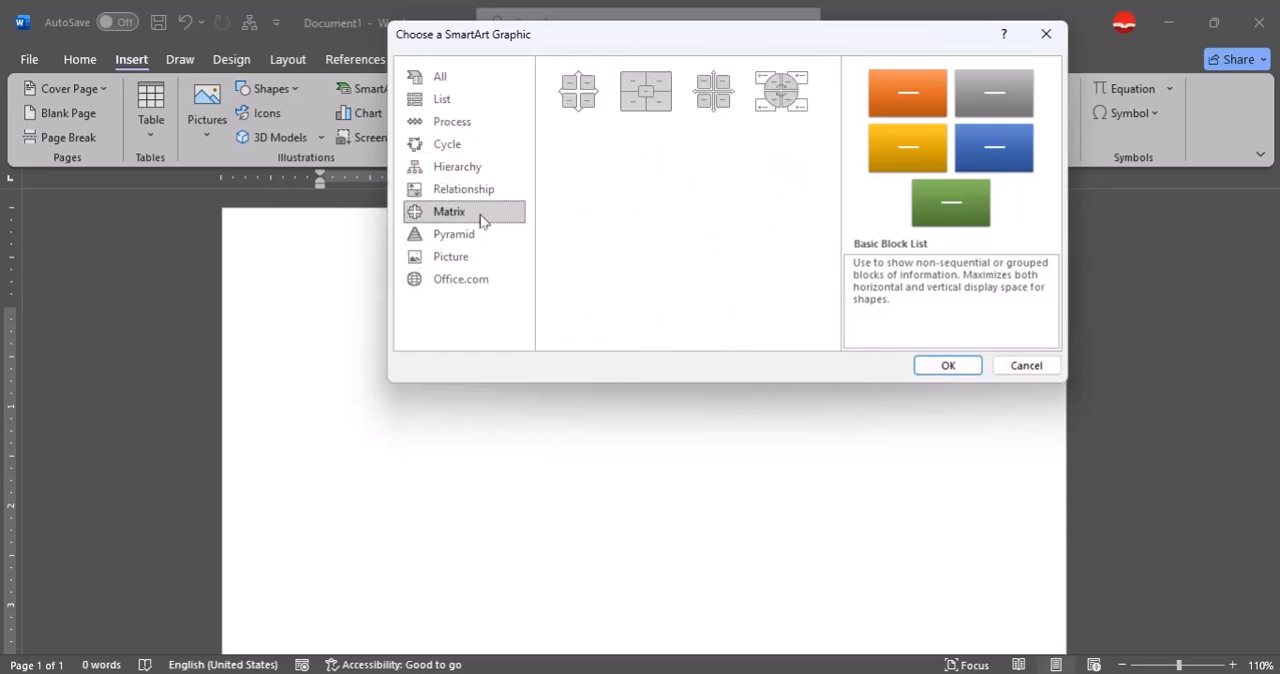
pyautogui.click(477, 232)
pyautogui.click(476, 254)
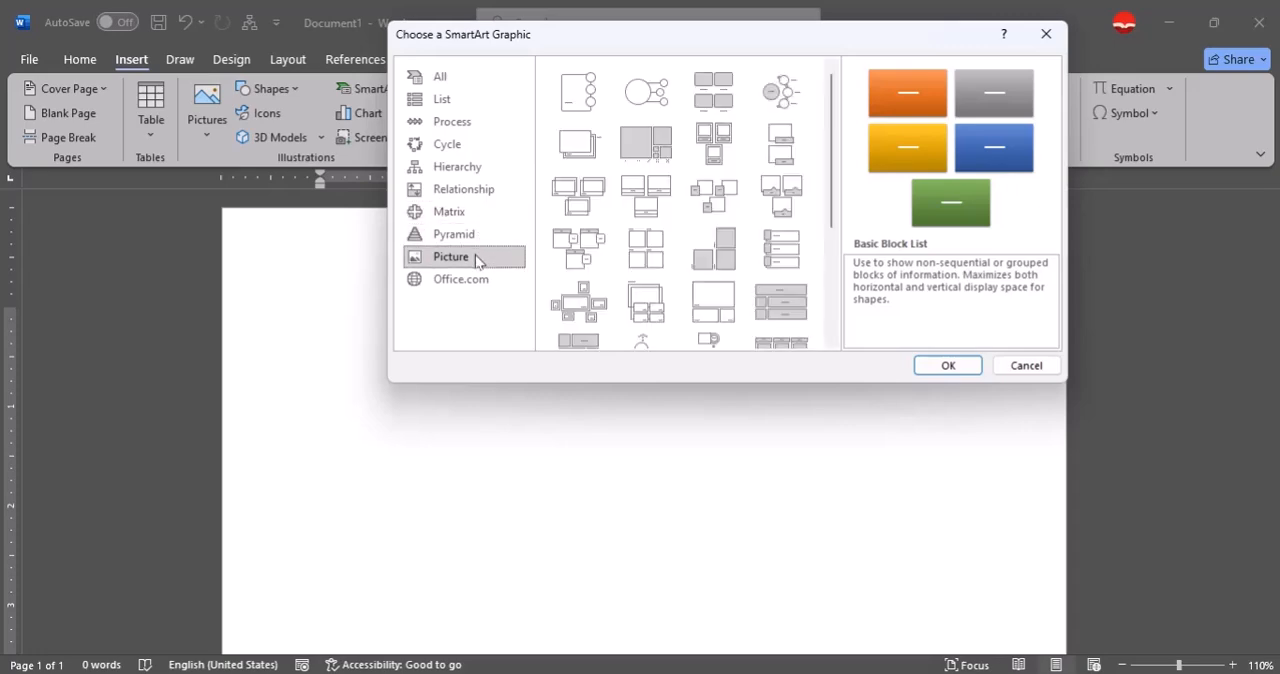
pyautogui.click(478, 290)
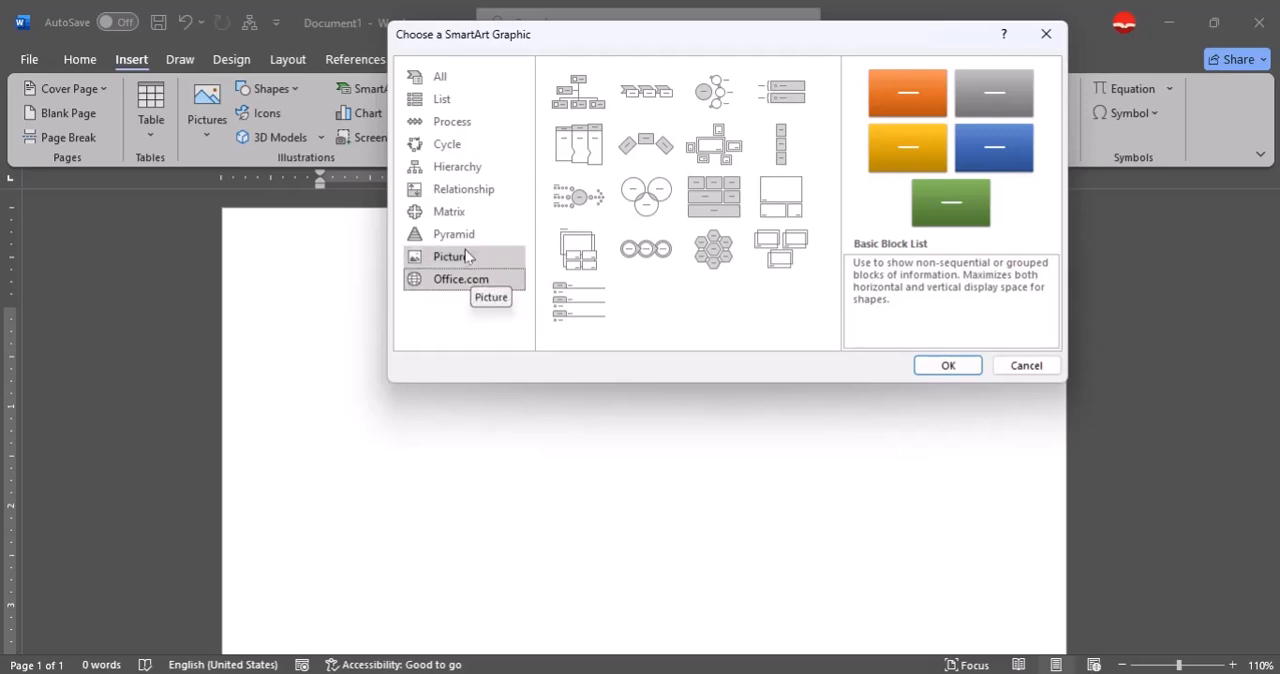
# Insert a Picture Organization Chart from the Hierarchy SmartArt category.
pyautogui.click(460, 166)
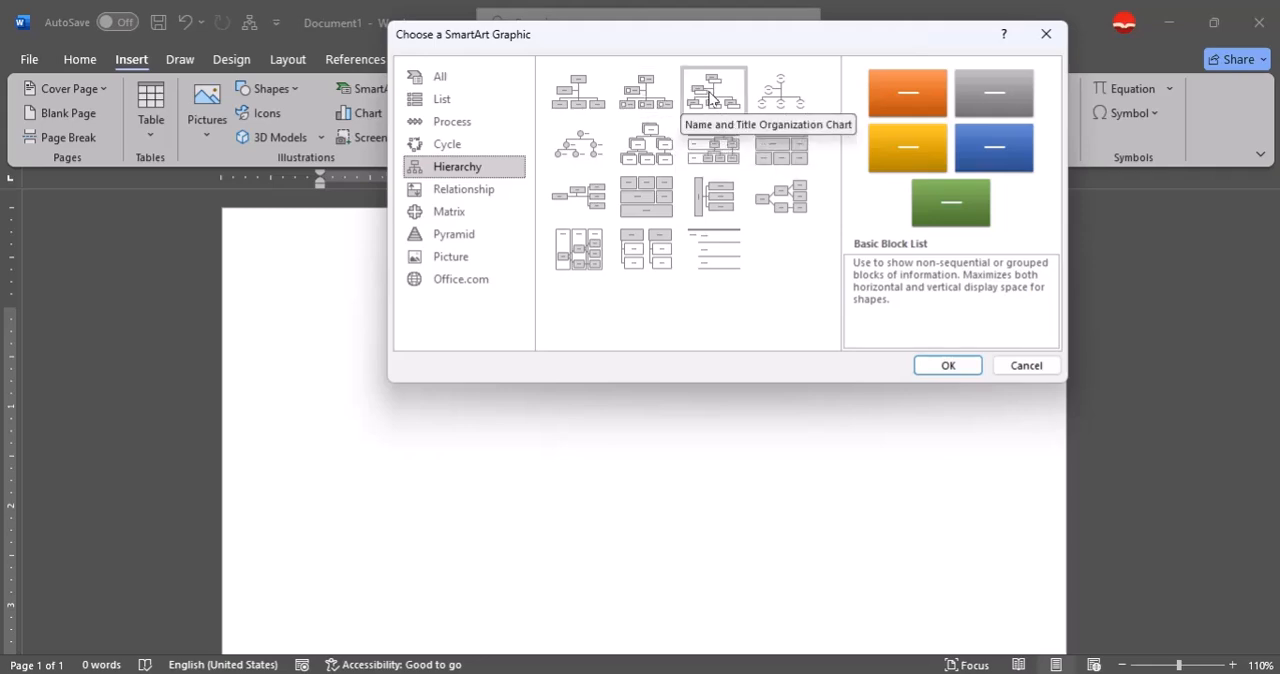
pyautogui.click(637, 99)
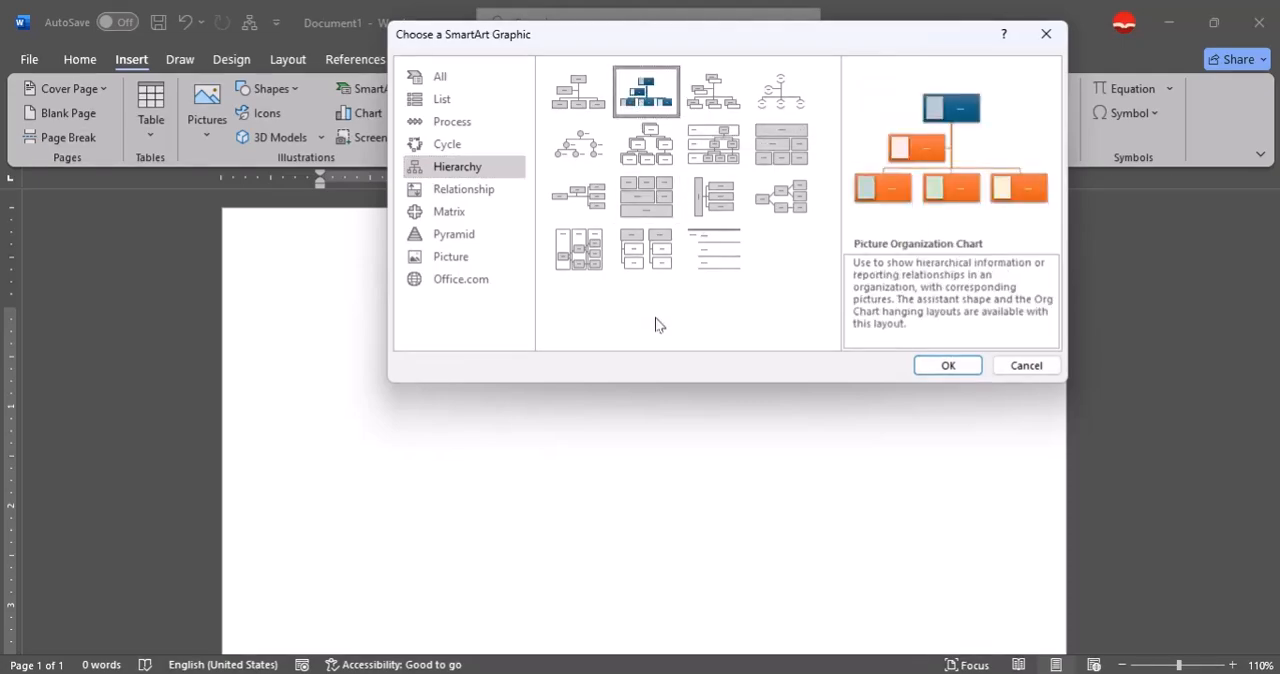
pyautogui.click(947, 366)
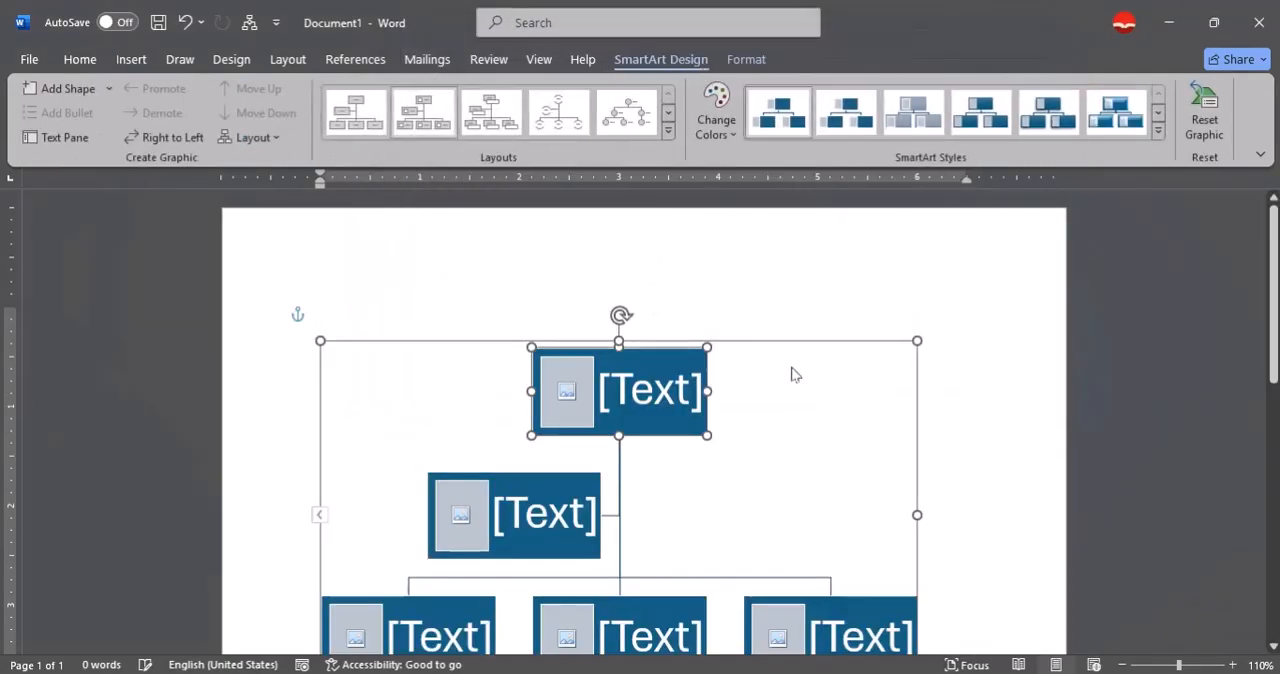
# Enter the person's first name in the top box of the organization chart, with only its initial capitalized.
pyautogui.scroll(-1, 794, 374)
pyautogui.scroll(-1, 797, 377)
pyautogui.scroll(1, 700, 350)
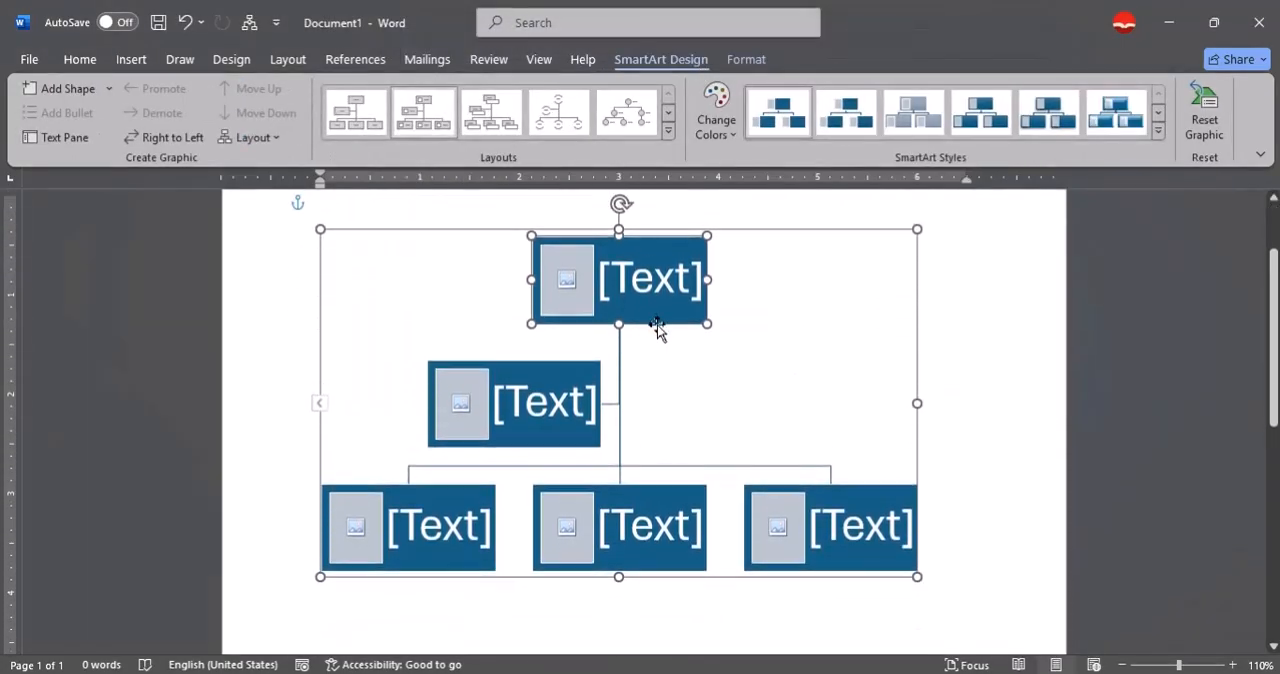
pyautogui.click(653, 289)
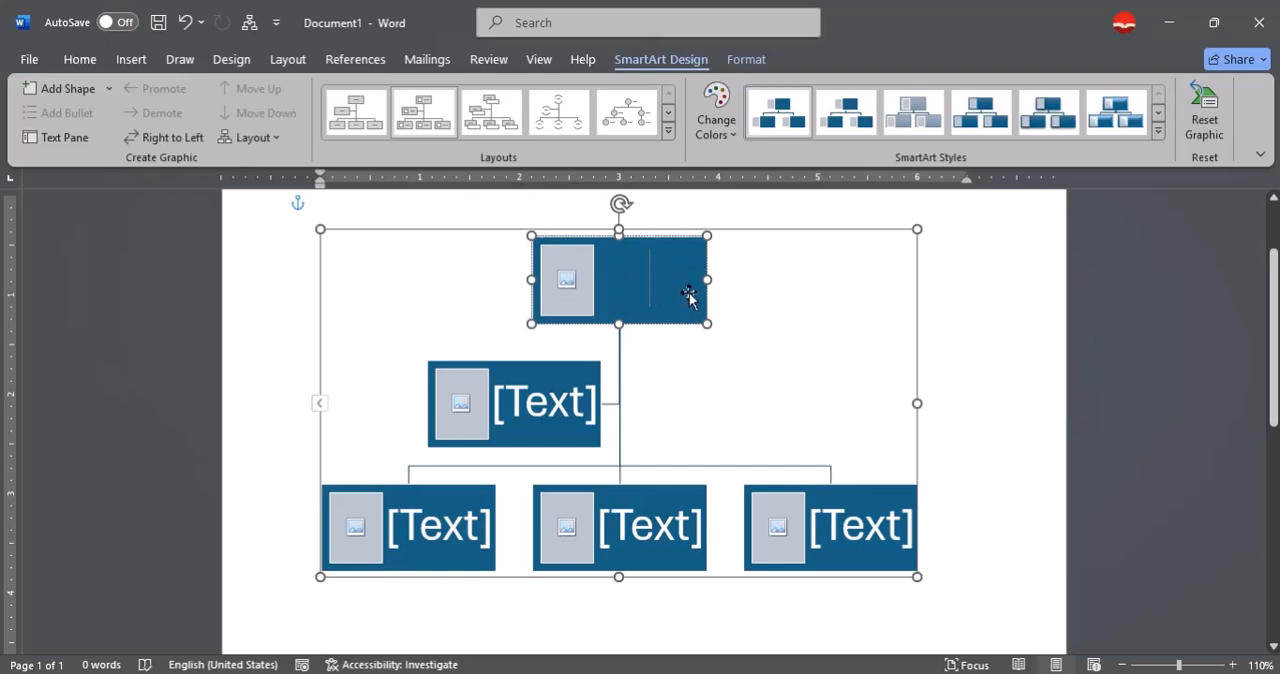
pyautogui.write('ALi')
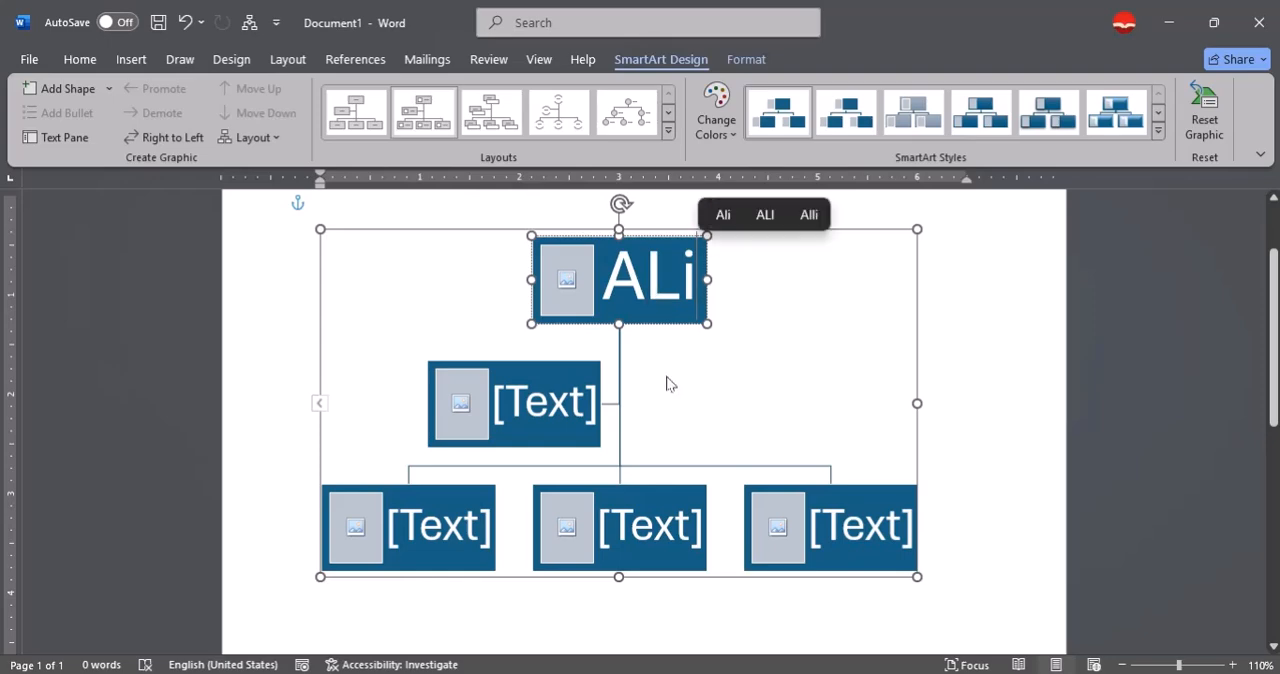
pyautogui.press('BackSpace')
pyautogui.press('BackSpace')
pyautogui.write('li')
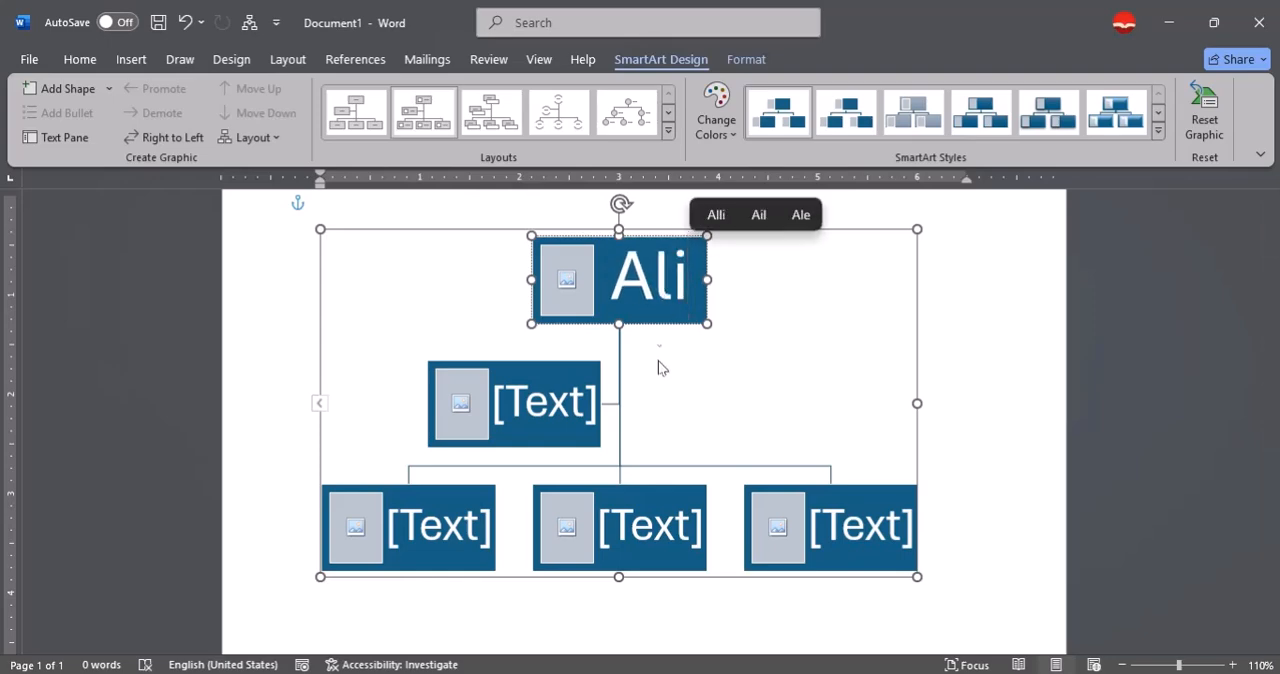
# Browse the "Pictuers for my teaching" folder on drive D: for a picture file to fill the top box's picture placeholder.
pyautogui.click(565, 279)
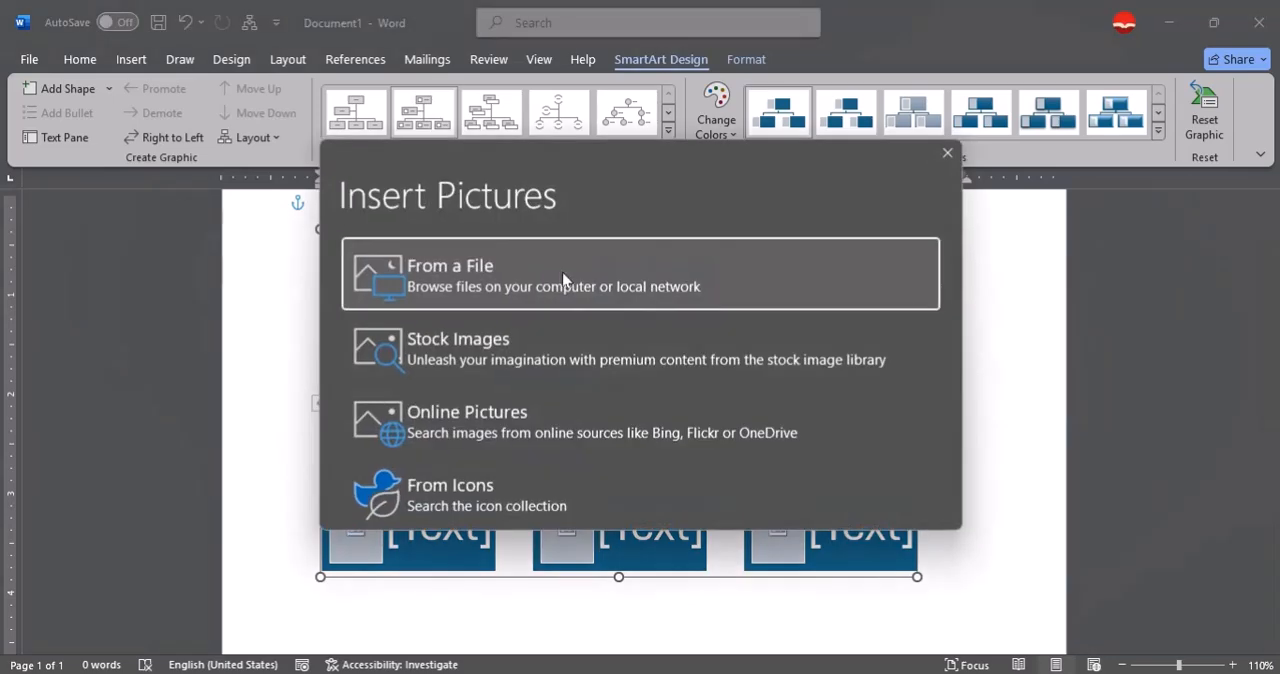
pyautogui.click(482, 287)
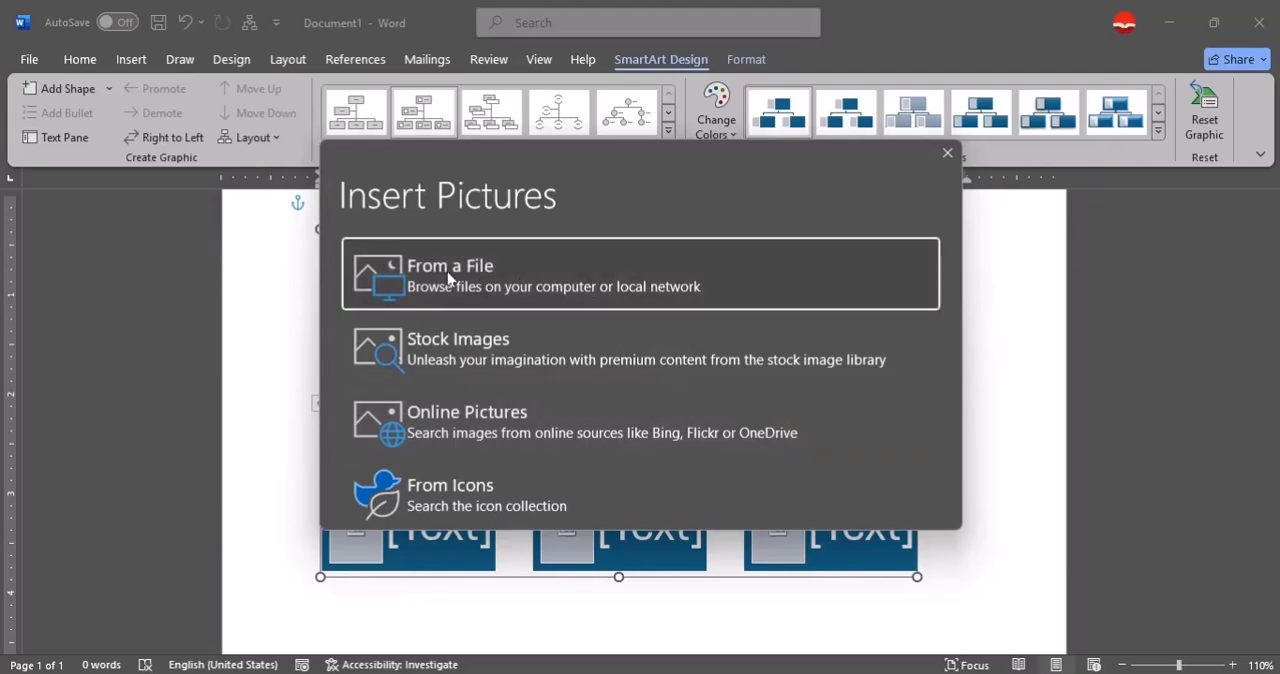
pyautogui.click(449, 279)
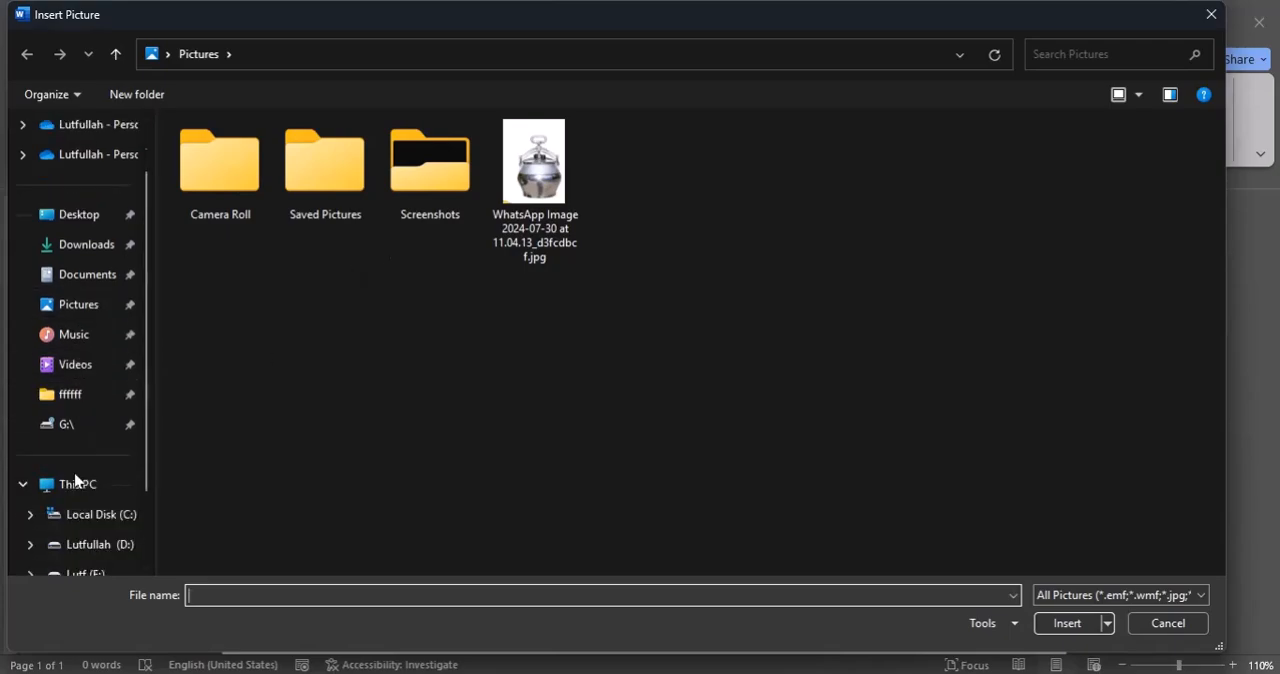
pyautogui.click(89, 540)
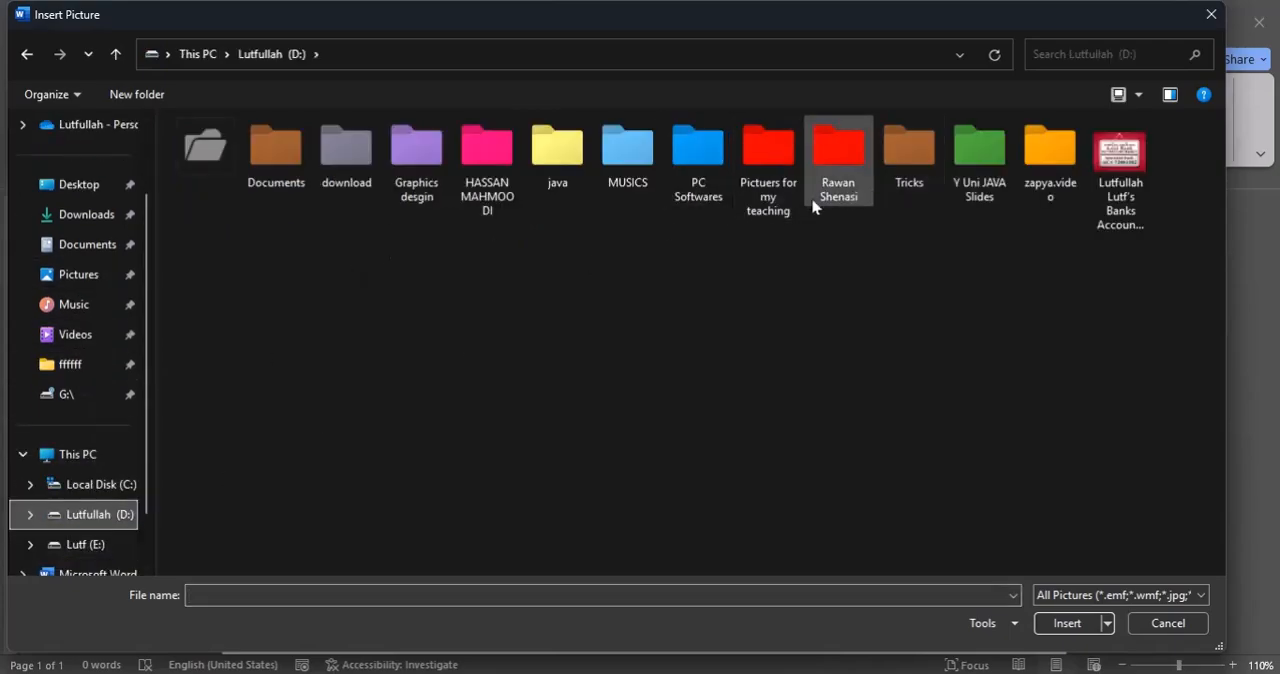
pyautogui.doubleClick(780, 198)
pyautogui.scroll(-1, 680, 370)
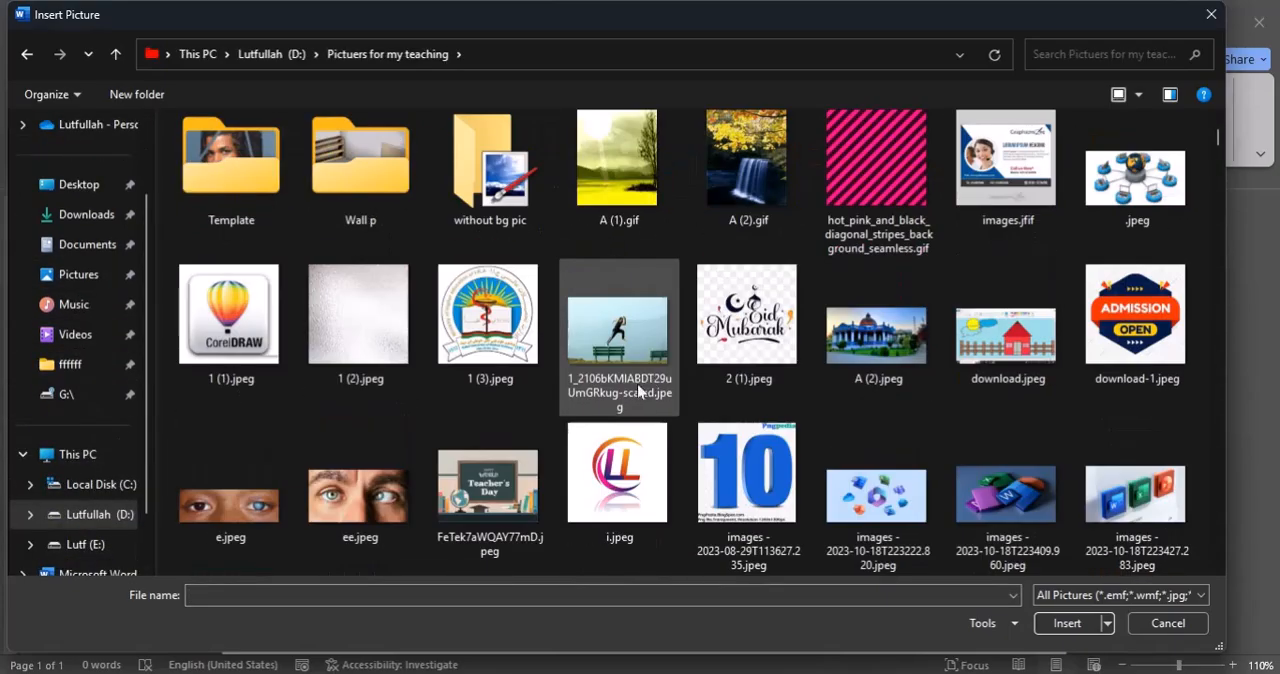
pyautogui.scroll(-5, 620, 340)
pyautogui.scroll(-5, 805, 405)
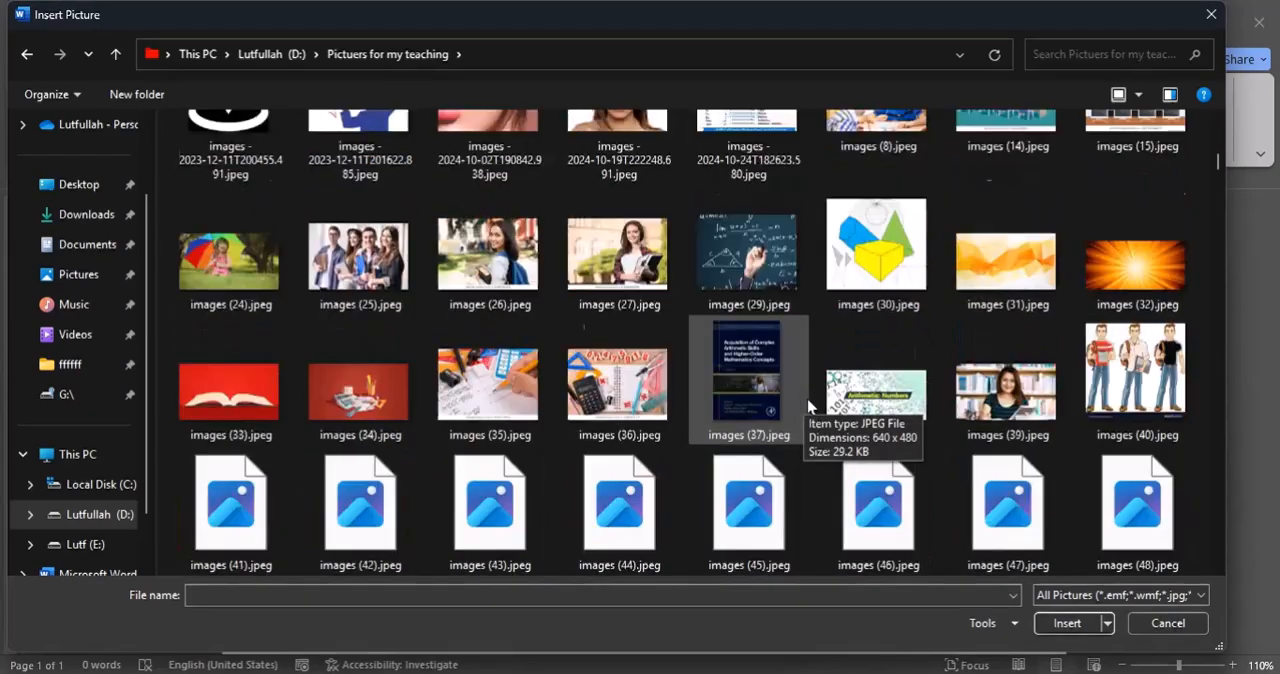
pyautogui.scroll(-1, 808, 405)
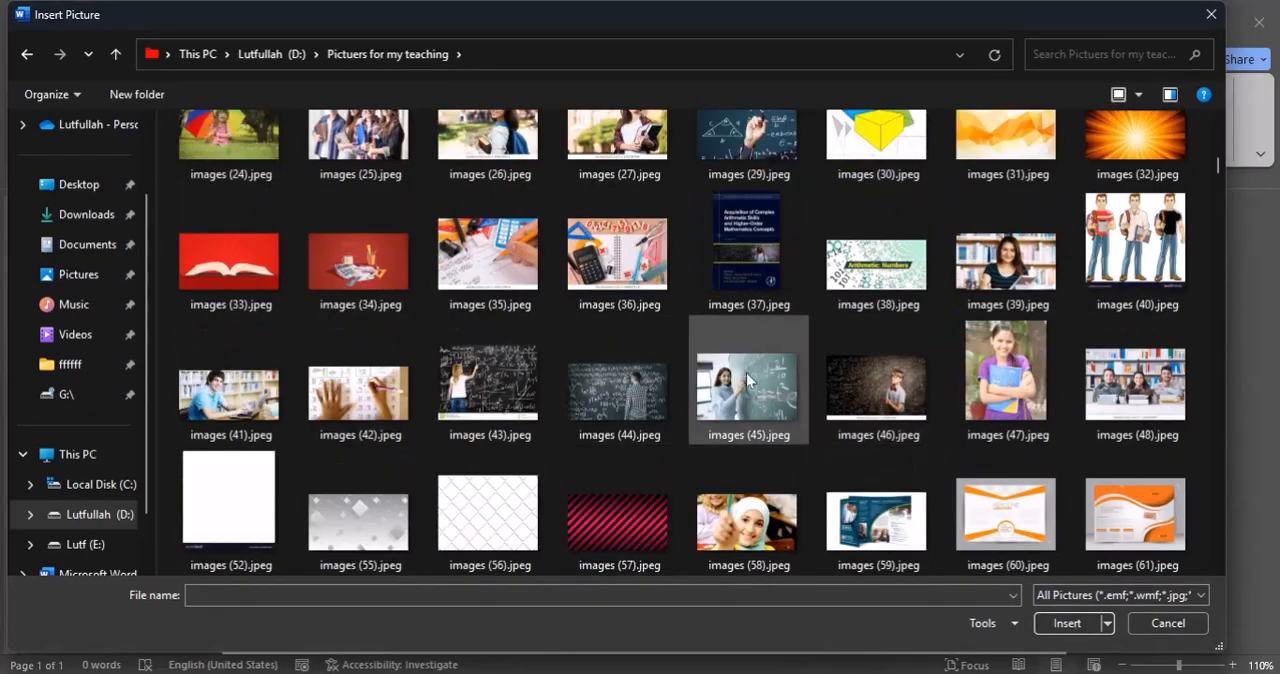
pyautogui.scroll(-5, 596, 390)
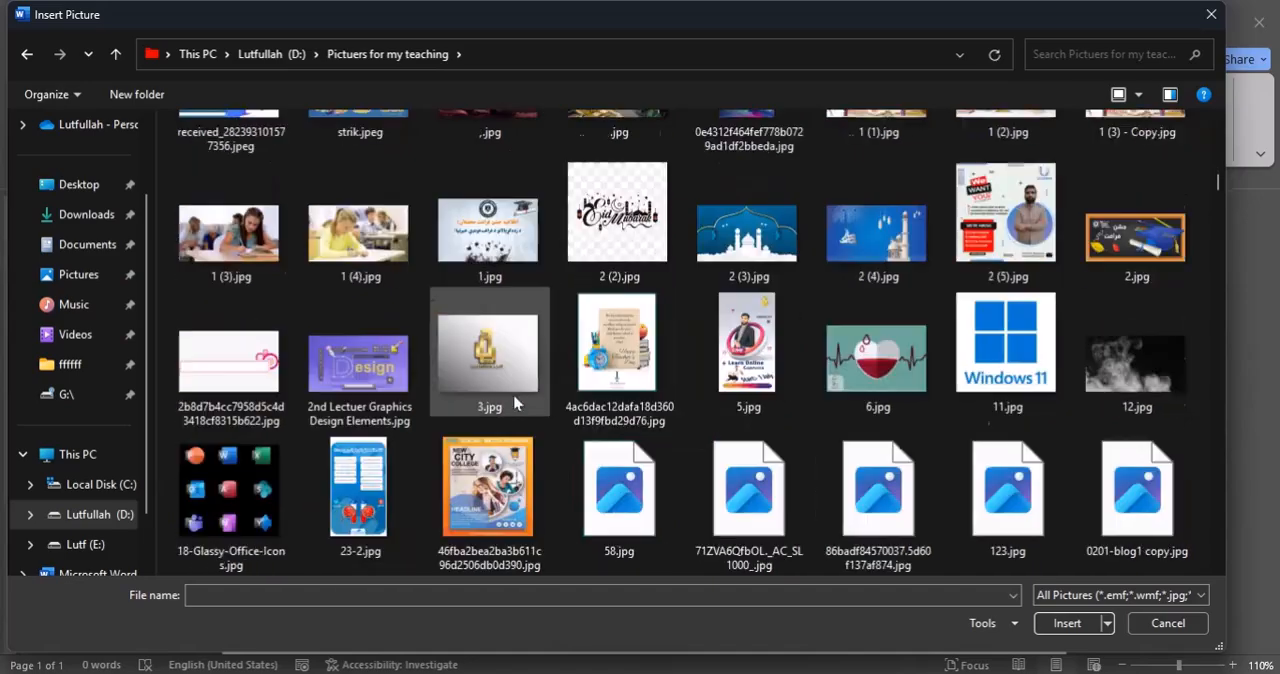
pyautogui.scroll(-10, 515, 402)
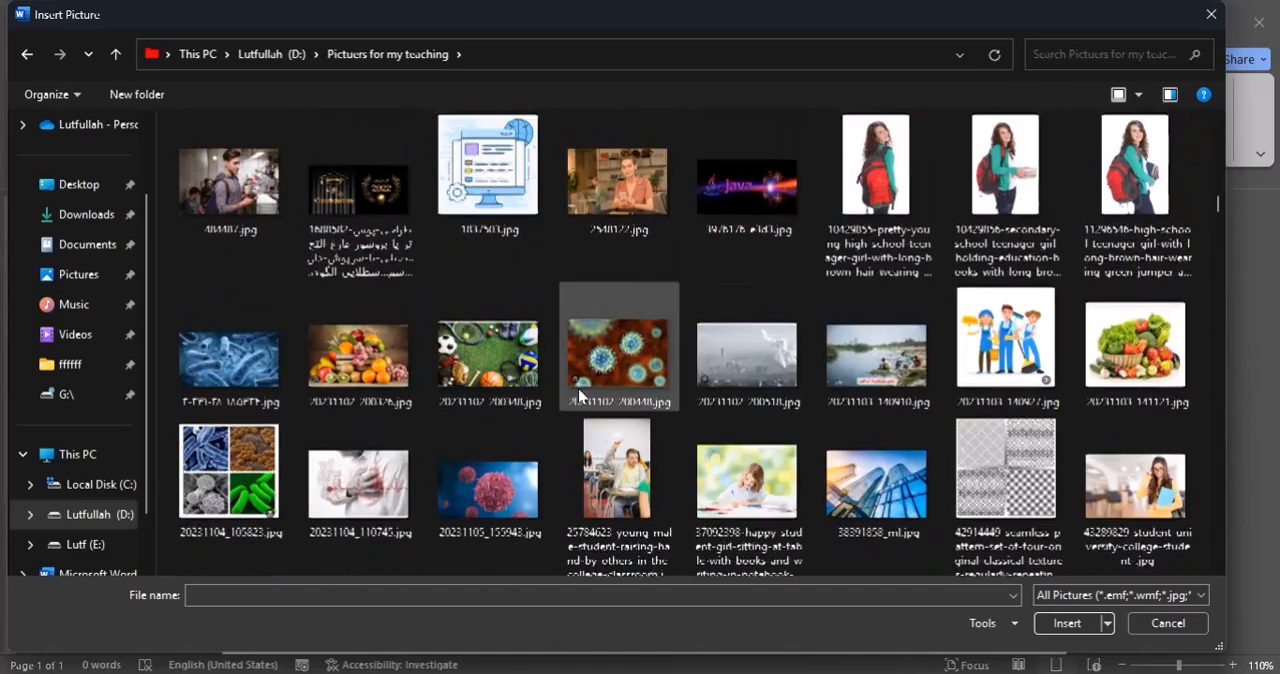
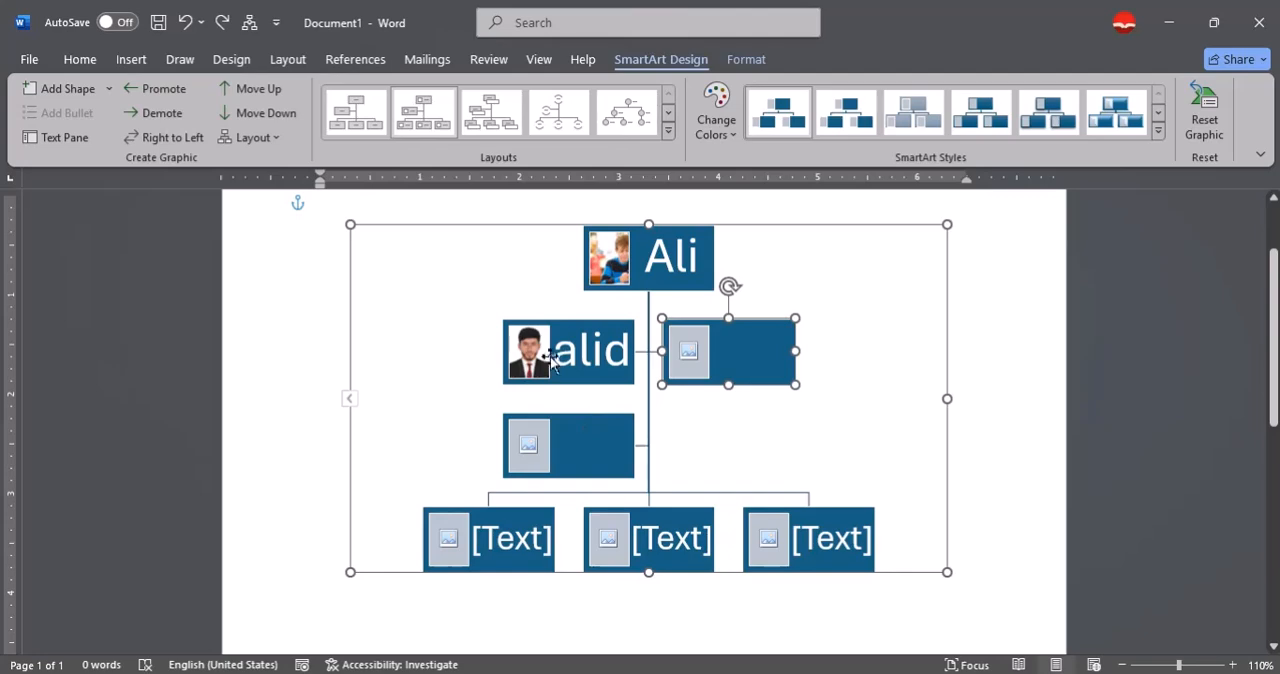
# Add a series of subordinate shapes beneath the second-level box that holds the suited man's picture.
pyautogui.click(557, 350)
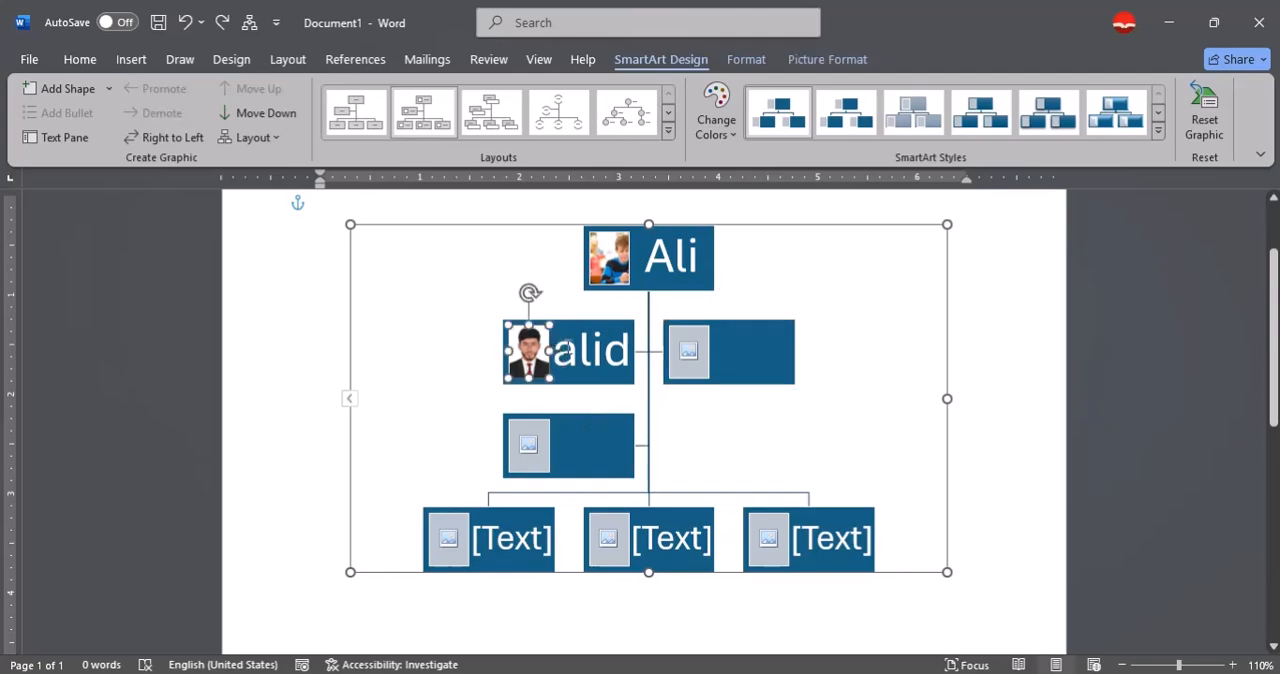
pyautogui.click(566, 330)
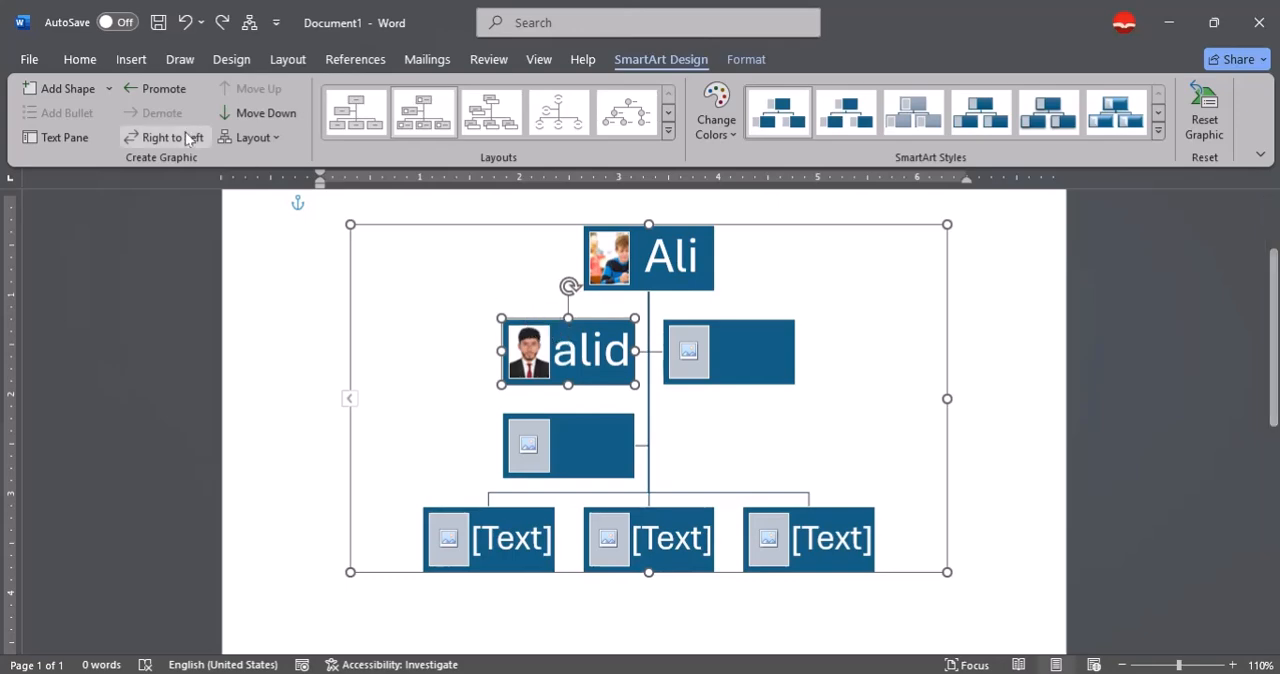
pyautogui.click(113, 87)
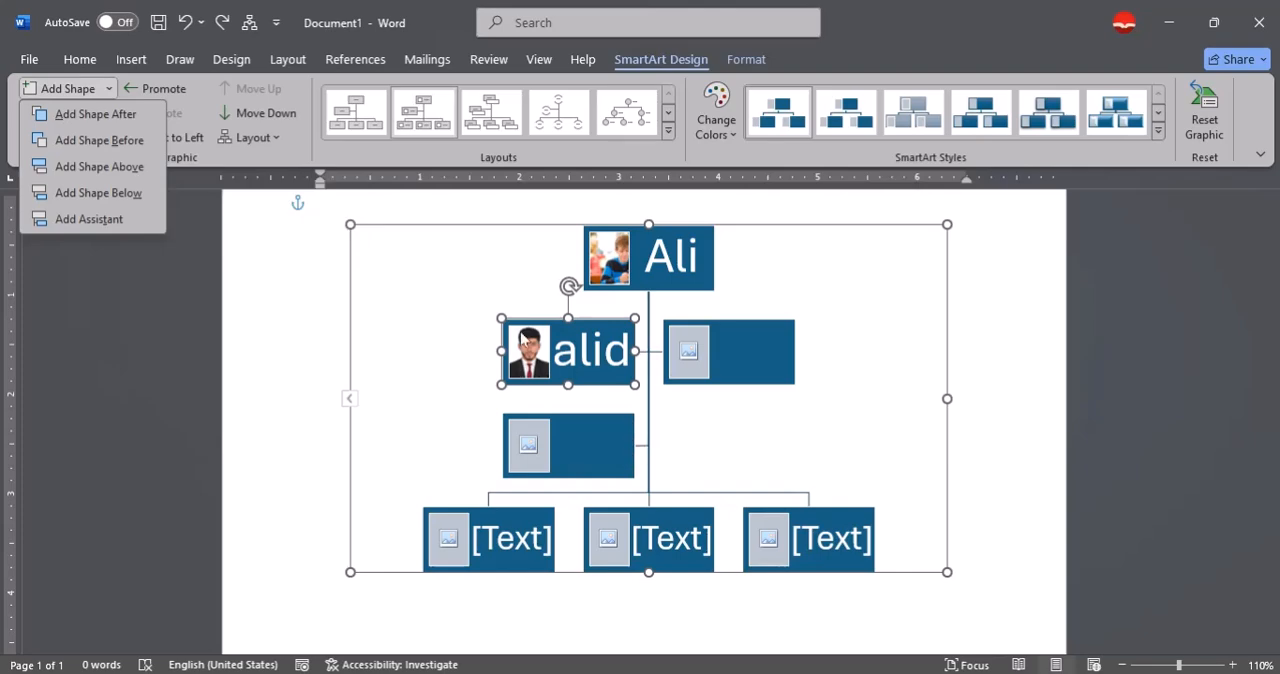
pyautogui.click(98, 192)
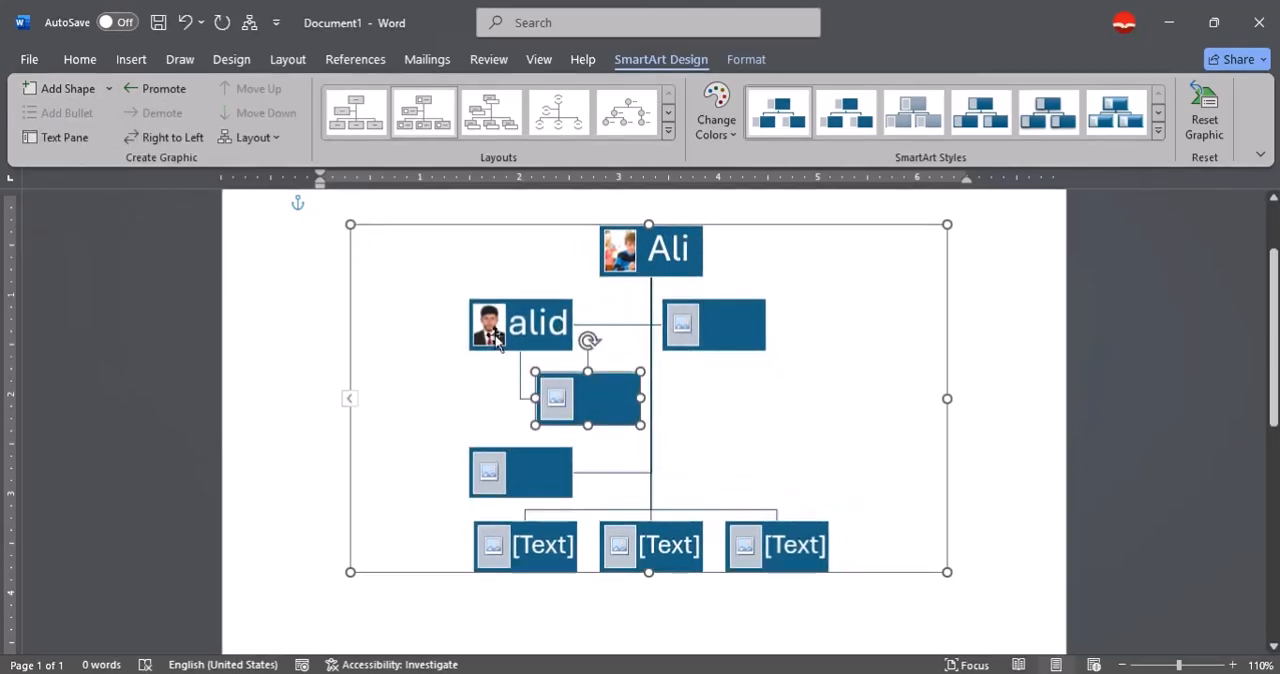
pyautogui.click(80, 90)
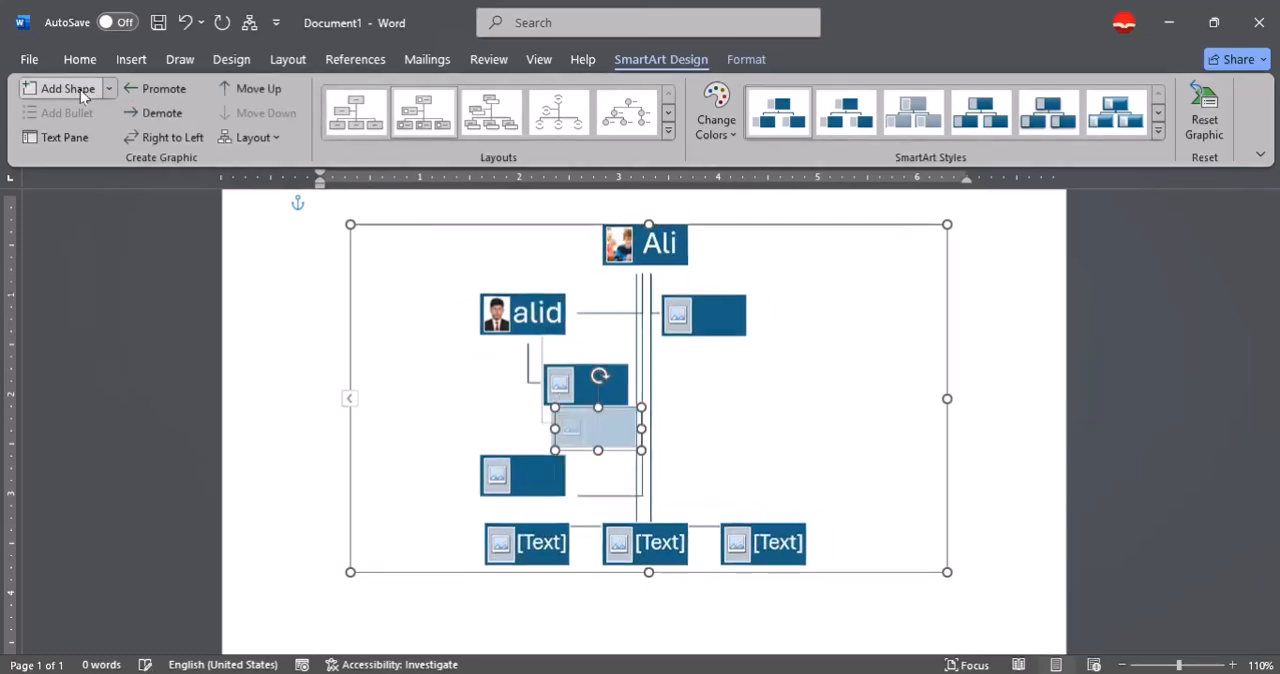
pyautogui.click(80, 90)
pyautogui.click(80, 90)
pyautogui.click(80, 90)
pyautogui.click(80, 90)
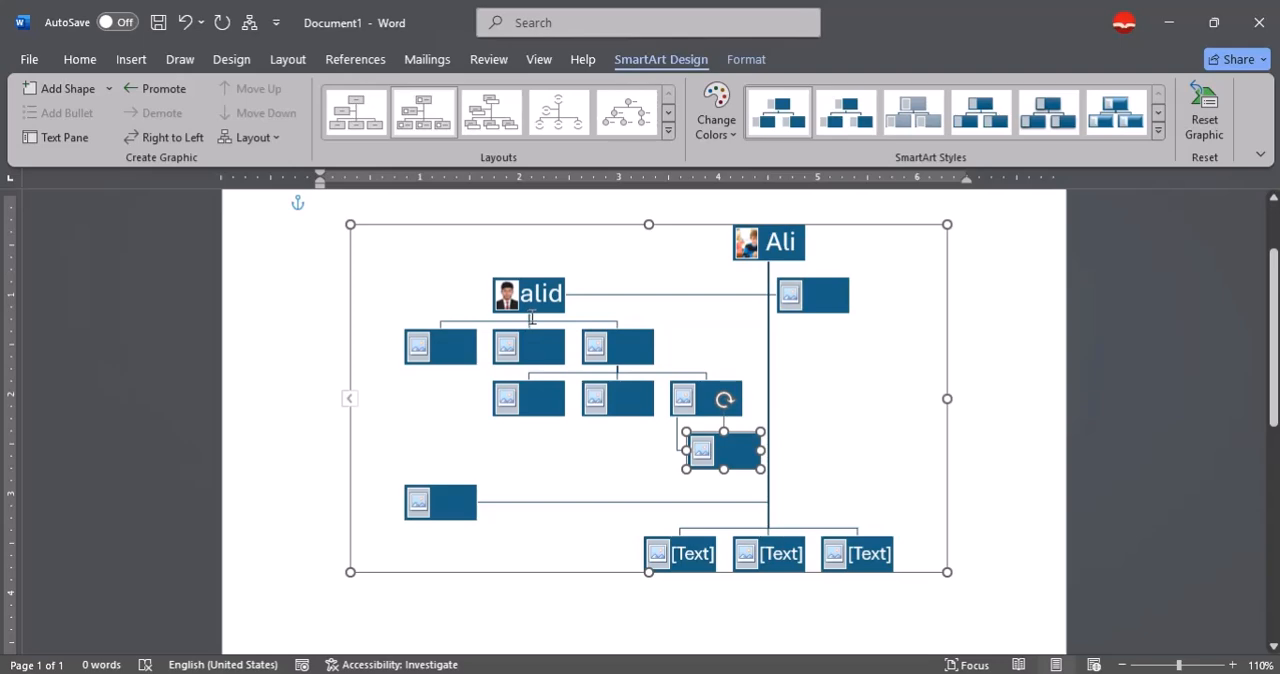
# Add a series of subordinate shapes beneath the empty second-level box on the chart's right branch.
pyautogui.click(818, 287)
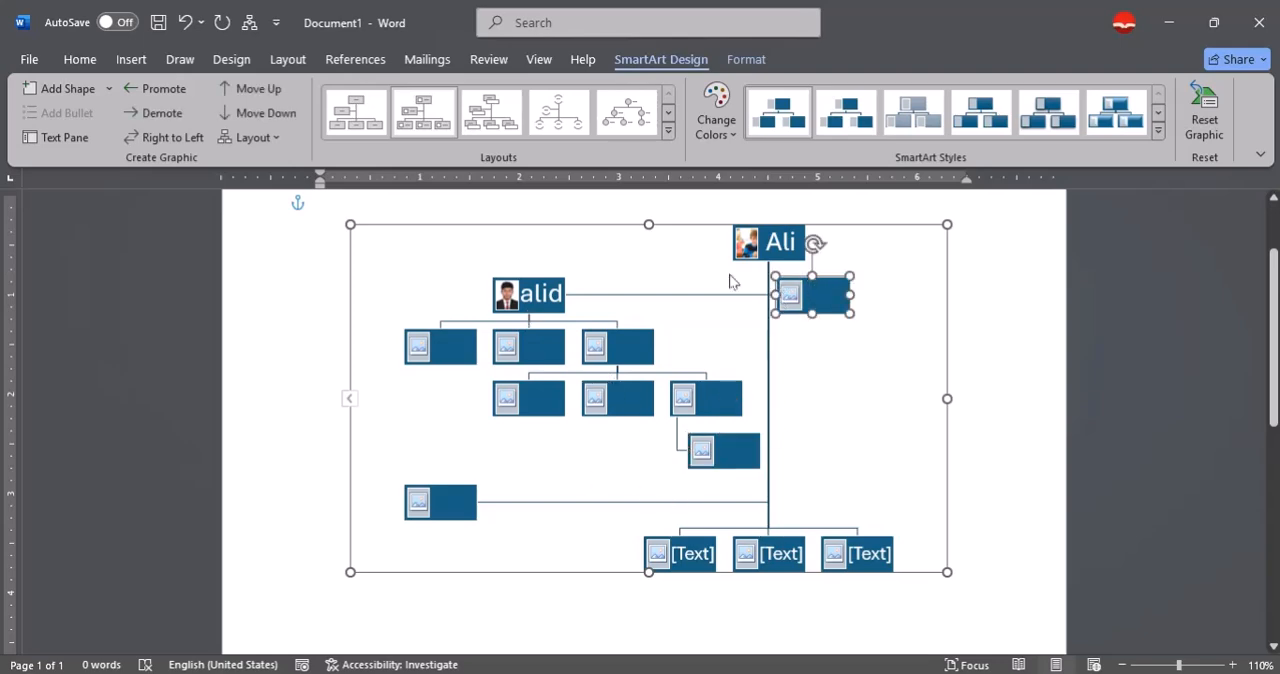
pyautogui.click(112, 93)
pyautogui.click(123, 198)
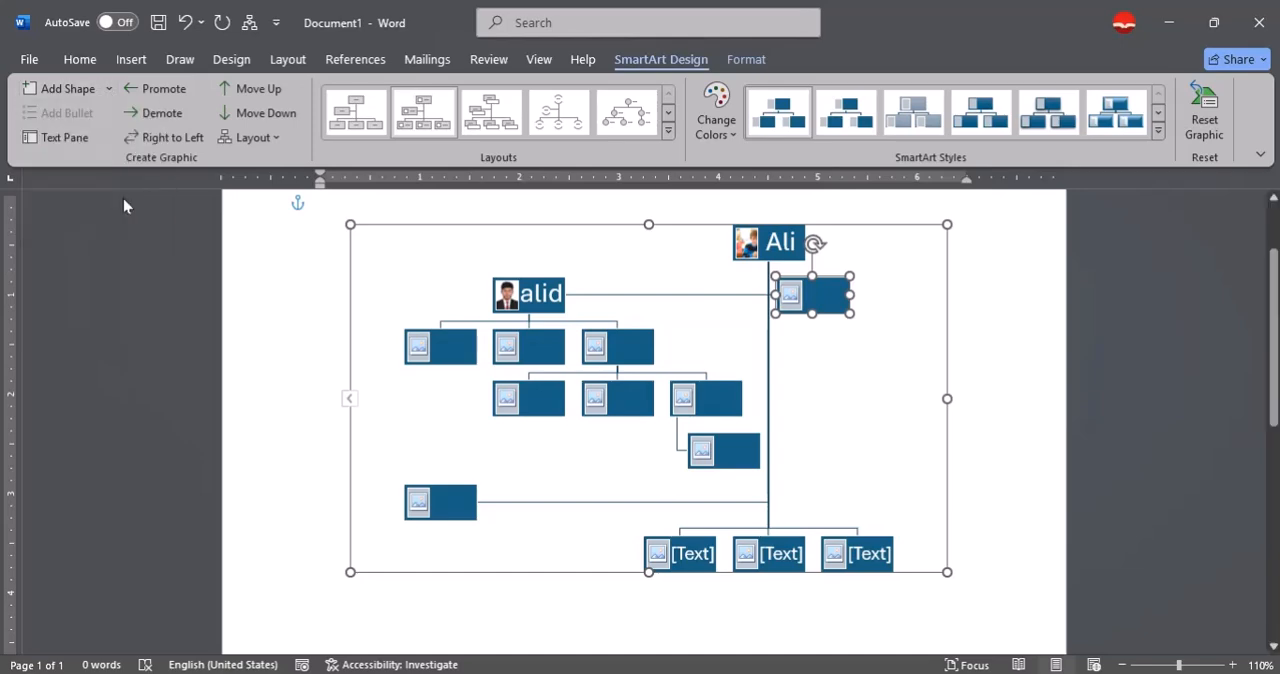
pyautogui.click(68, 88)
pyautogui.click(68, 88)
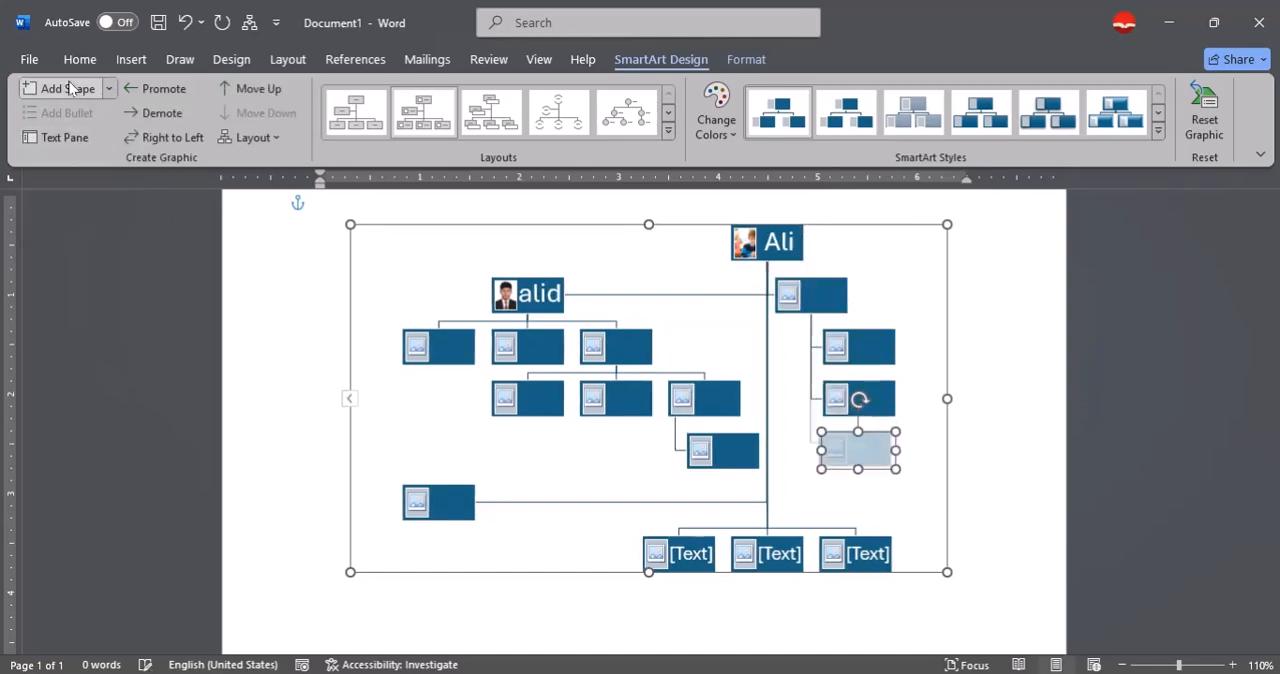
pyautogui.click(68, 88)
pyautogui.click(68, 88)
pyautogui.click(68, 88)
pyautogui.click(68, 88)
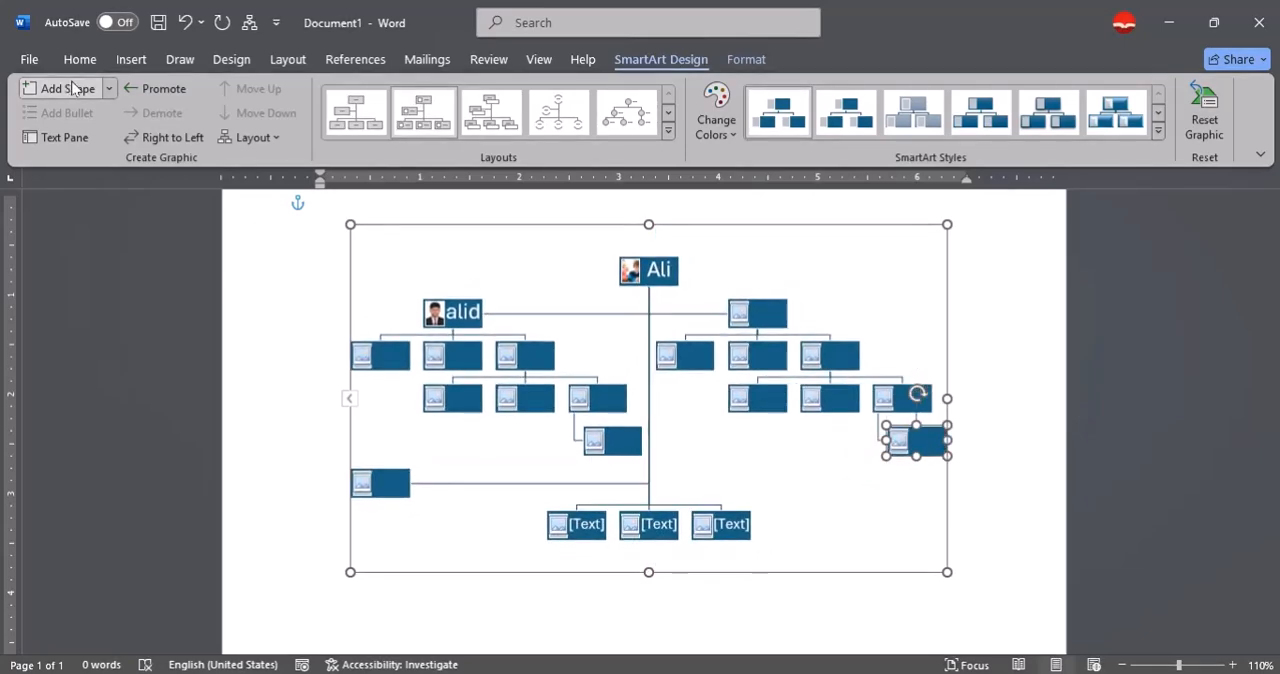
# Add an assistant shape to the lowest box of the chart's right branch.
pyautogui.click(110, 89)
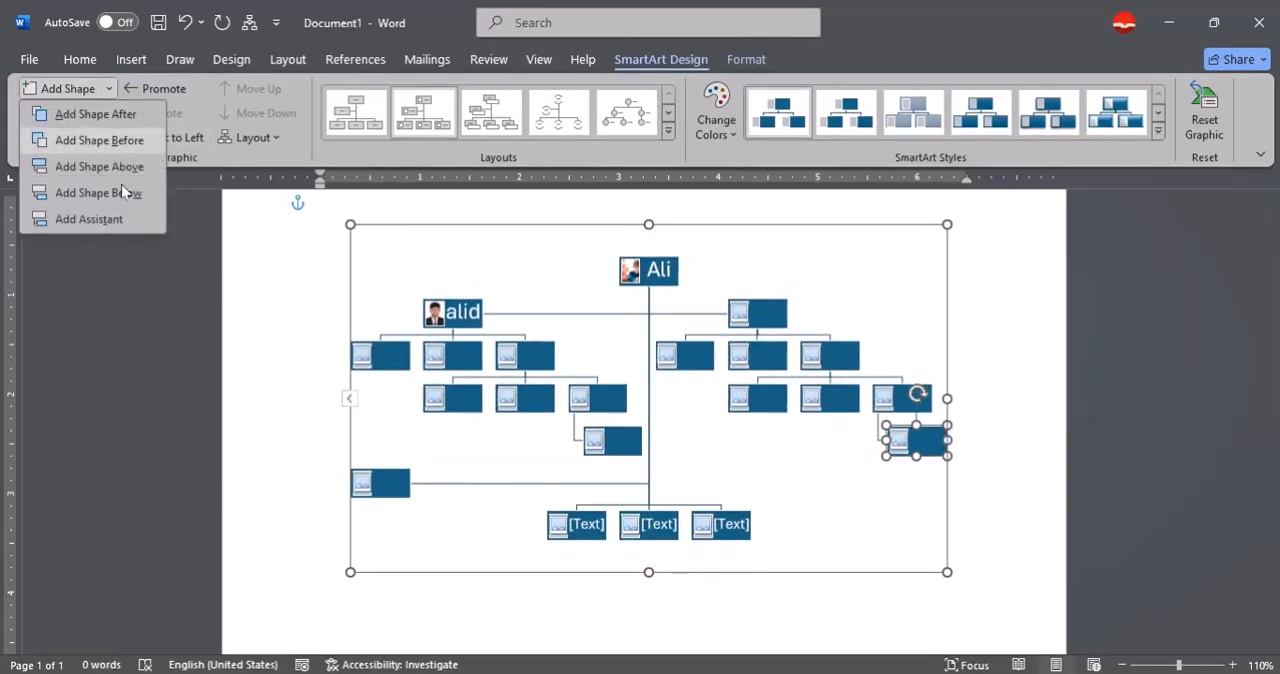
pyautogui.click(84, 222)
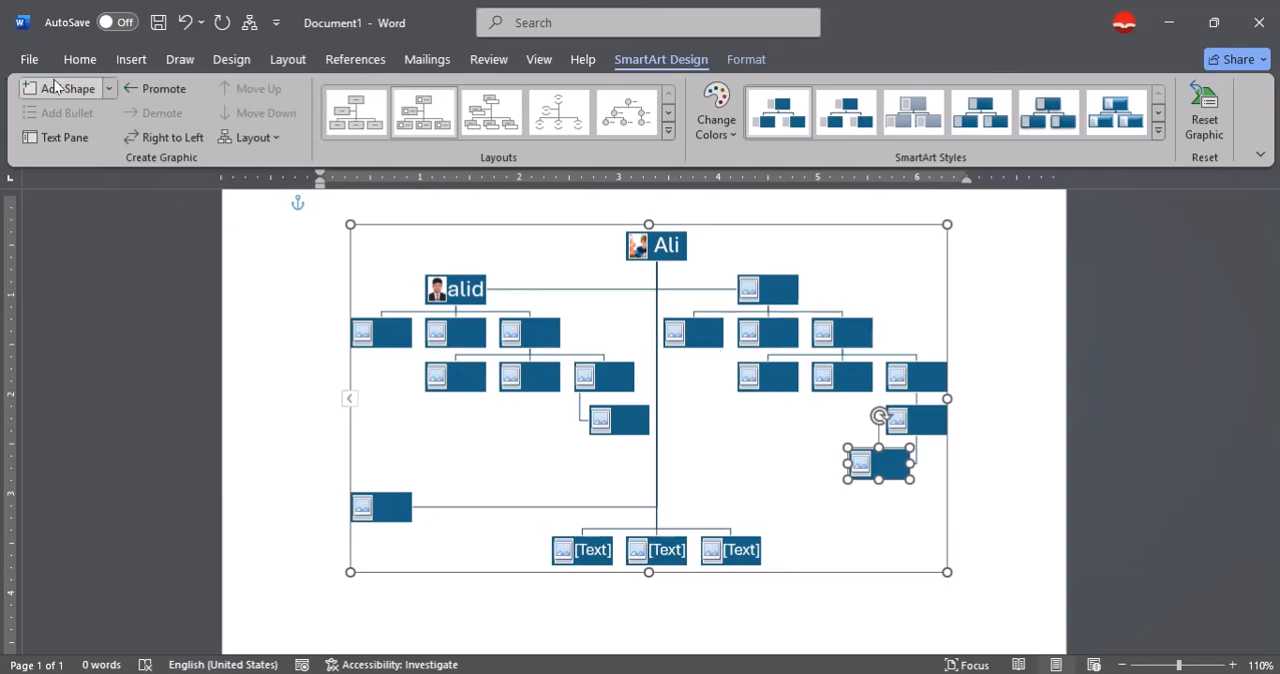
pyautogui.click(108, 90)
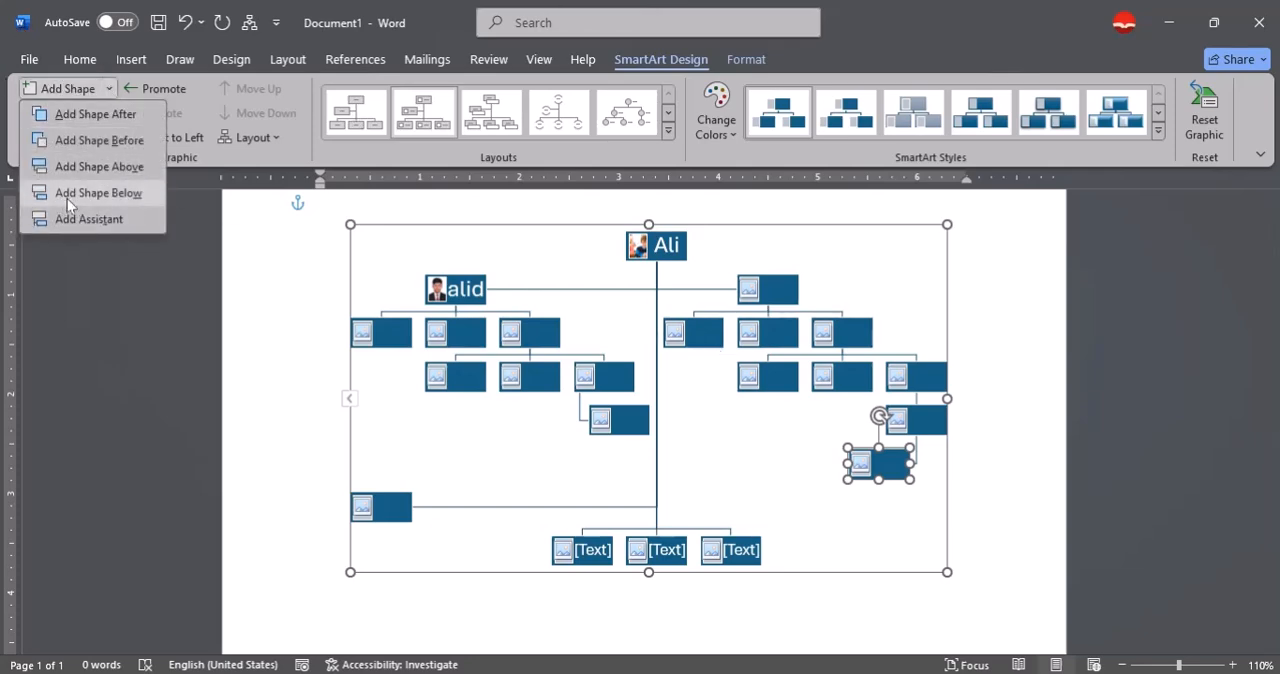
pyautogui.click(159, 299)
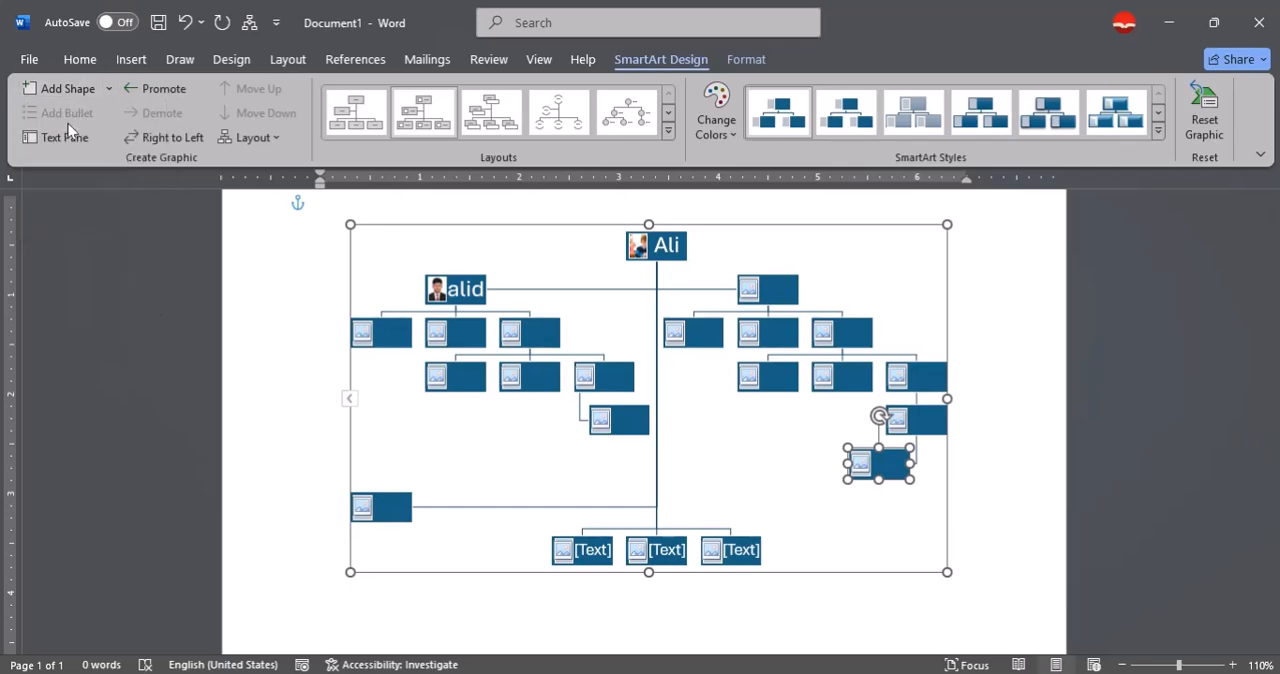
pyautogui.click(484, 294)
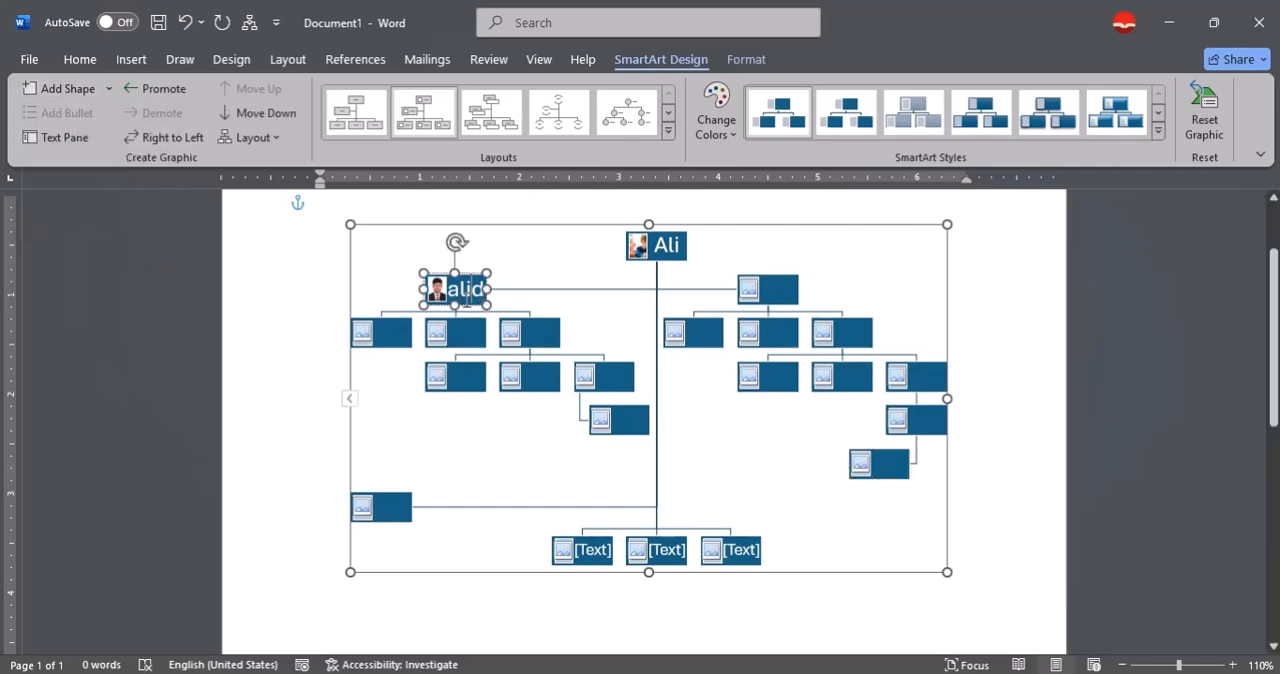
pyautogui.click(80, 60)
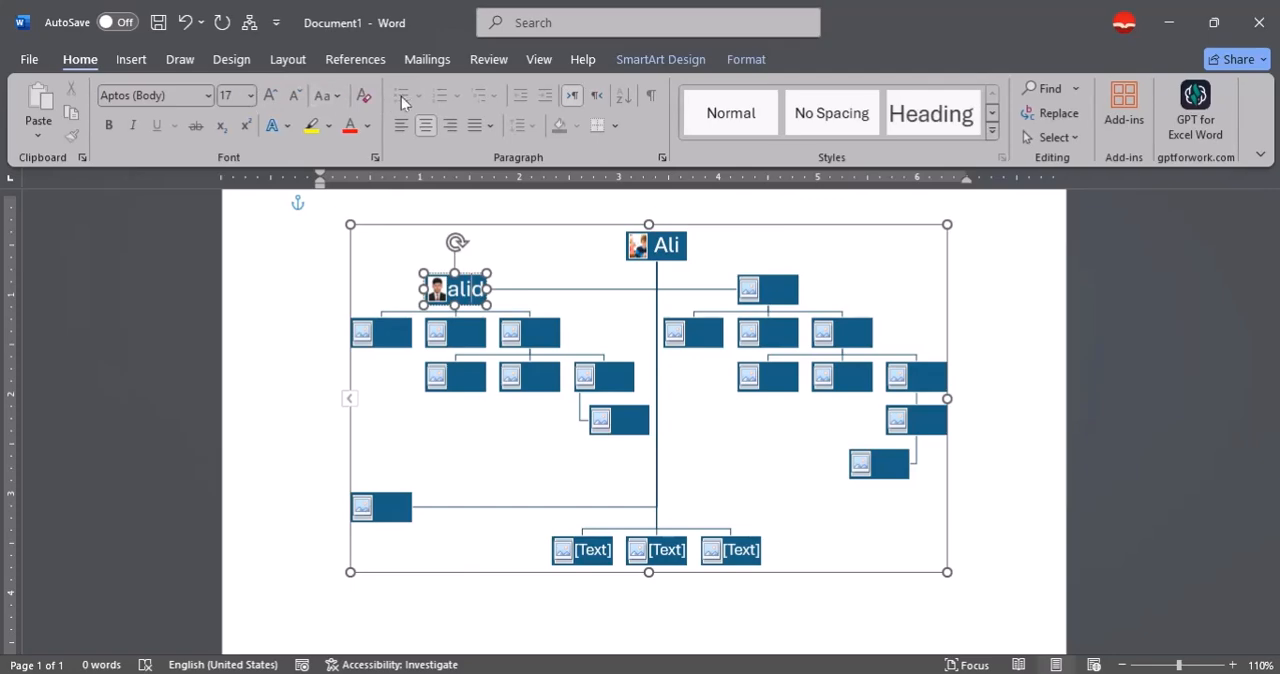
pyautogui.click(695, 59)
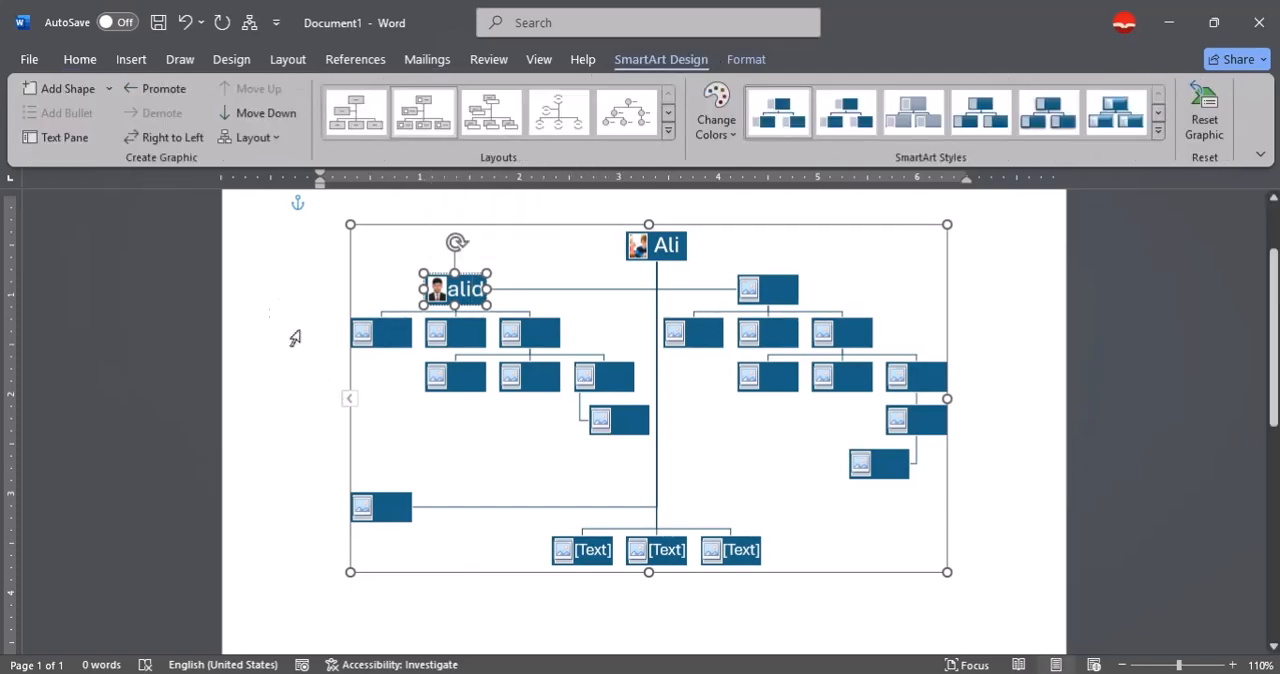
pyautogui.click(420, 402)
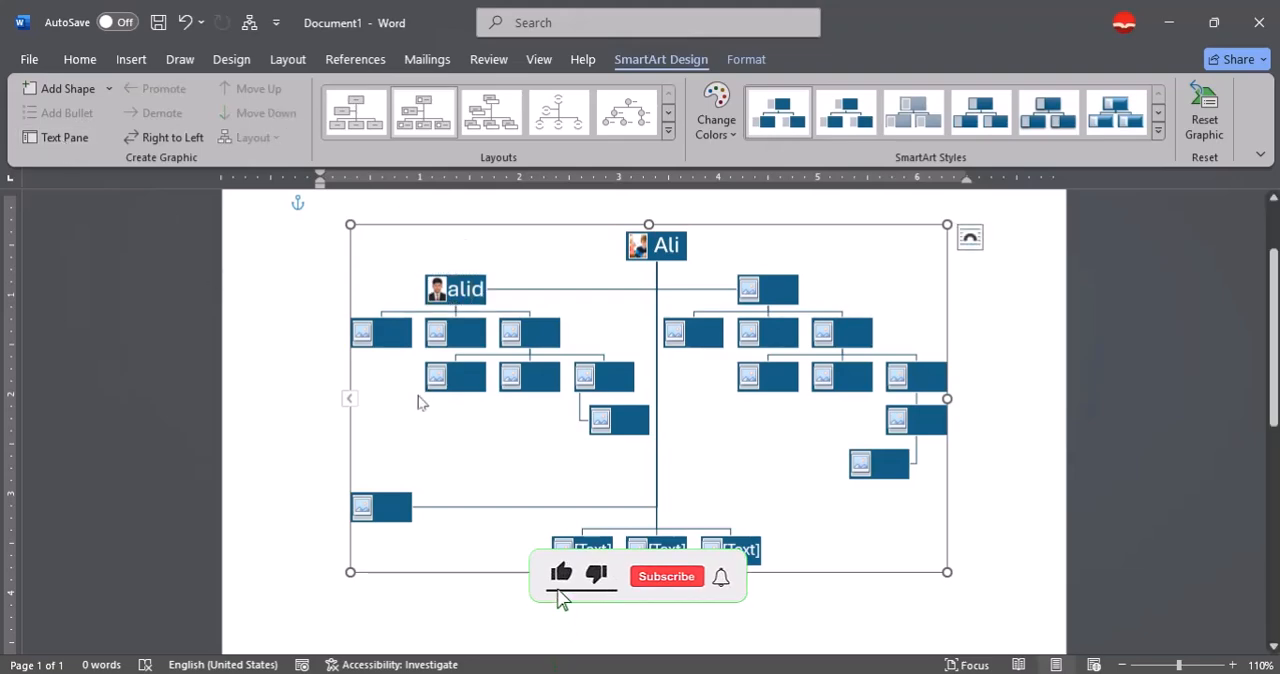
# Enter the sample texts fgfgfgfgfgfg, fgfgf and fgf in three boxes of the chart's left branch.
pyautogui.click(467, 342)
pyautogui.write('fgfgfgfgfgfg')
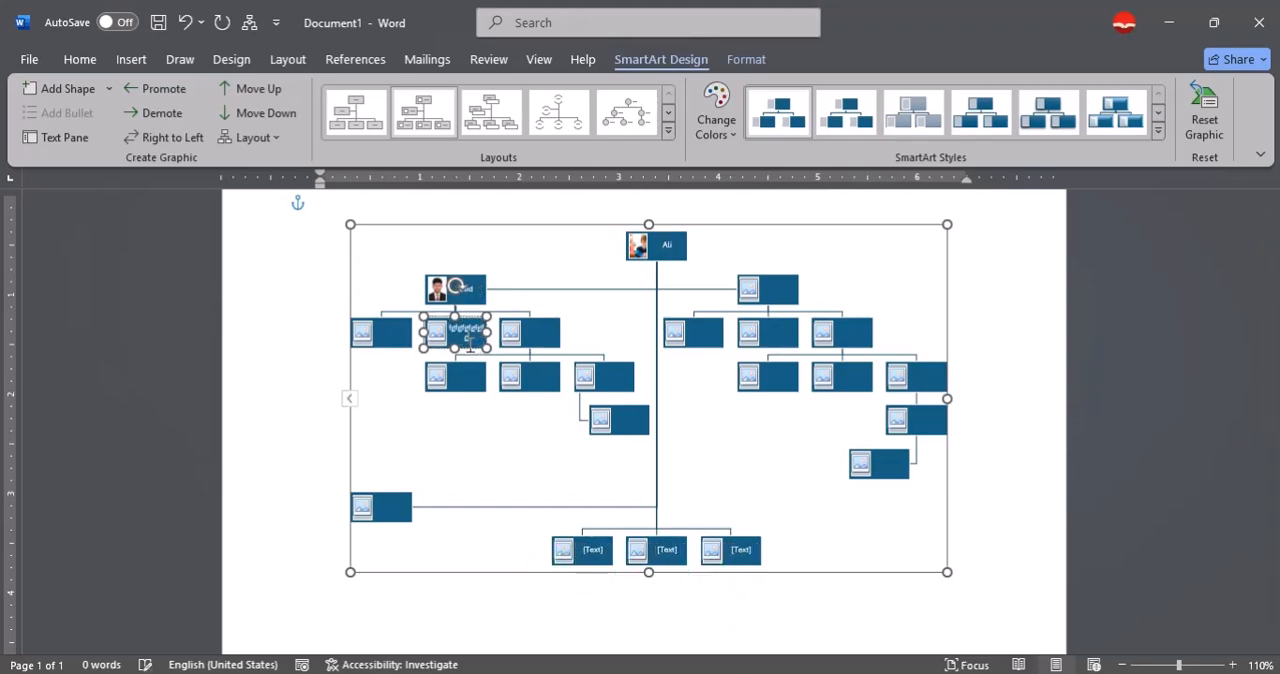
pyautogui.click(543, 343)
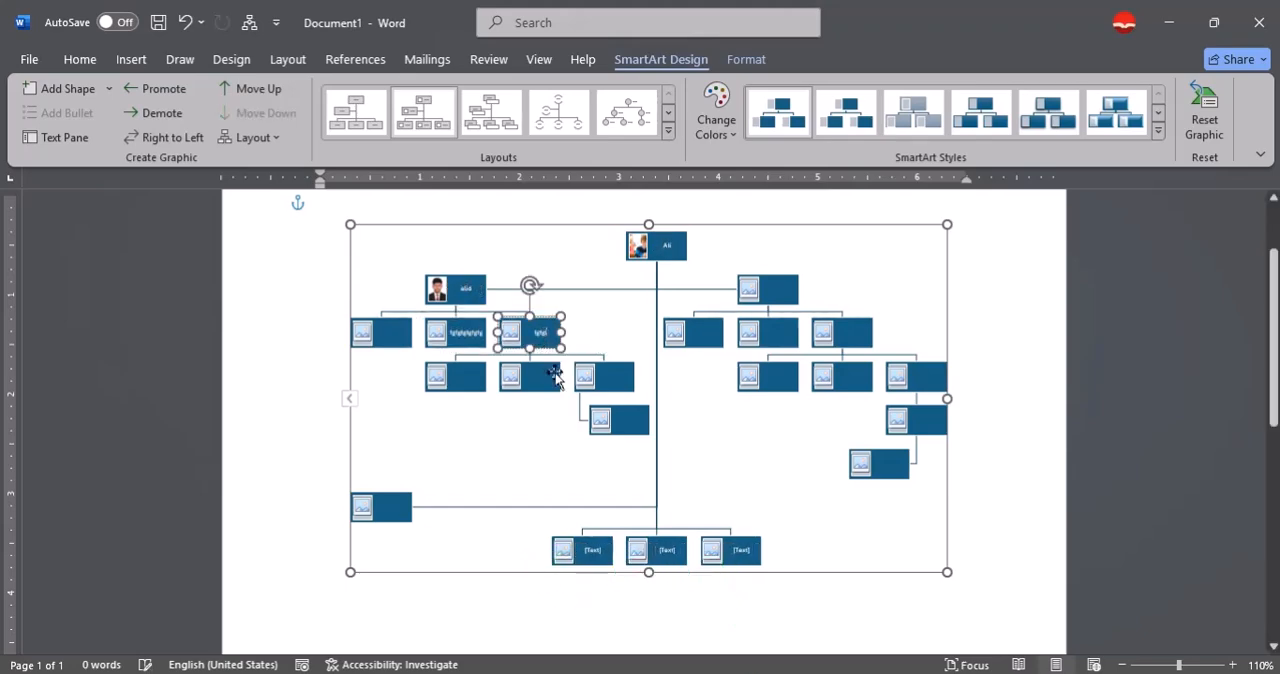
pyautogui.click(543, 377)
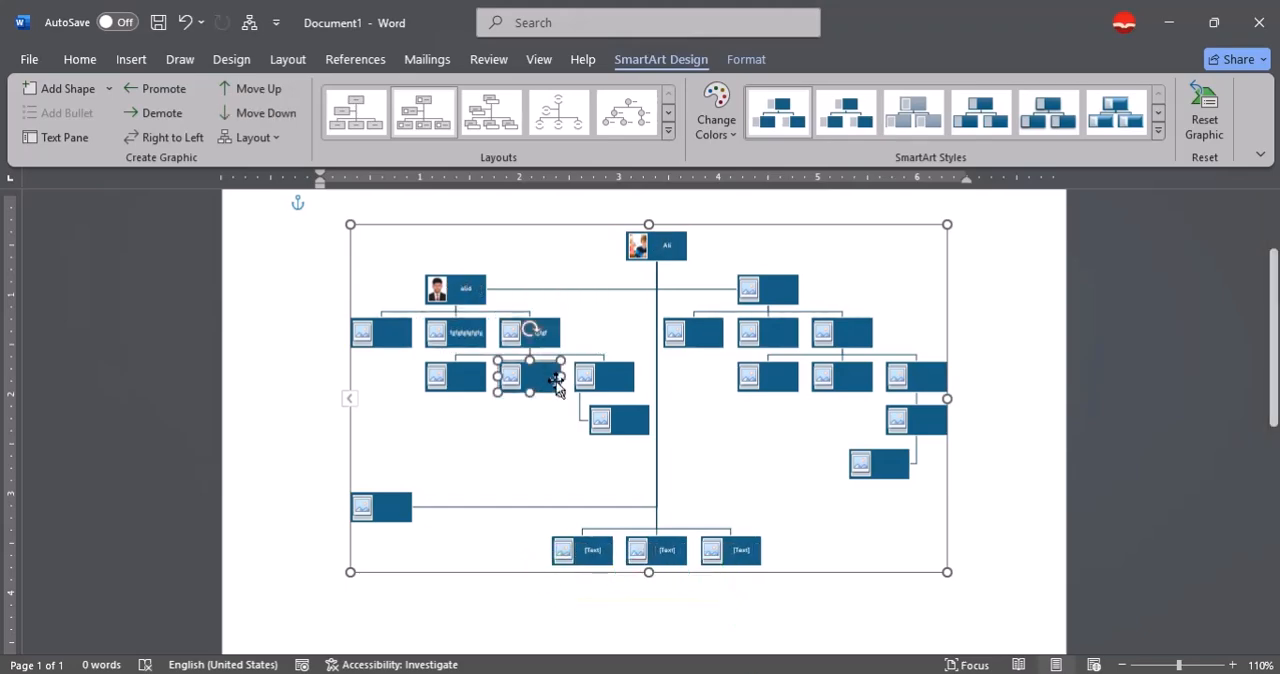
# Use the SmartArt text outline to add dfd to two fourth-level entries of the left branch and df to its lowest entry.
pyautogui.click(60, 138)
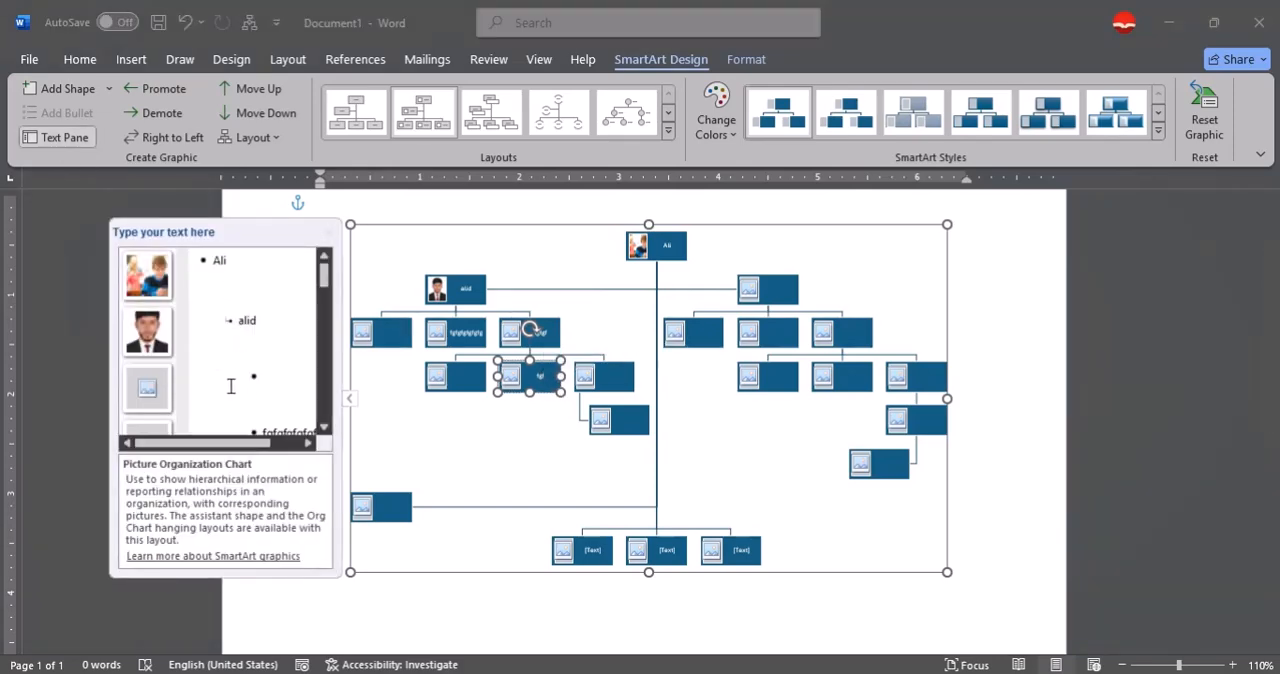
pyautogui.scroll(-3, 232, 388)
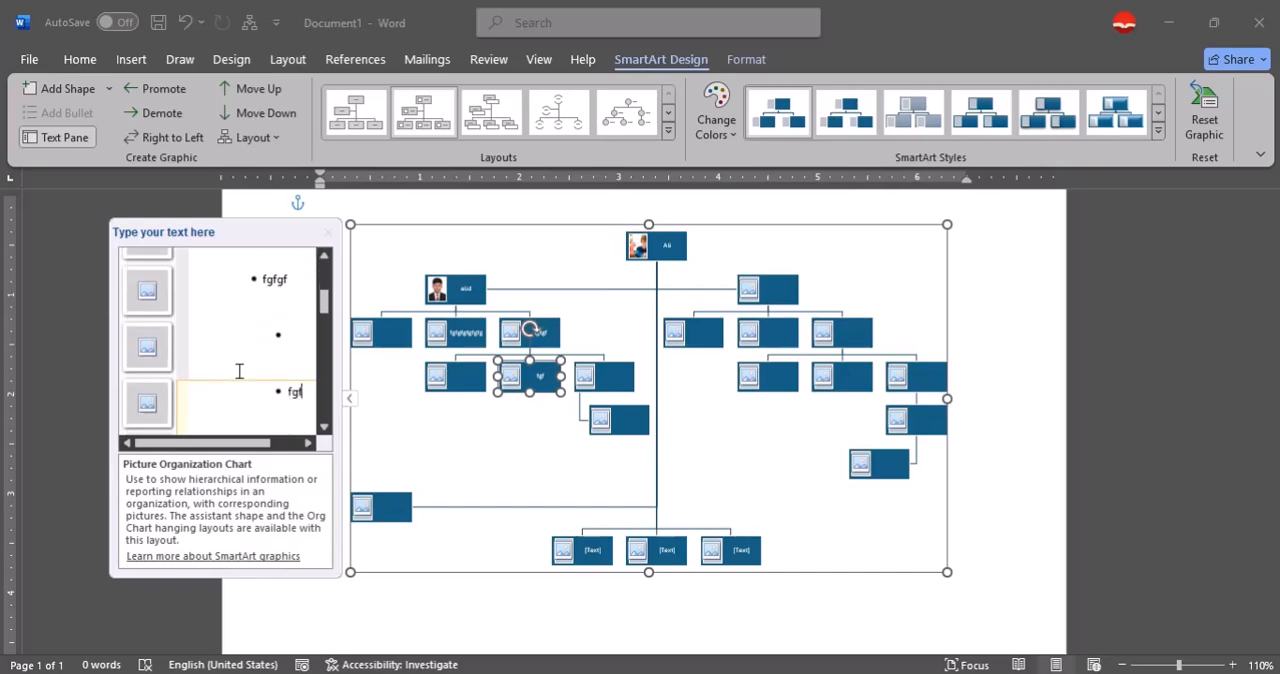
pyautogui.click(243, 348)
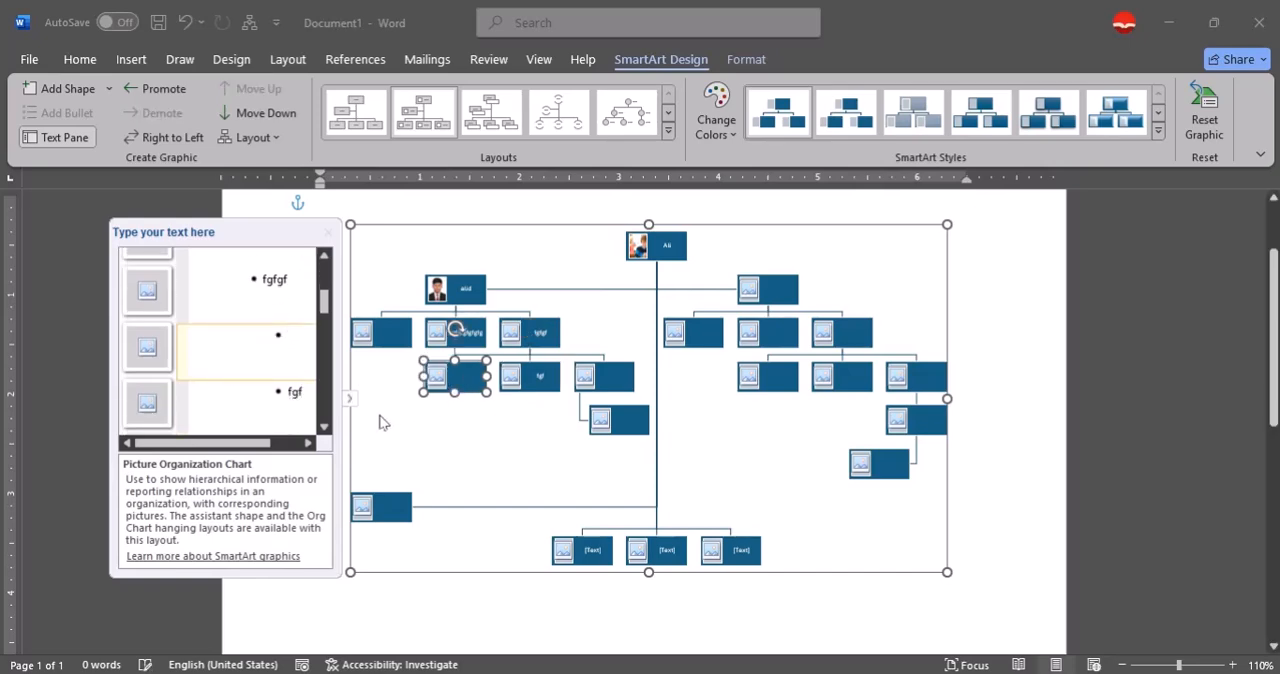
pyautogui.write('dfd')
pyautogui.click(283, 418)
pyautogui.write('dfd')
pyautogui.scroll(-1, 281, 410)
pyautogui.click(281, 407)
pyautogui.write('df')
# Fill the right branch's first five outline entries with df, d, df, df and dfd, and close the outline.
pyautogui.click(281, 411)
pyautogui.write('df')
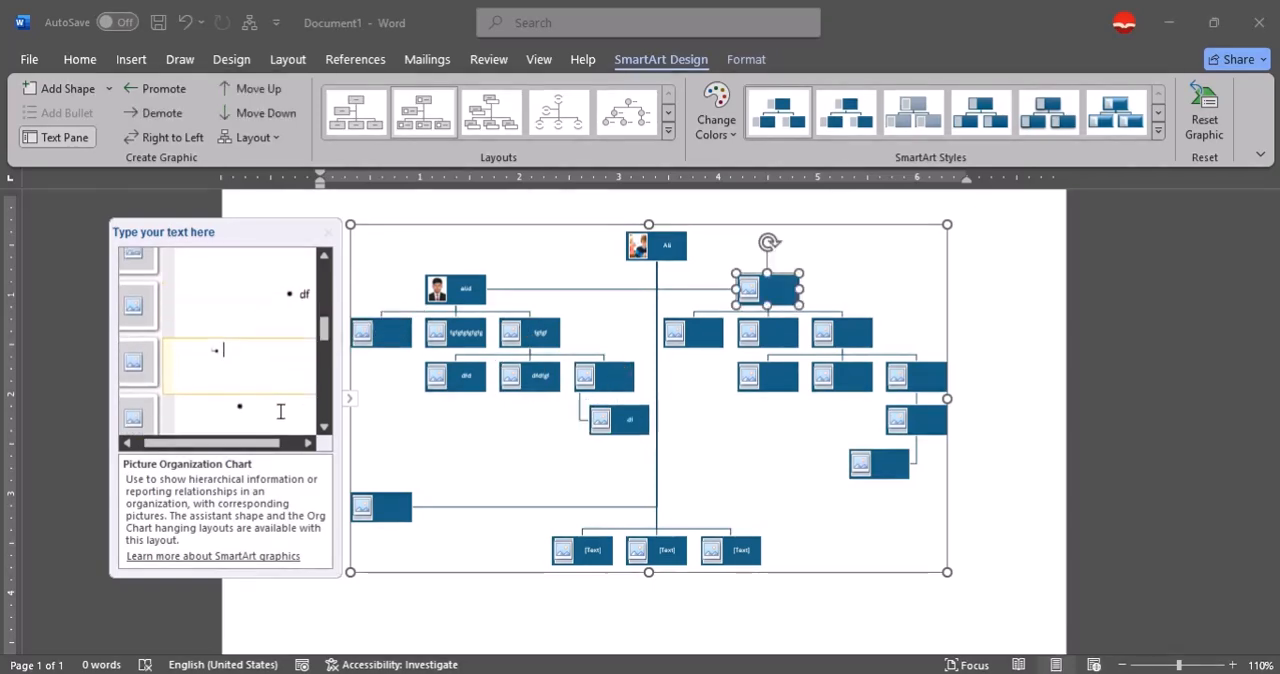
pyautogui.click(278, 408)
pyautogui.write('d')
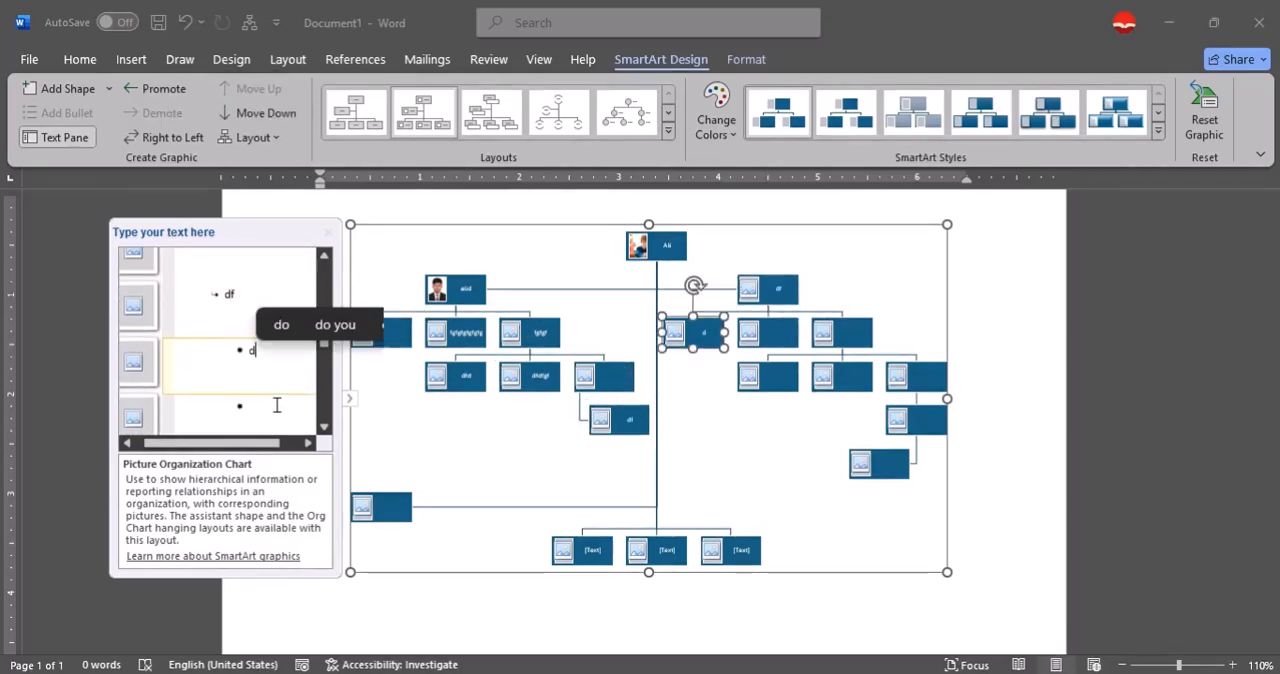
pyautogui.click(273, 403)
pyautogui.write('df')
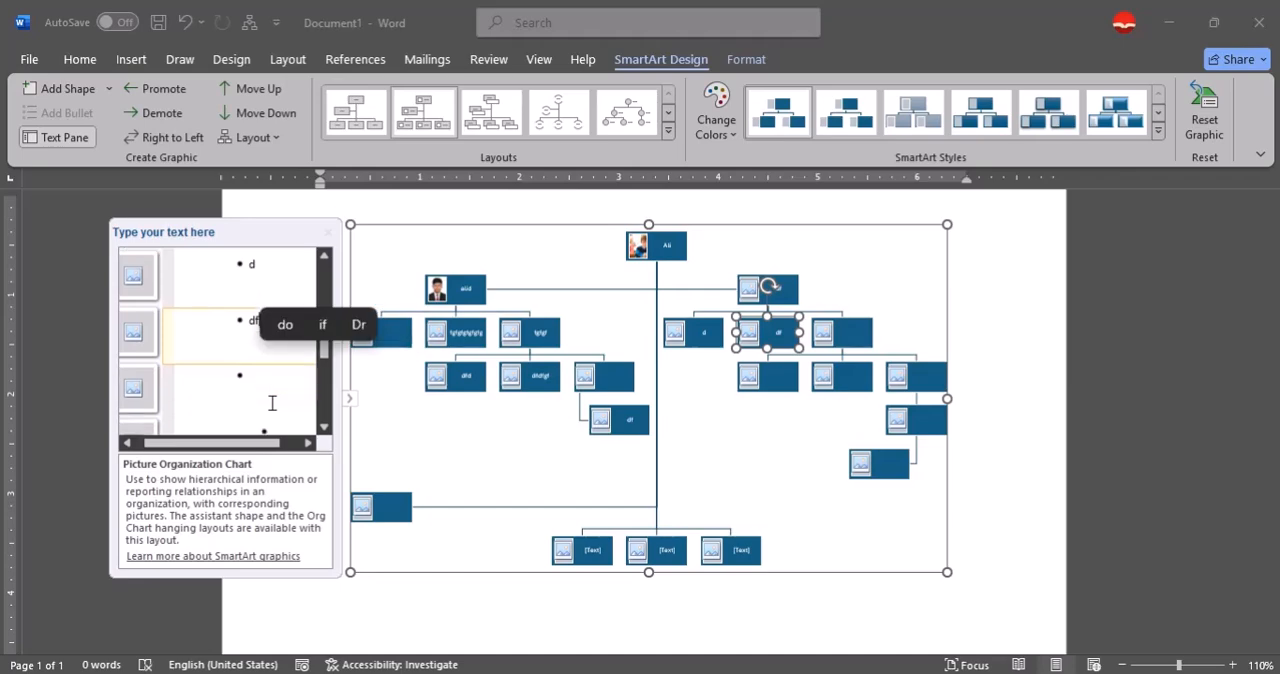
pyautogui.click(272, 403)
pyautogui.write('df')
pyautogui.press('Tab')
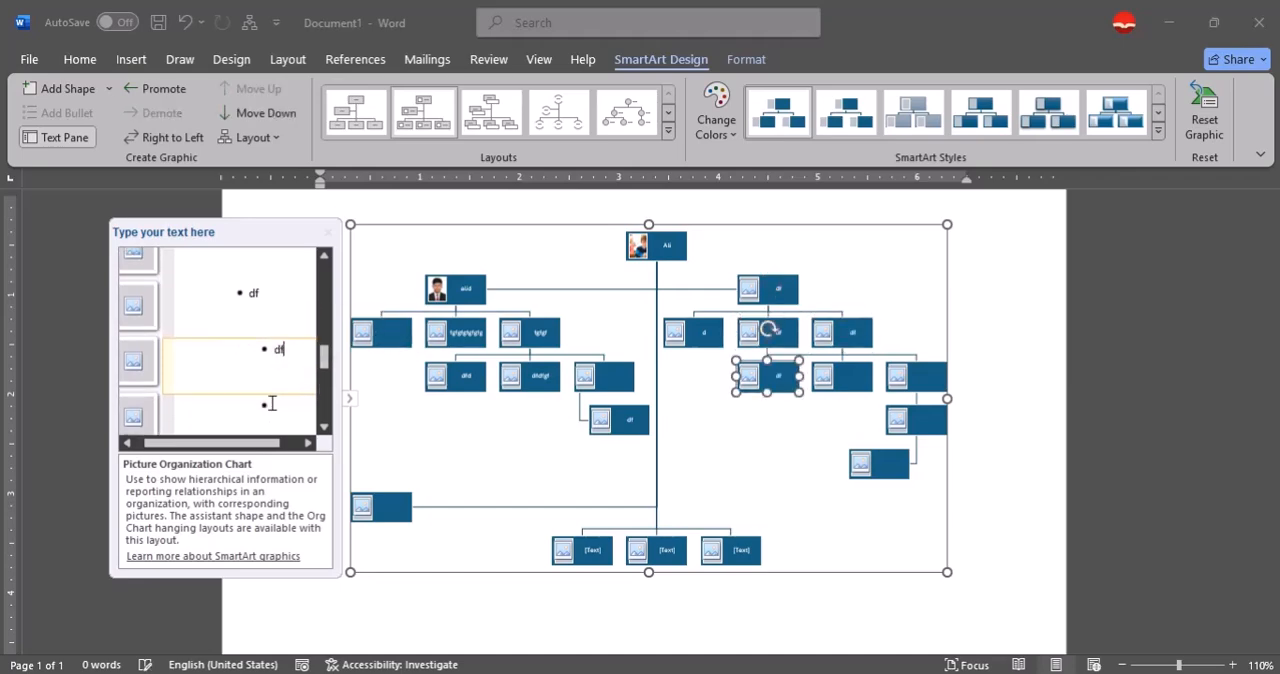
pyautogui.write('d')
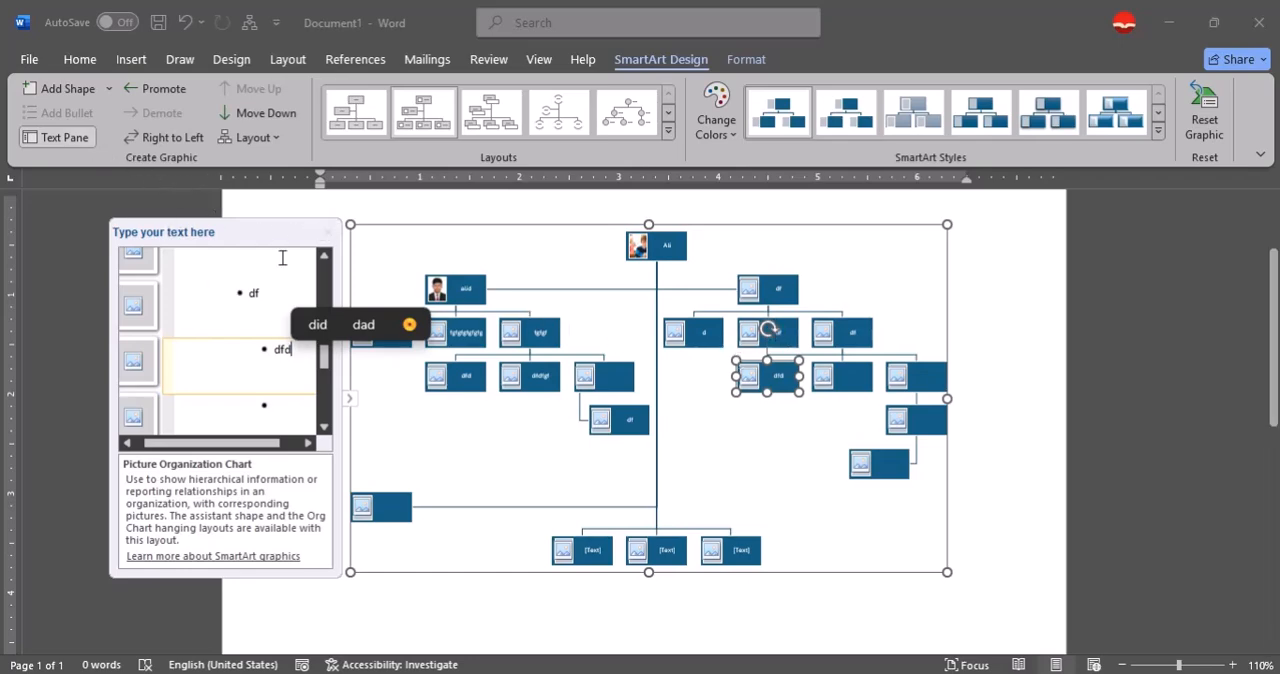
pyautogui.click(327, 231)
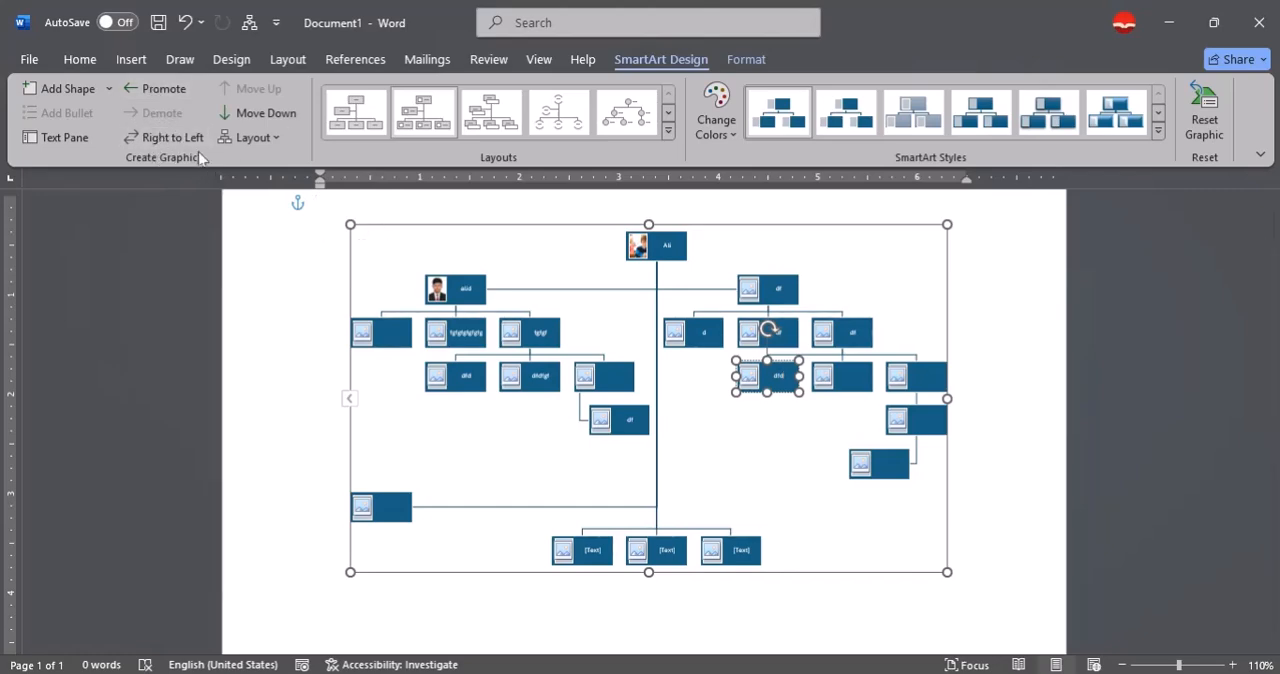
# Promote the second-level box with the suited man's picture to the top level of the chart.
pyautogui.click(471, 292)
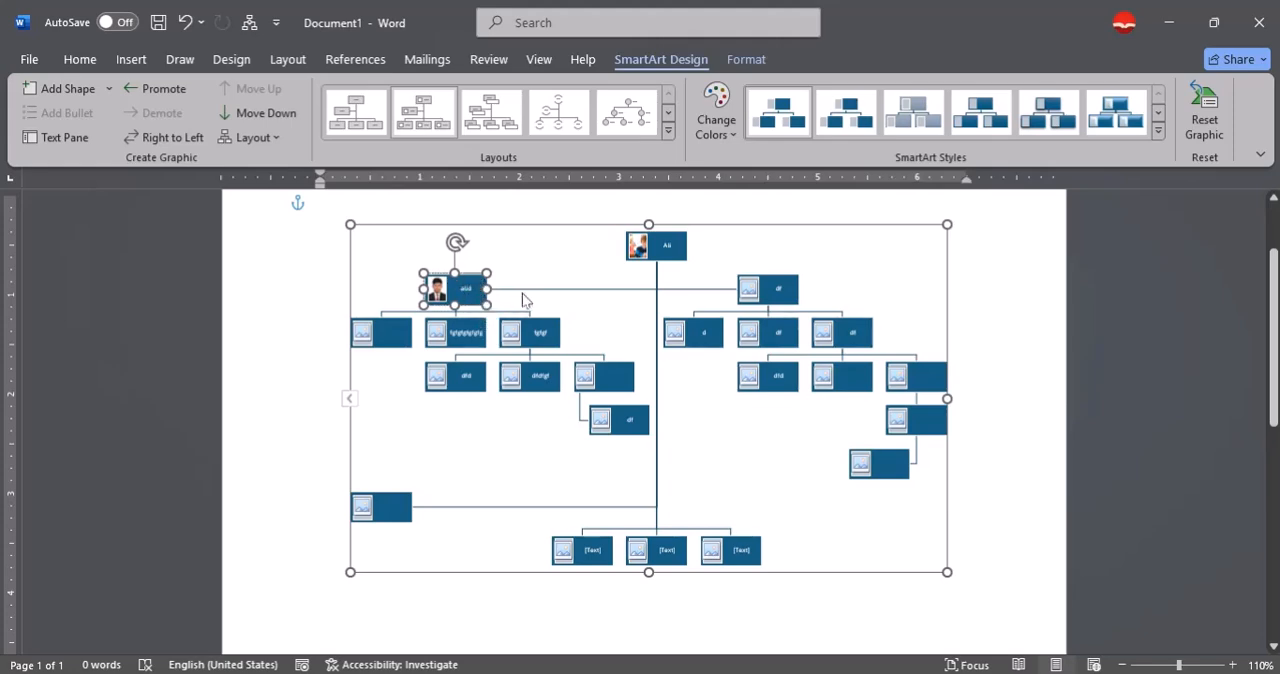
pyautogui.click(164, 96)
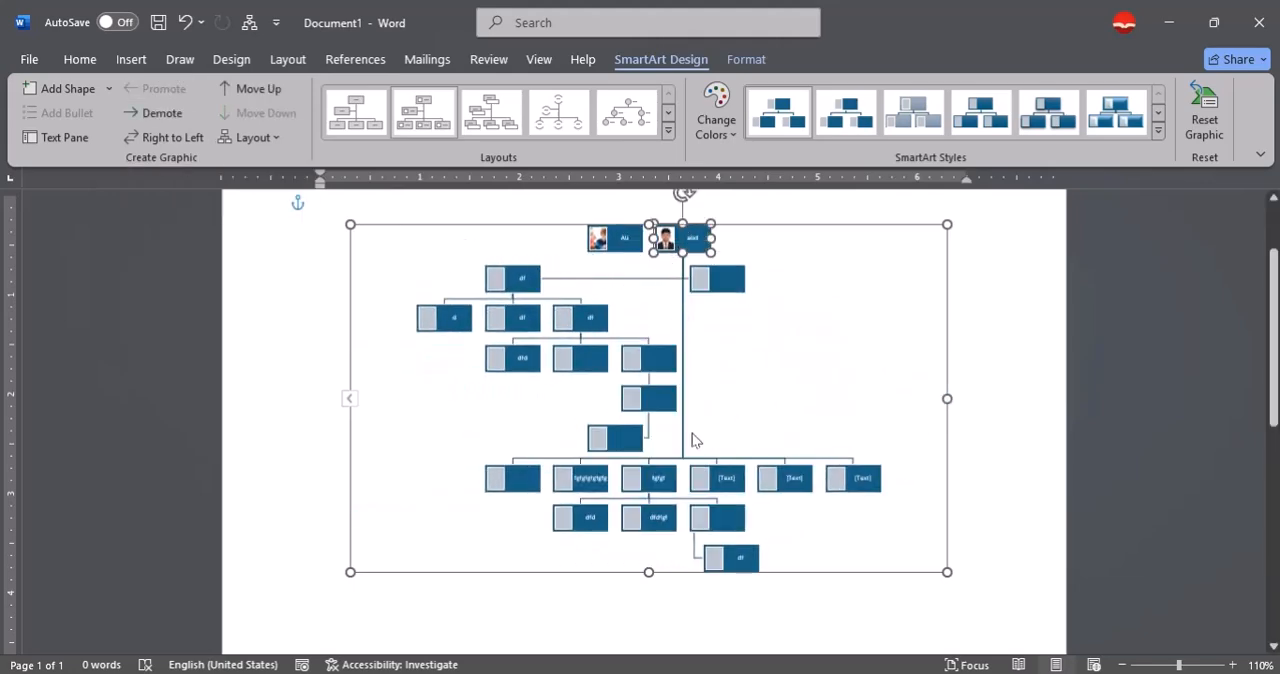
# Delete all boxes of the SmartArt organization chart and its remaining empty frame, leaving a blank page.
pyautogui.hotkey('ctrl', 'a')
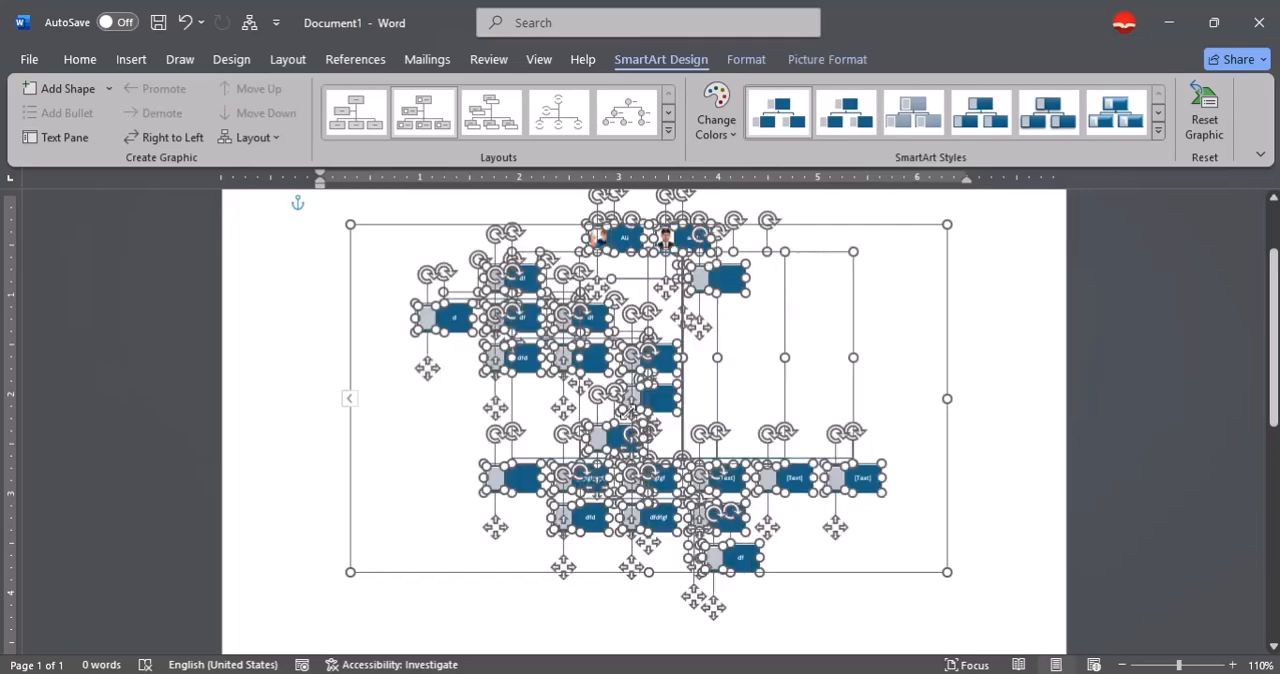
pyautogui.press('Delete')
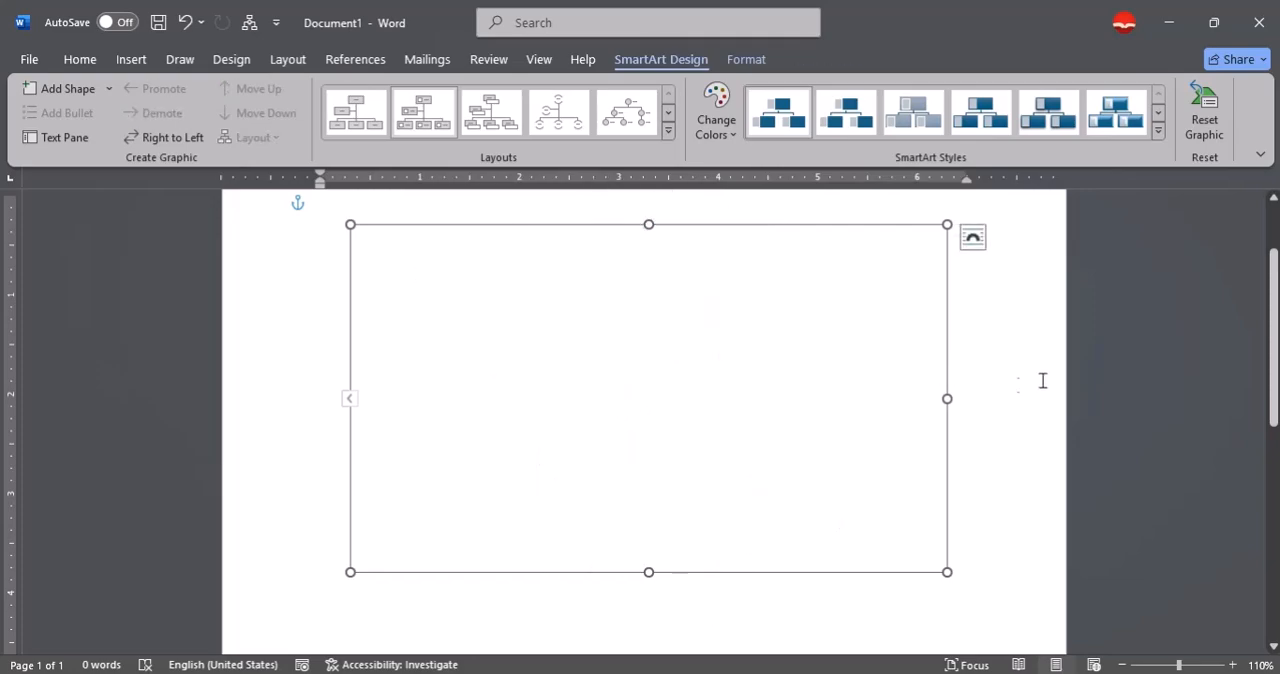
pyautogui.click(1043, 379)
pyautogui.hotkey('ctrl', 'a')
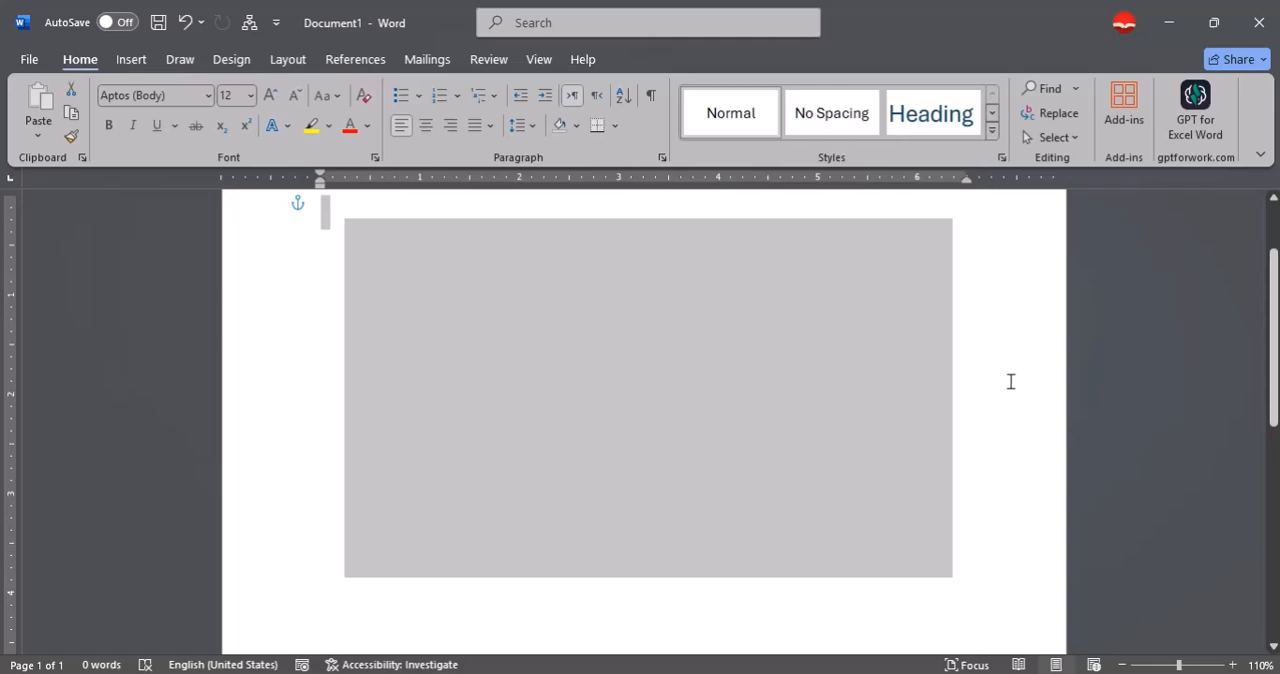
pyautogui.press('Delete')
# Insert a SmartArt graphic from the Hierarchy category, using the three-level layout of layered, offset boxes.
pyautogui.click(130, 60)
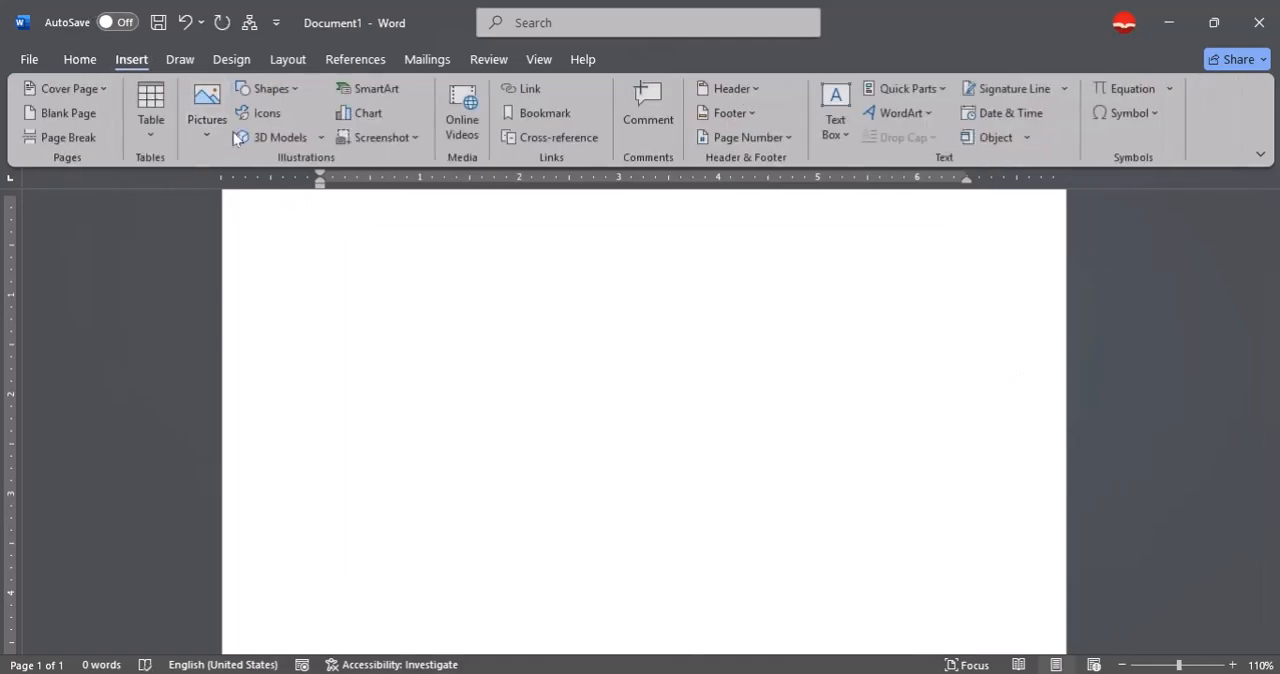
pyautogui.click(370, 89)
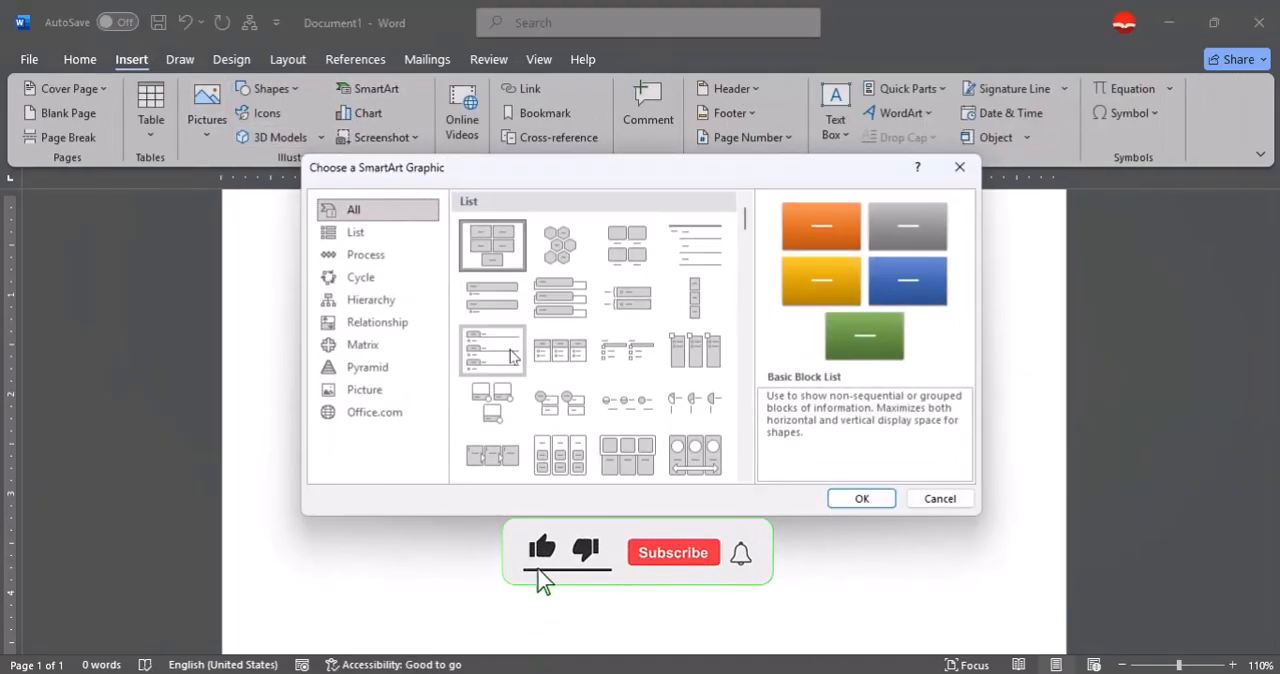
pyautogui.click(378, 276)
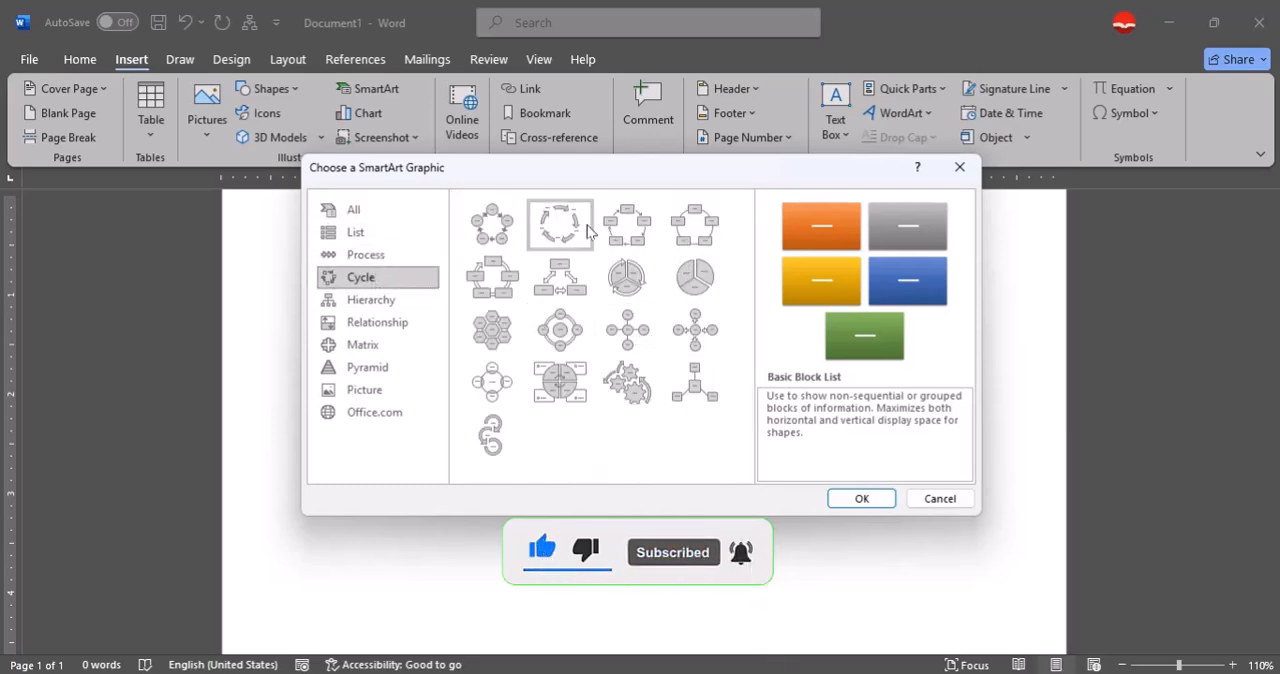
pyautogui.click(363, 253)
pyautogui.click(388, 318)
pyautogui.click(395, 299)
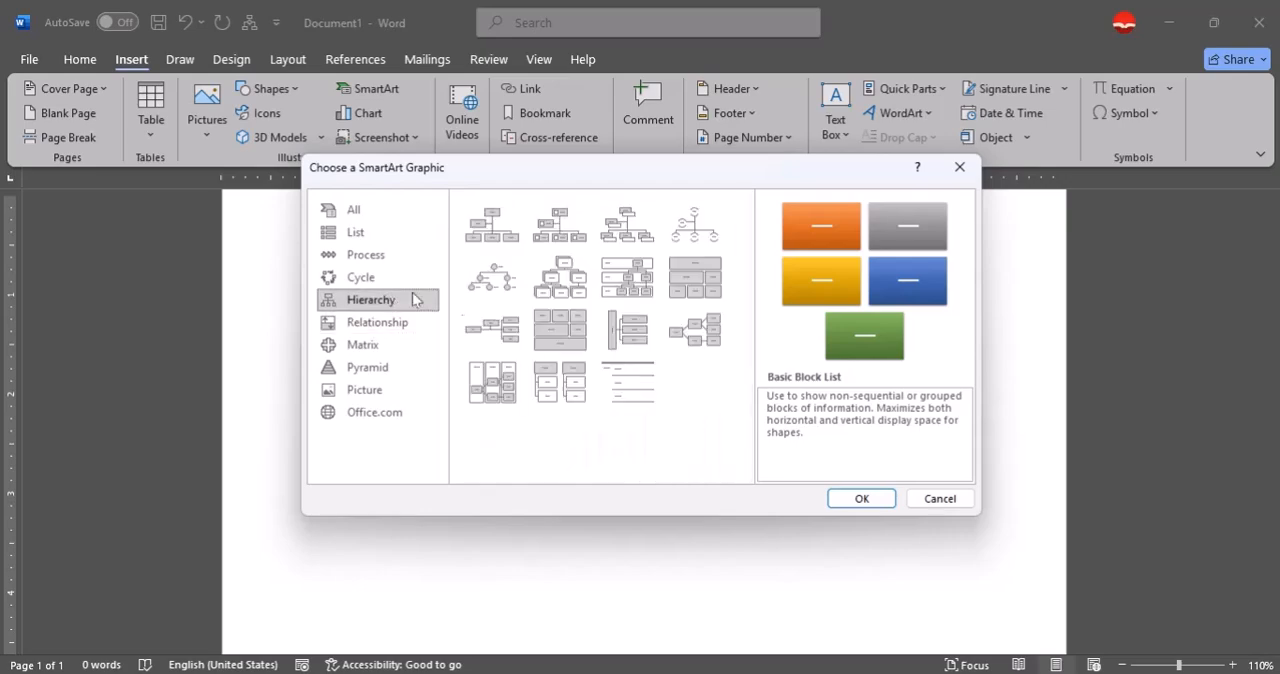
pyautogui.click(560, 276)
pyautogui.click(860, 498)
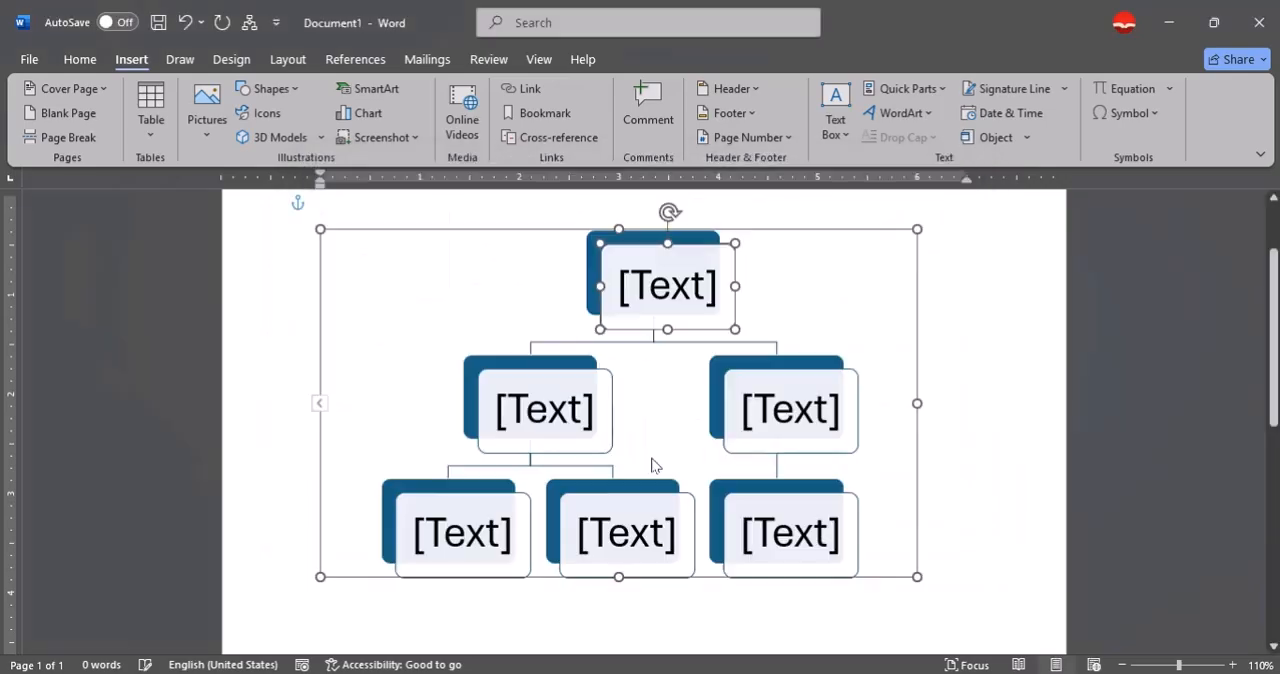
# Enter a person's first name in the top box of the hierarchy chart.
pyautogui.click(645, 290)
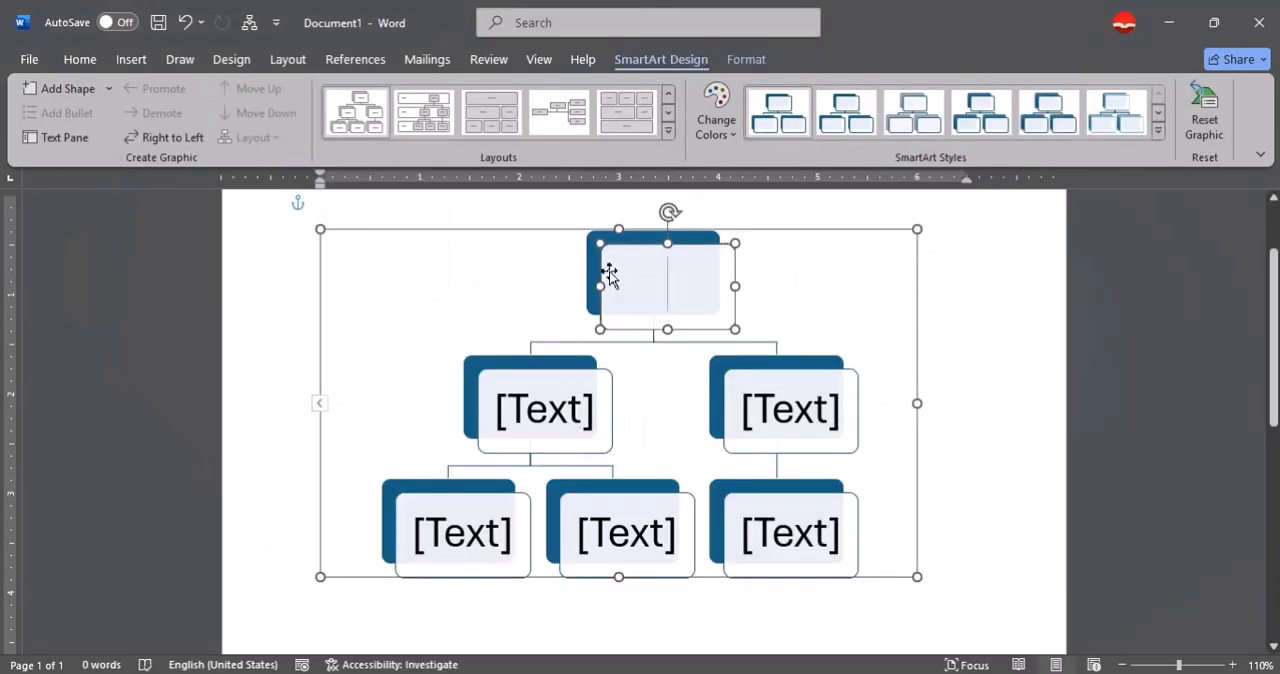
pyautogui.write('A')
pyautogui.press('BackSpace')
pyautogui.write('Wa')
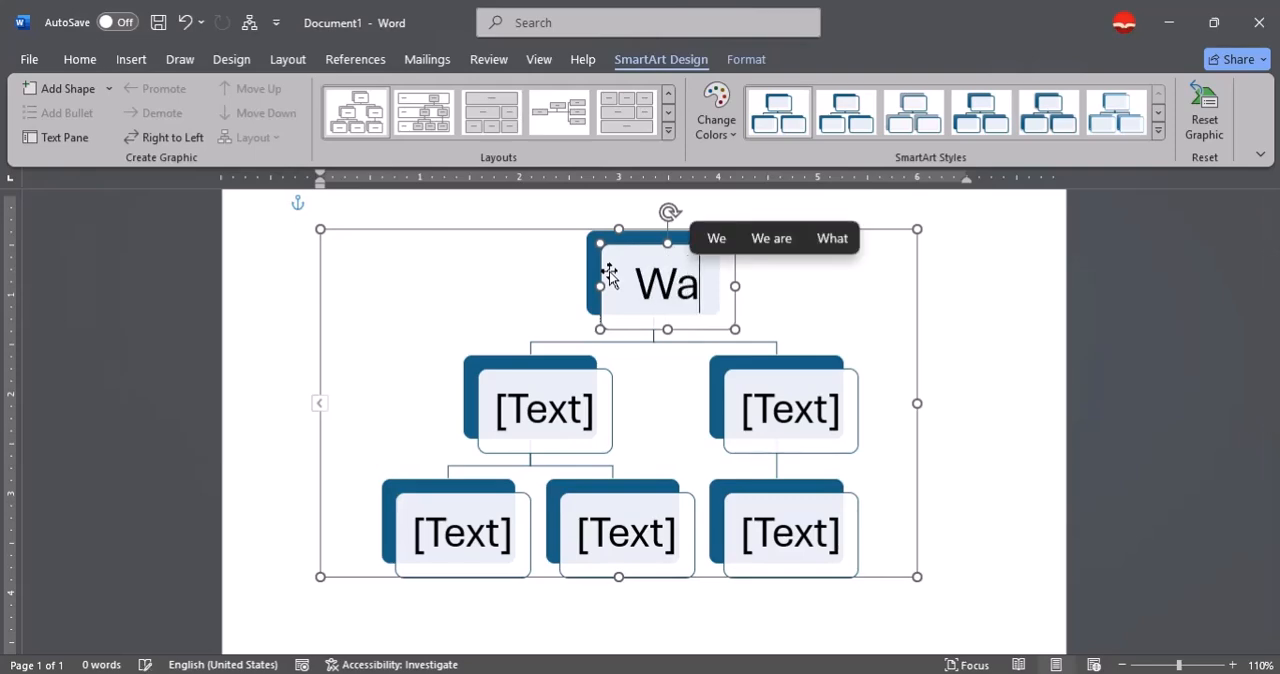
pyautogui.write('hed')
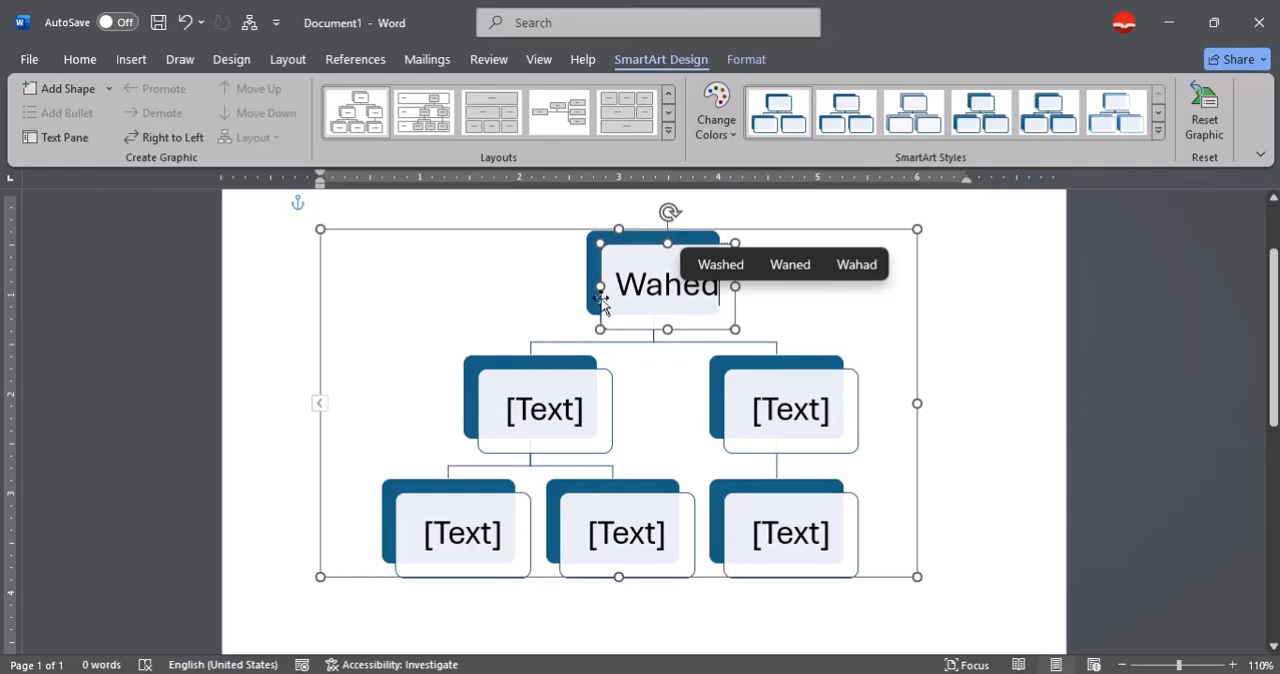
# Enter a different first name in each of the two second-level boxes of the hierarchy chart.
pyautogui.click(561, 418)
pyautogui.write('Saleem')
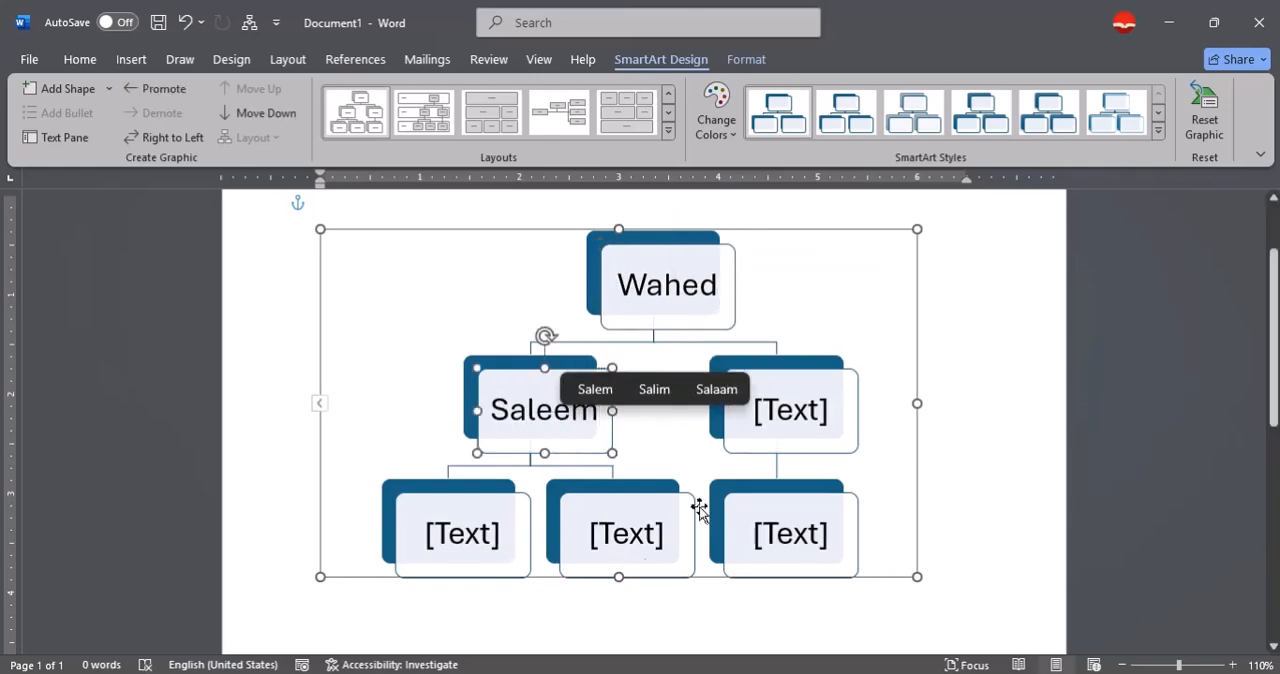
pyautogui.click(801, 409)
pyautogui.write('Sa')
pyautogui.write(',a')
pyautogui.press('BackSpace')
pyautogui.press('BackSpace')
pyautogui.write('m')
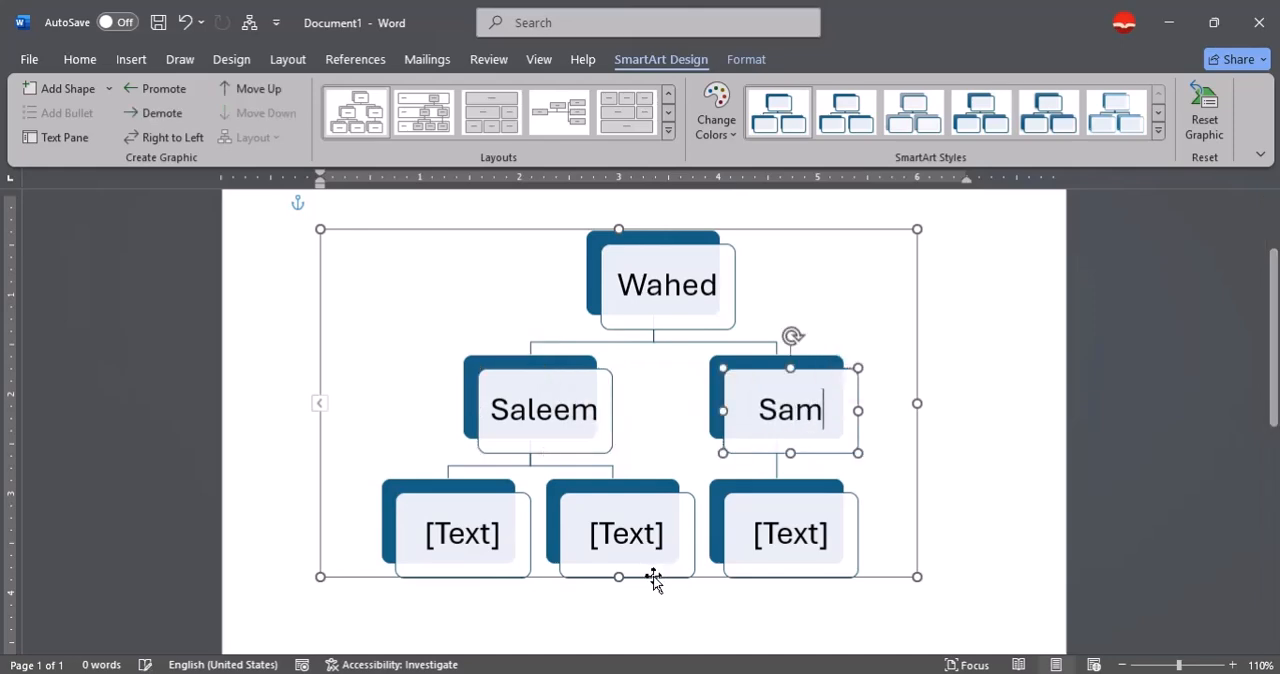
pyautogui.write('ad')
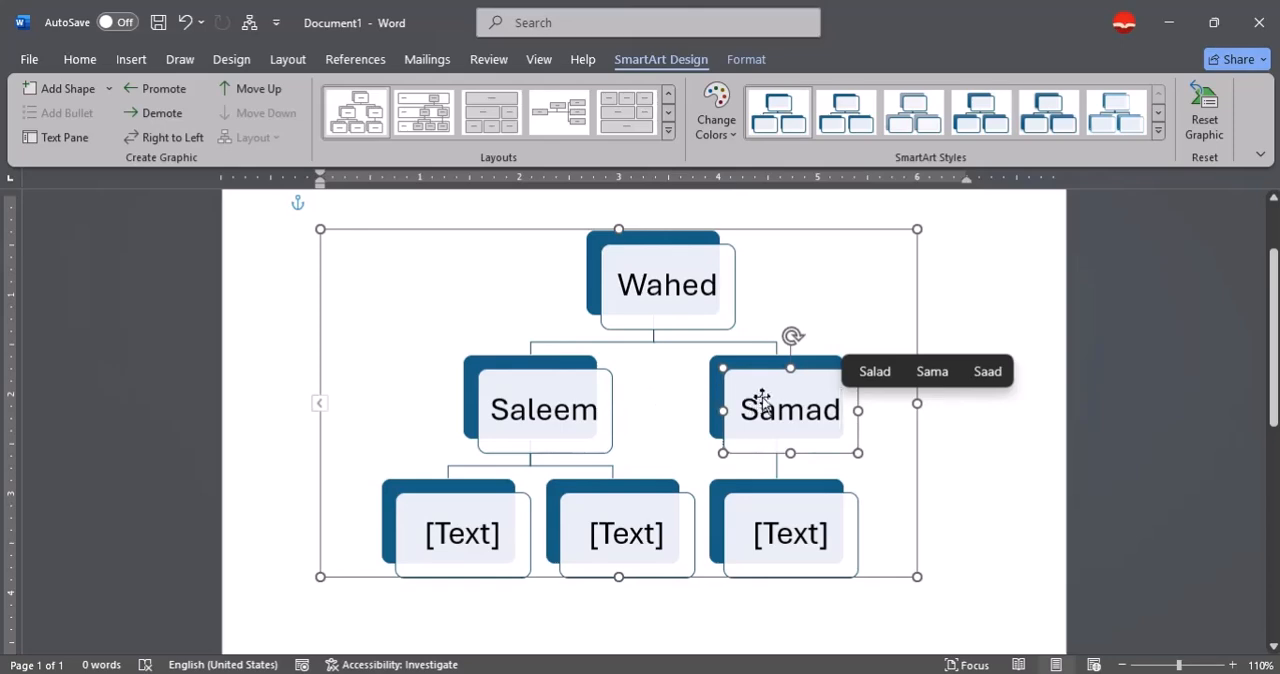
# Promote the left second-level box to the top level, and move the original top box behind it as its subordinate.
pyautogui.click(557, 405)
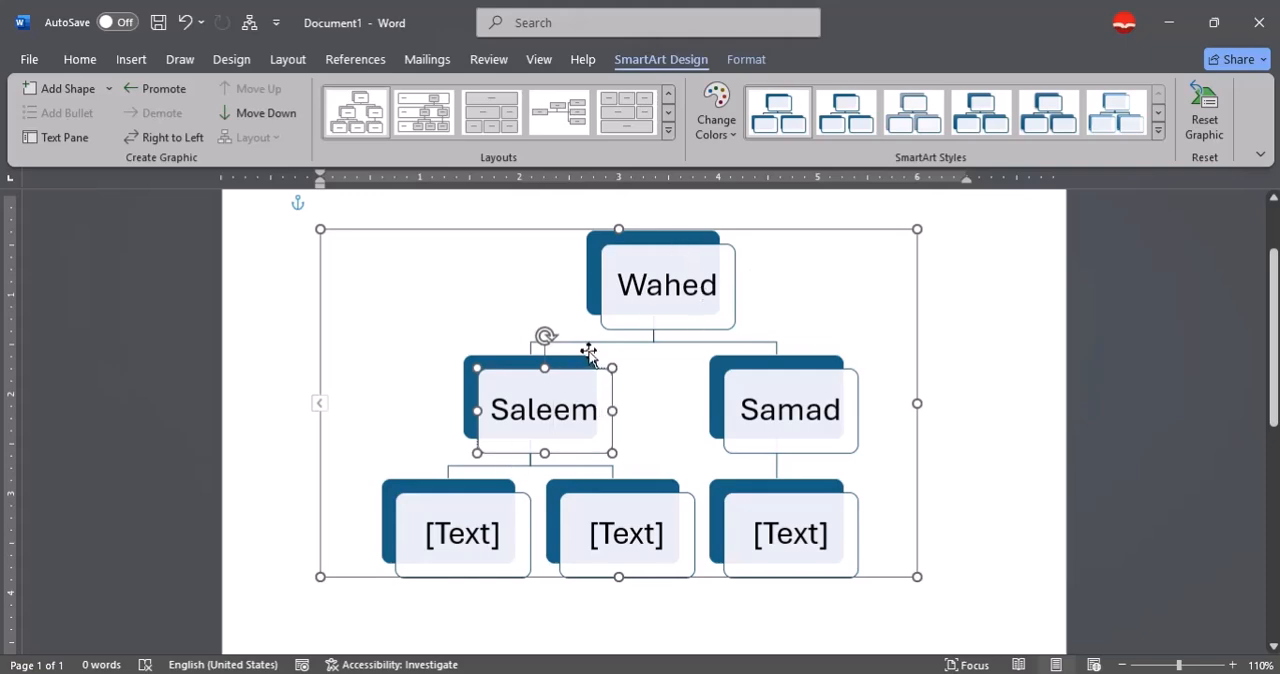
pyautogui.click(155, 88)
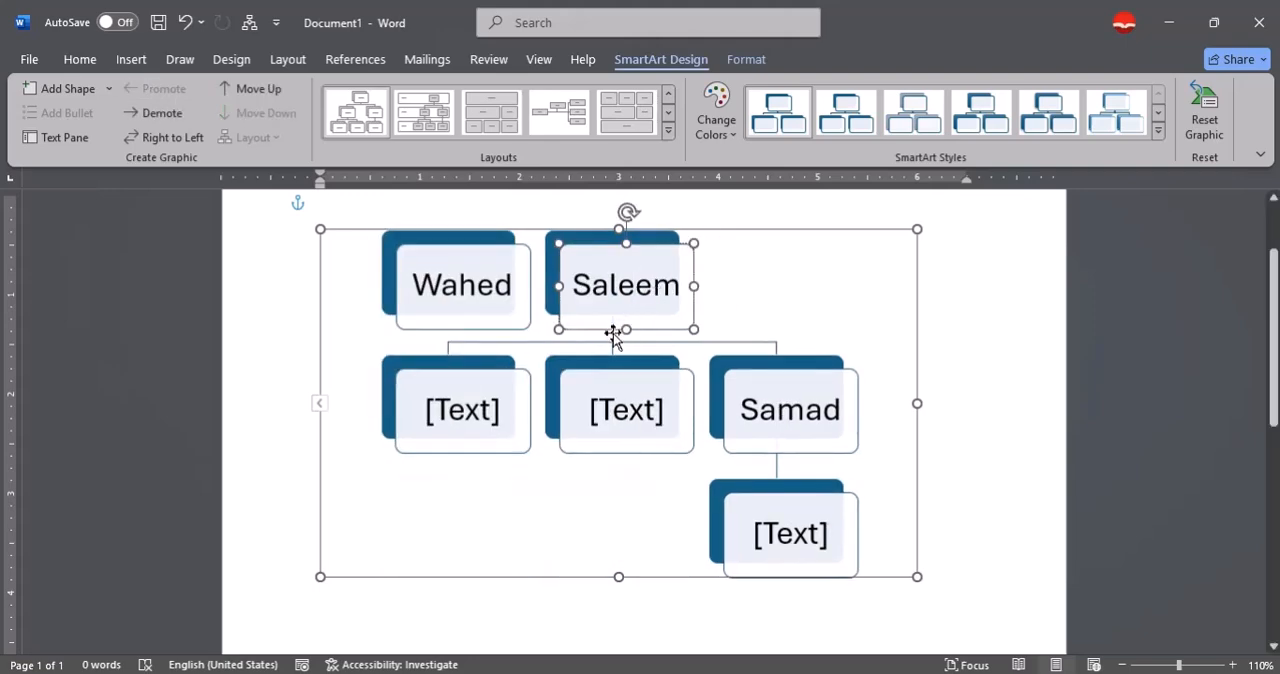
pyautogui.click(485, 287)
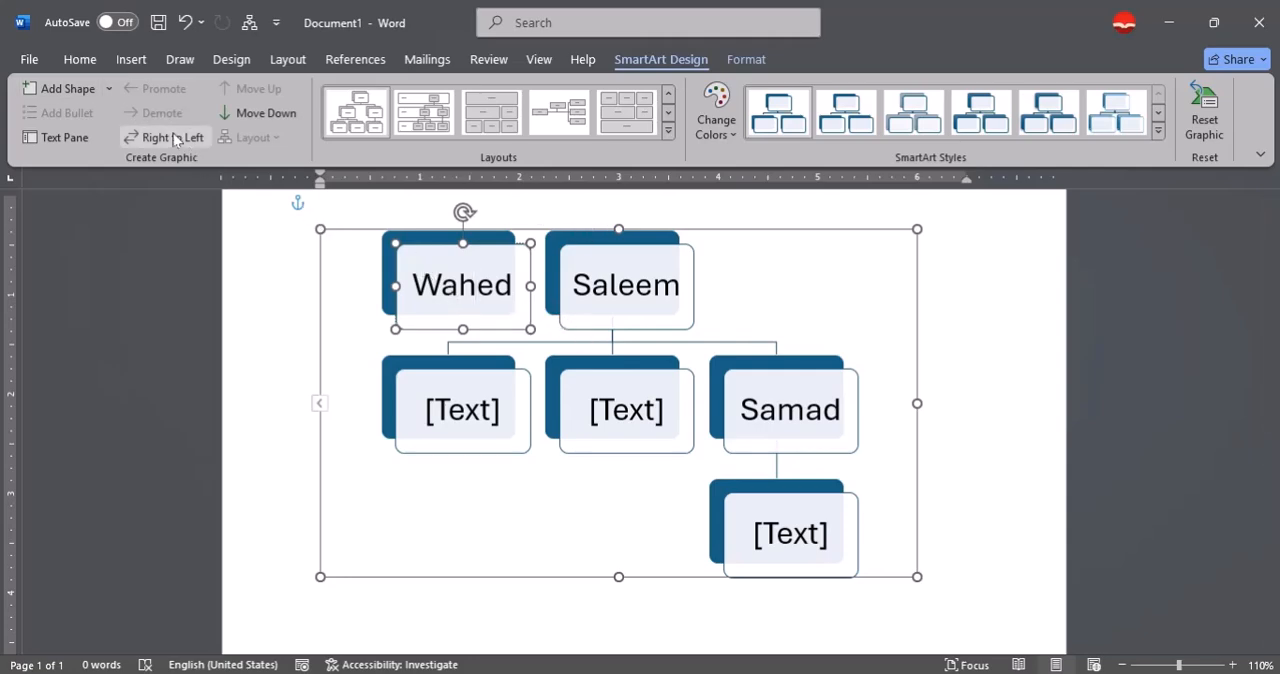
pyautogui.click(256, 110)
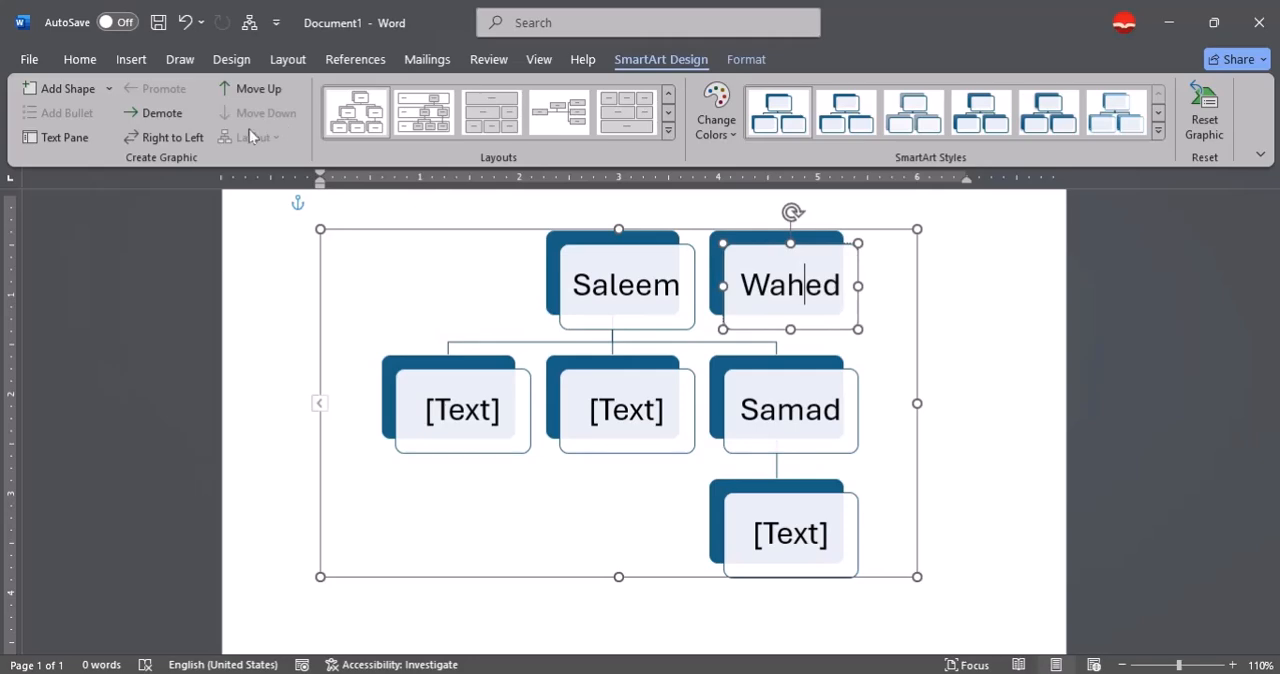
pyautogui.click(158, 112)
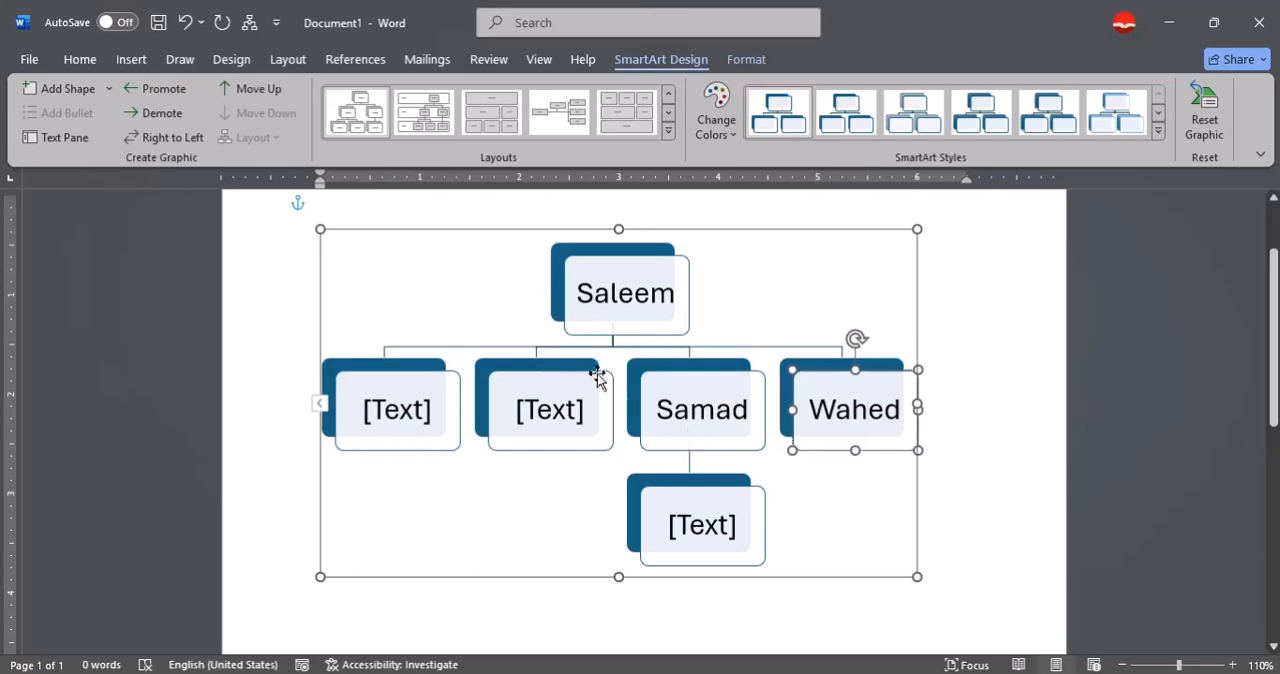
# Try the half-circle organization chart layout, and switch the chart to the layout with circular picture placeholders.
pyautogui.scroll(-2, 294, 277)
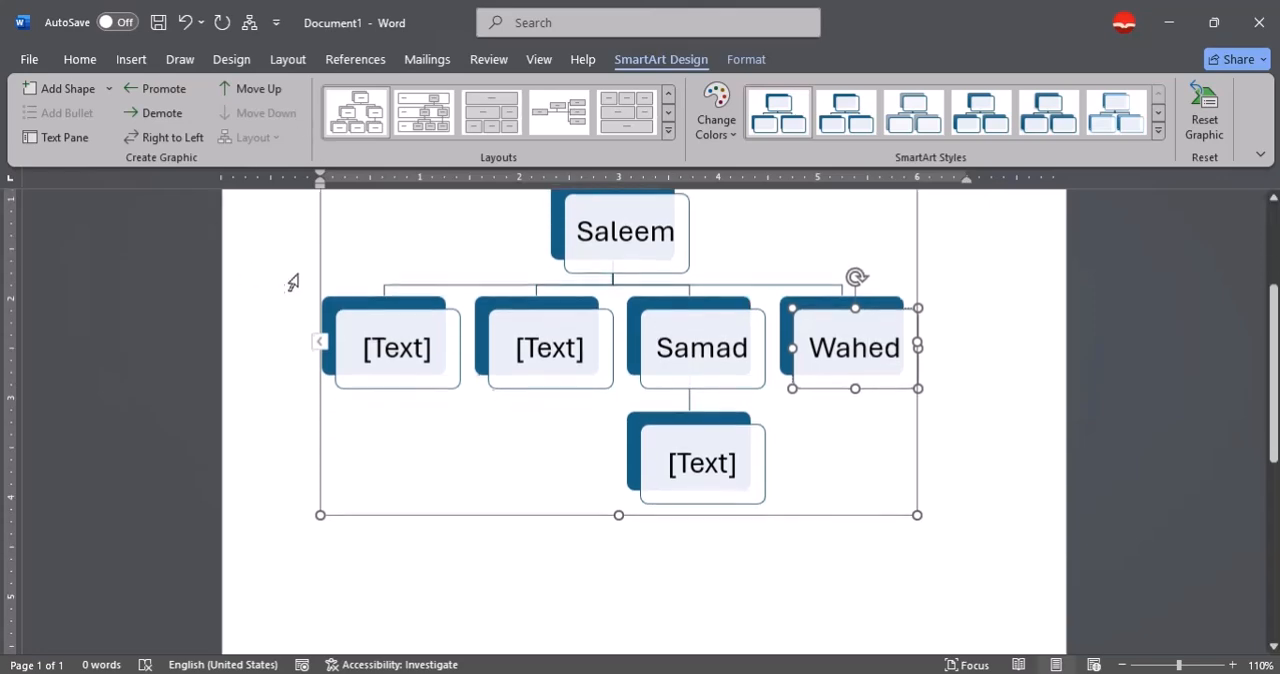
pyautogui.click(667, 130)
pyautogui.click(558, 112)
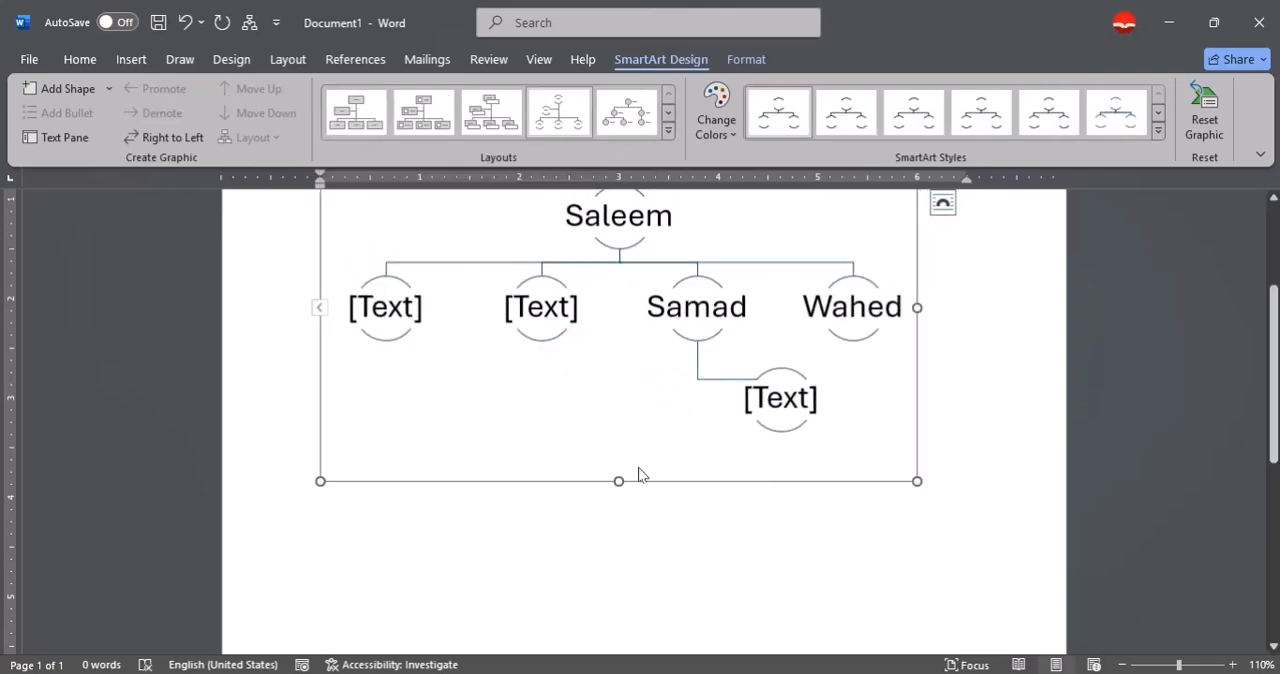
pyautogui.scroll(2, 640, 457)
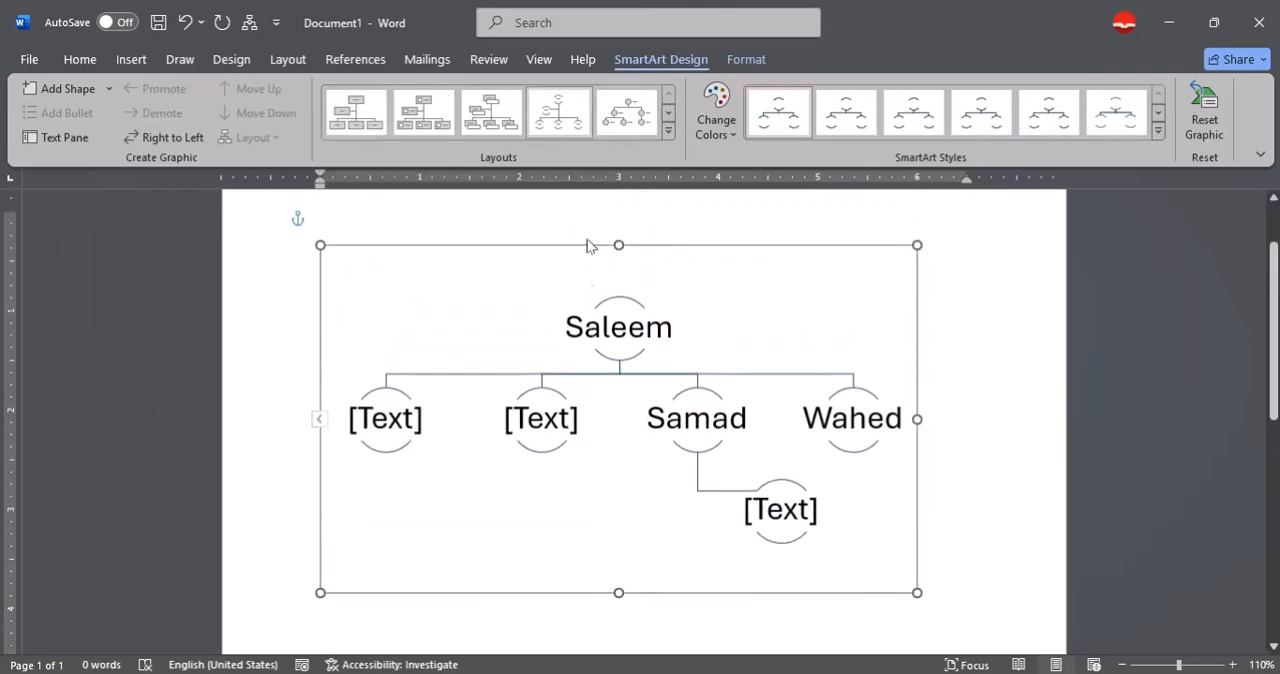
pyautogui.click(628, 125)
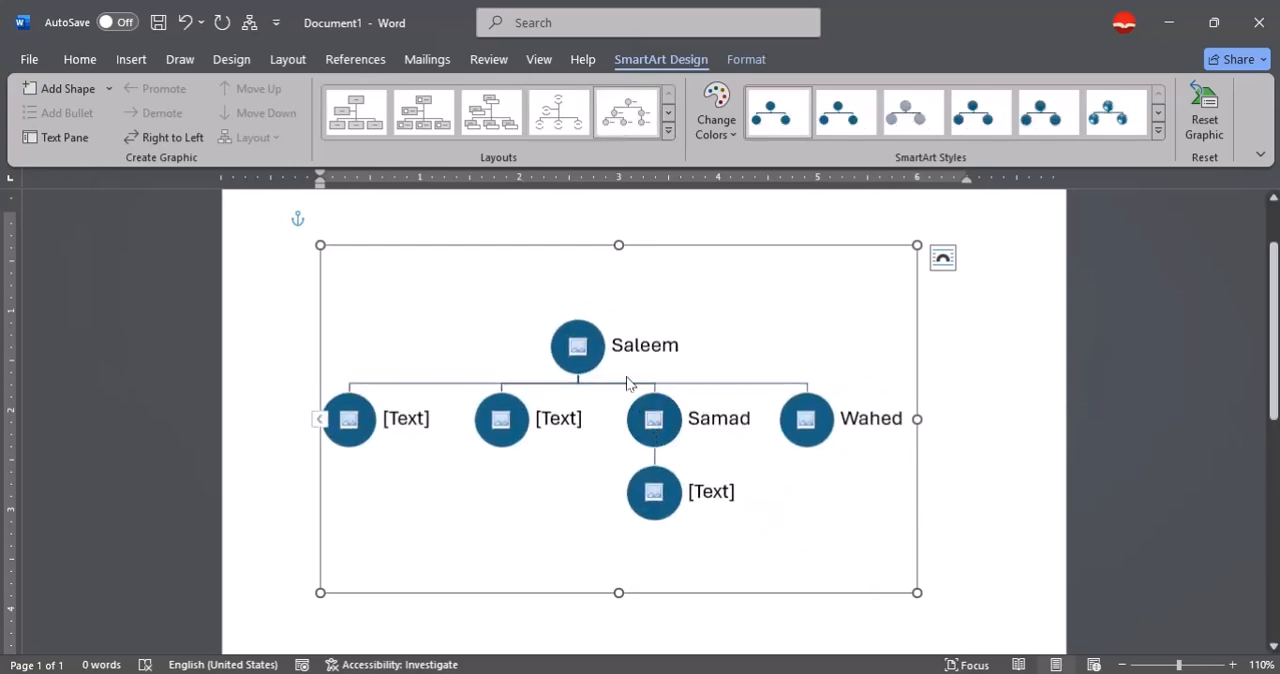
# Delete the whole hierarchy chart from the page.
pyautogui.hotkey('ctrl', 'a')
pyautogui.press('Delete')
pyautogui.click(966, 354)
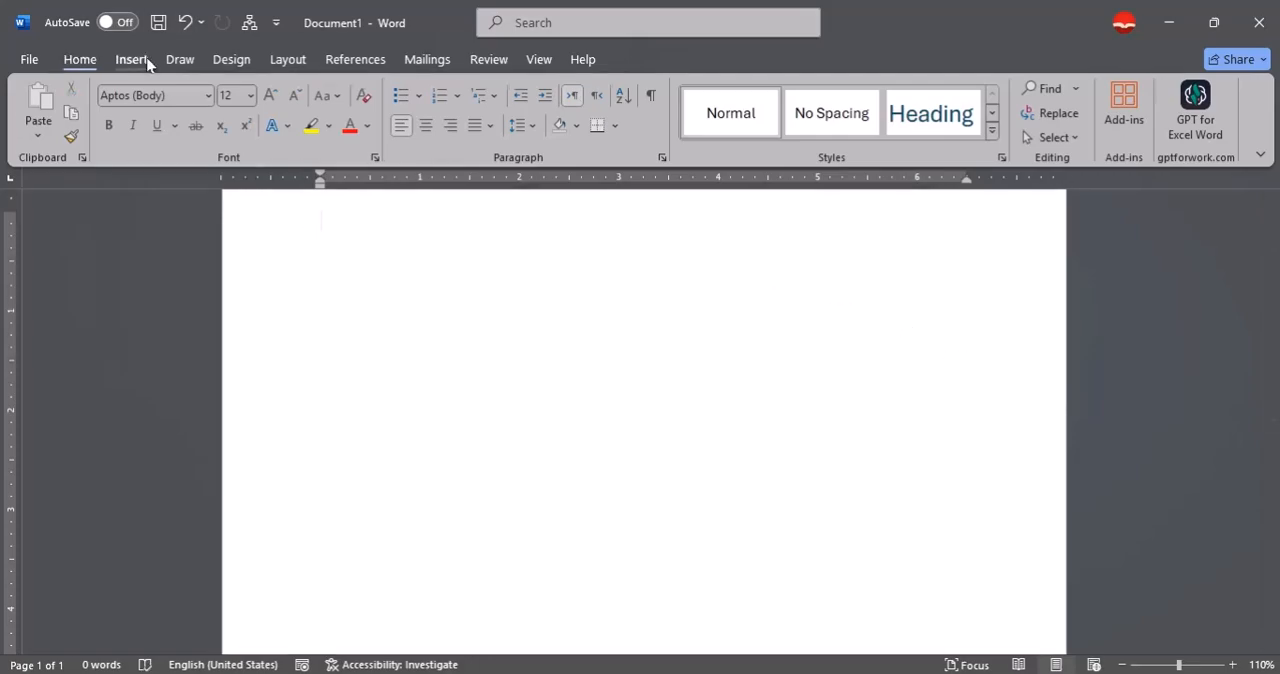
# Insert a Block Cycle SmartArt graphic on the blank page.
pyautogui.click(134, 58)
pyautogui.click(378, 88)
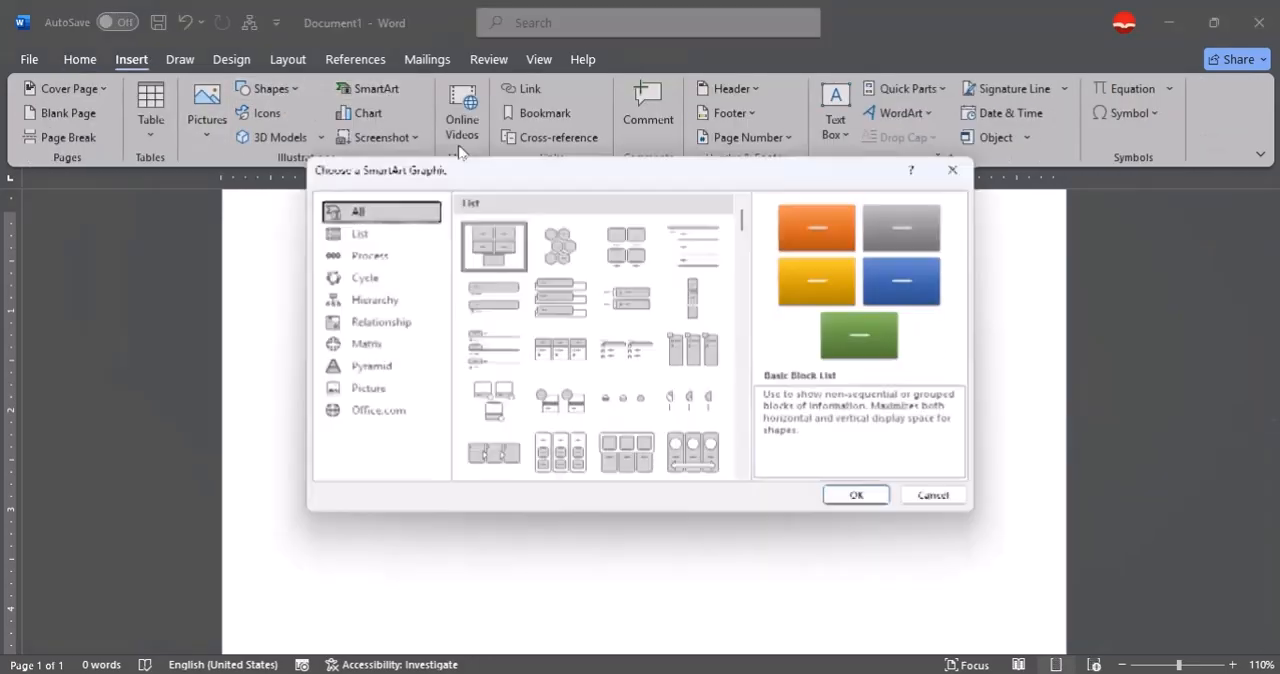
pyautogui.scroll(-10, 553, 352)
pyautogui.scroll(-4, 560, 345)
pyautogui.scroll(-3, 572, 334)
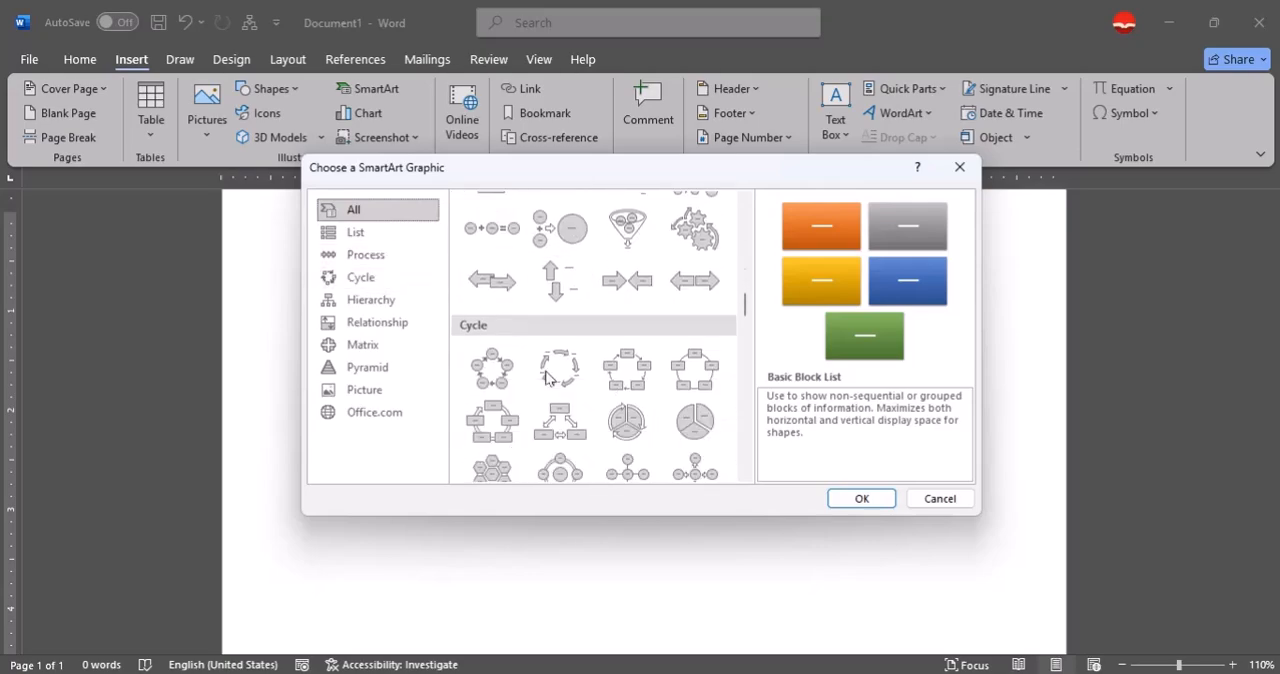
pyautogui.click(634, 283)
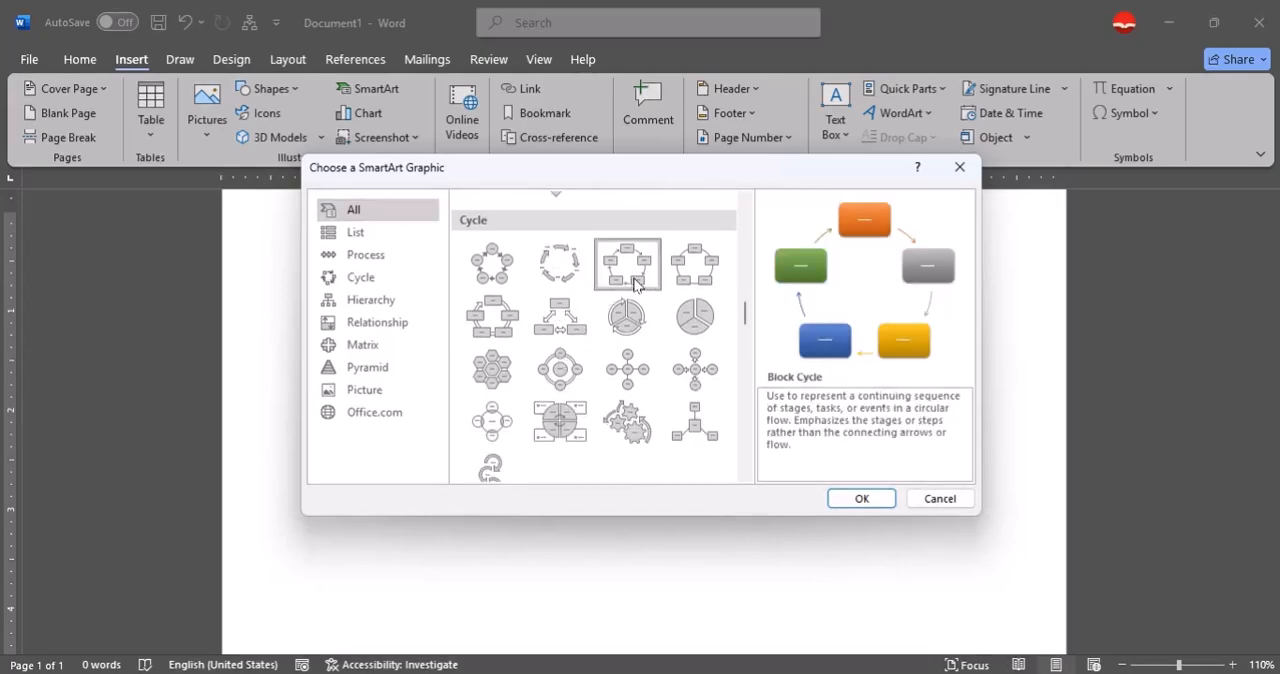
pyautogui.click(860, 499)
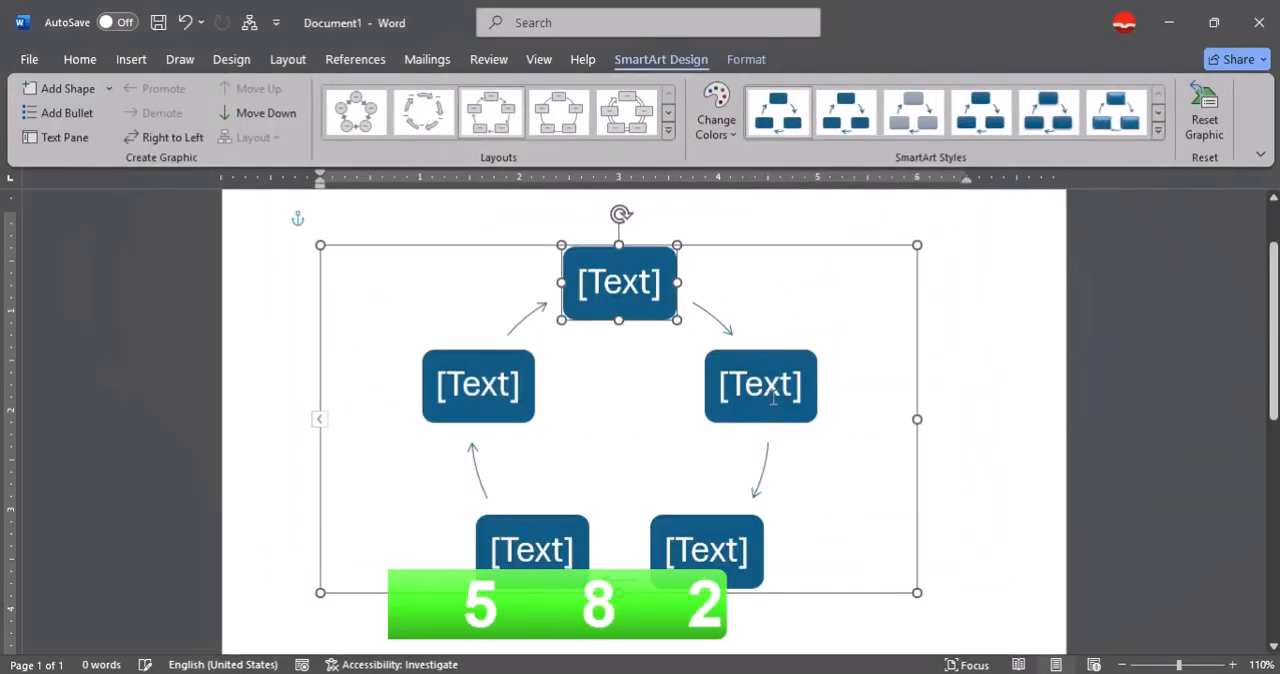
# Enter a first name in the upper-right box and another in the upper-left box of the block cycle.
pyautogui.click(792, 368)
pyautogui.write('Z')
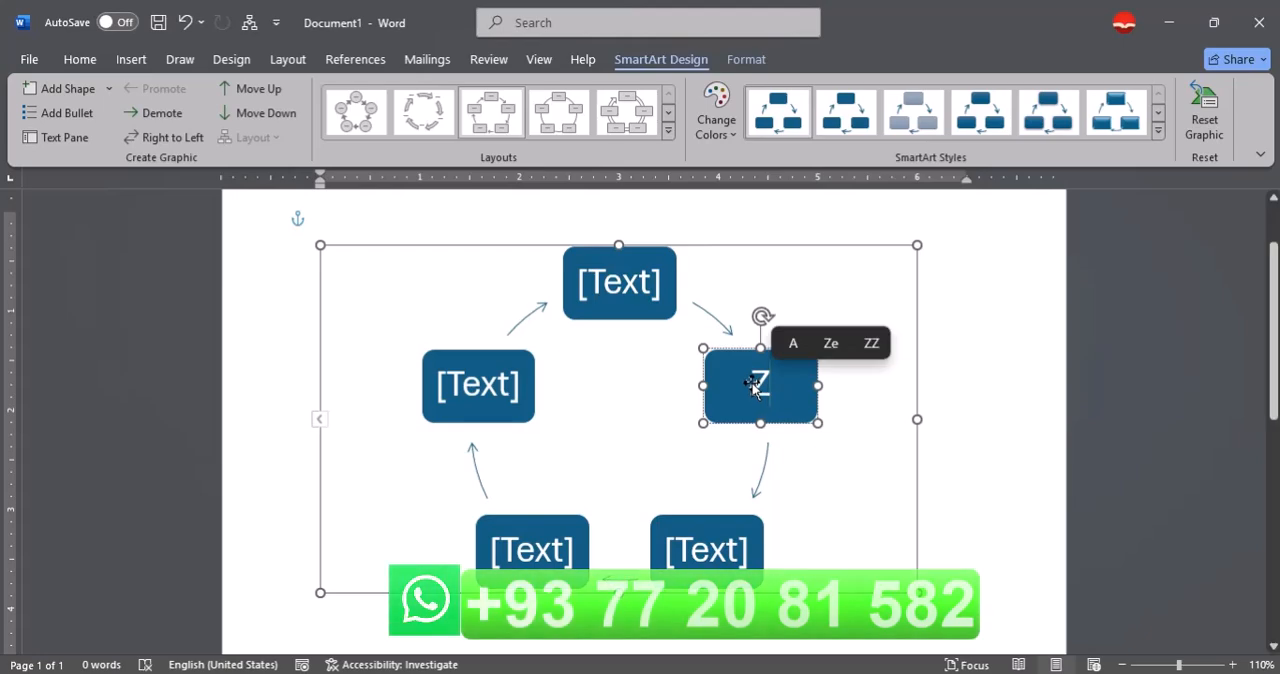
pyautogui.write('ahed')
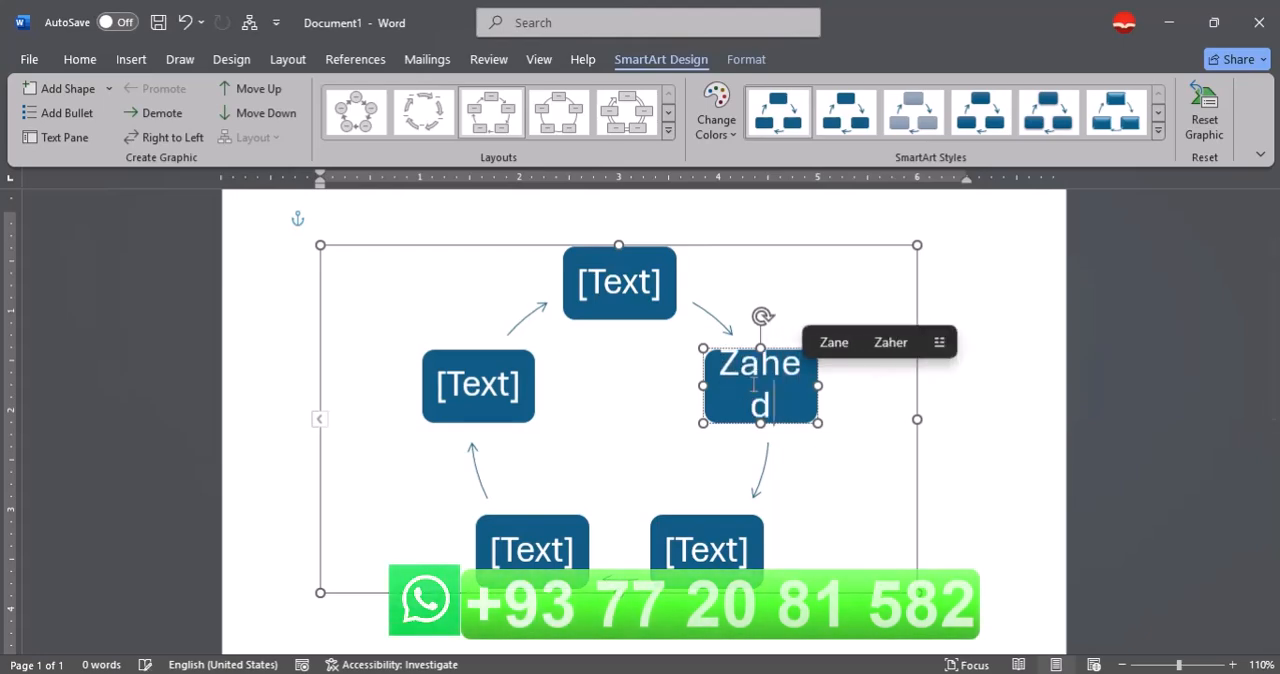
pyautogui.click(500, 390)
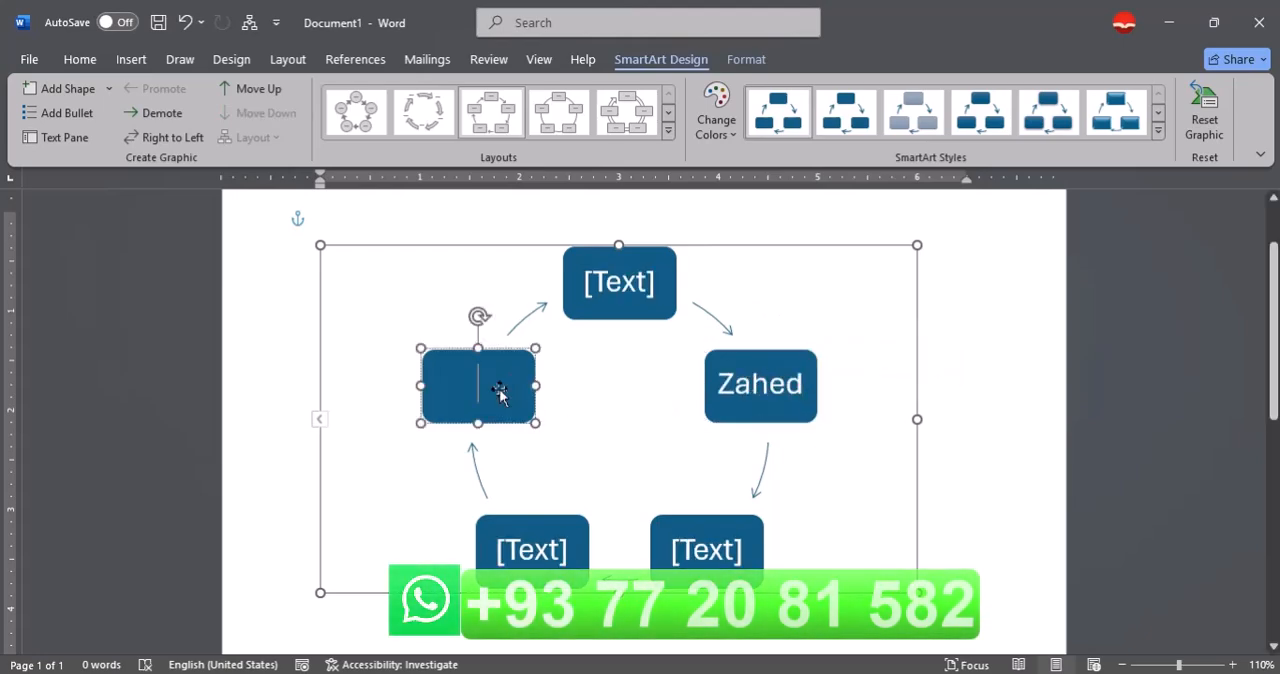
pyautogui.write('Said')
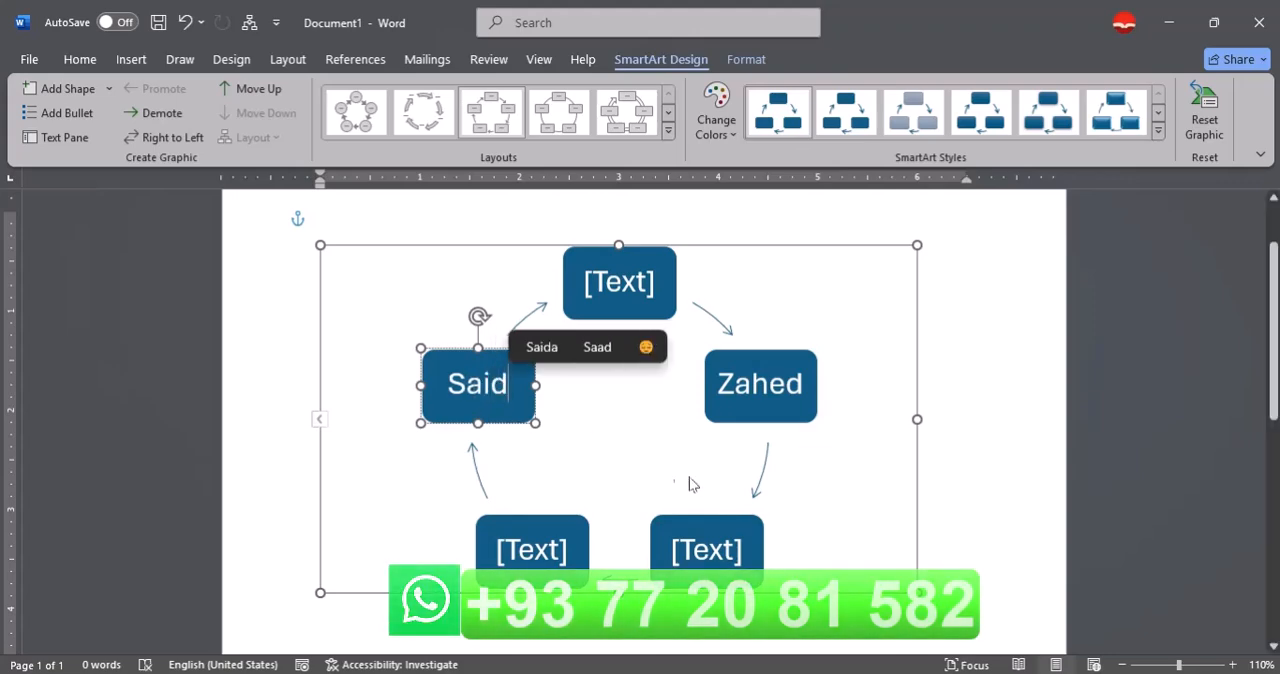
# Switch the block cycle's direction to right to left and back to left to right.
pyautogui.click(755, 418)
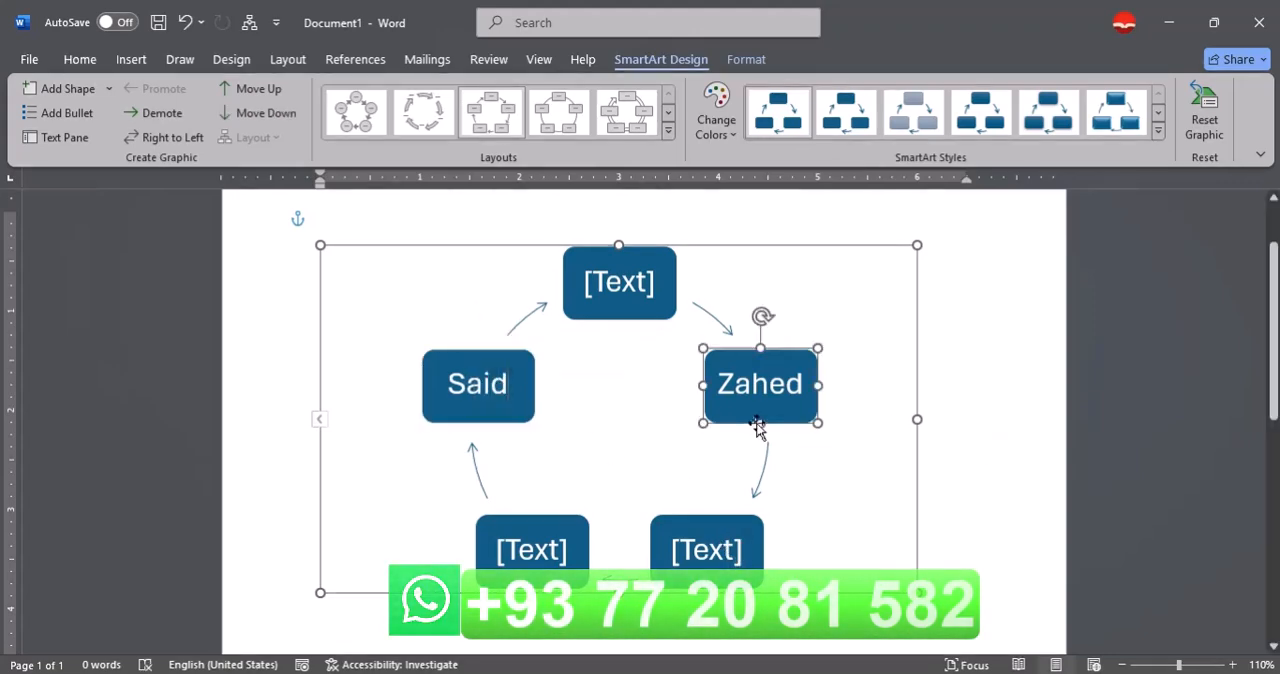
pyautogui.click(186, 141)
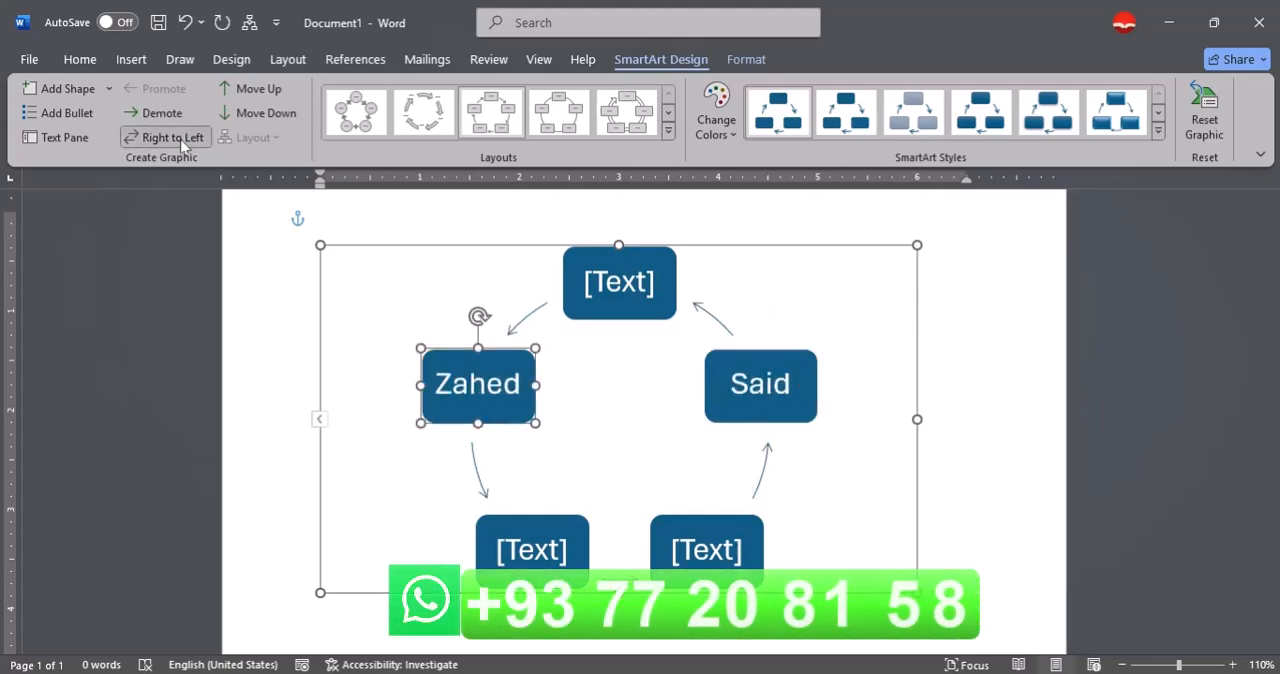
pyautogui.click(182, 139)
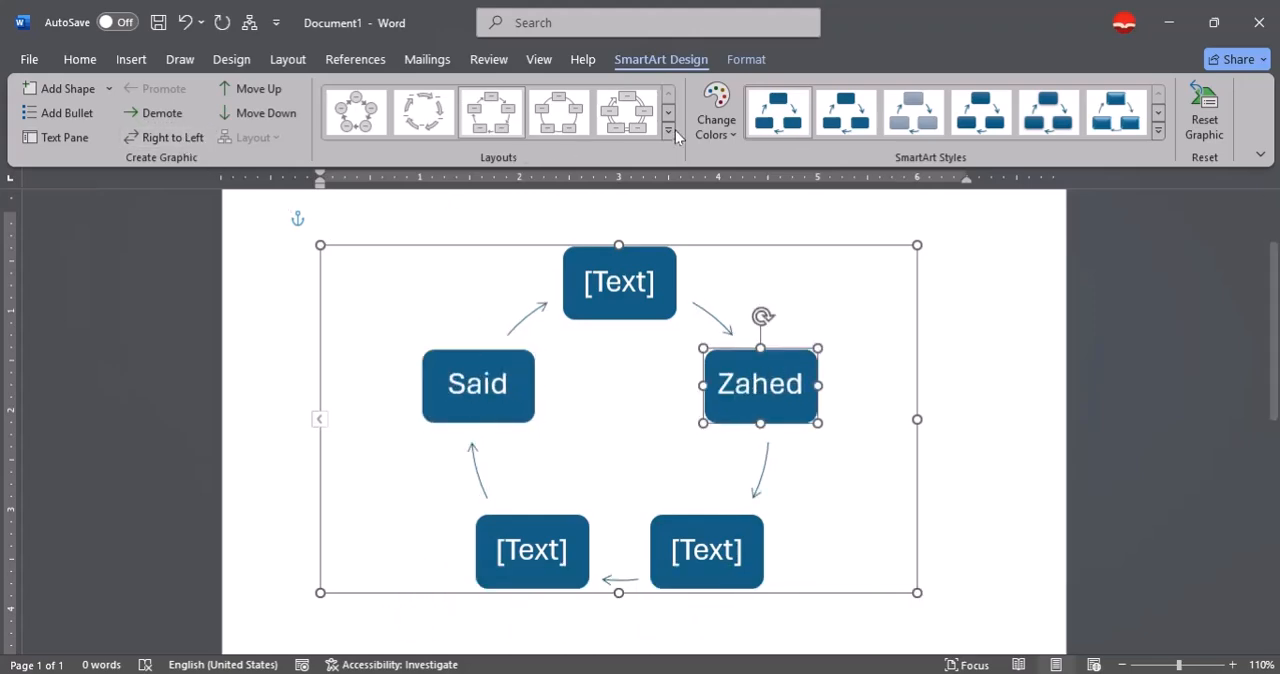
# Fill the upper-right box of the block cycle with orange.
pyautogui.click(746, 62)
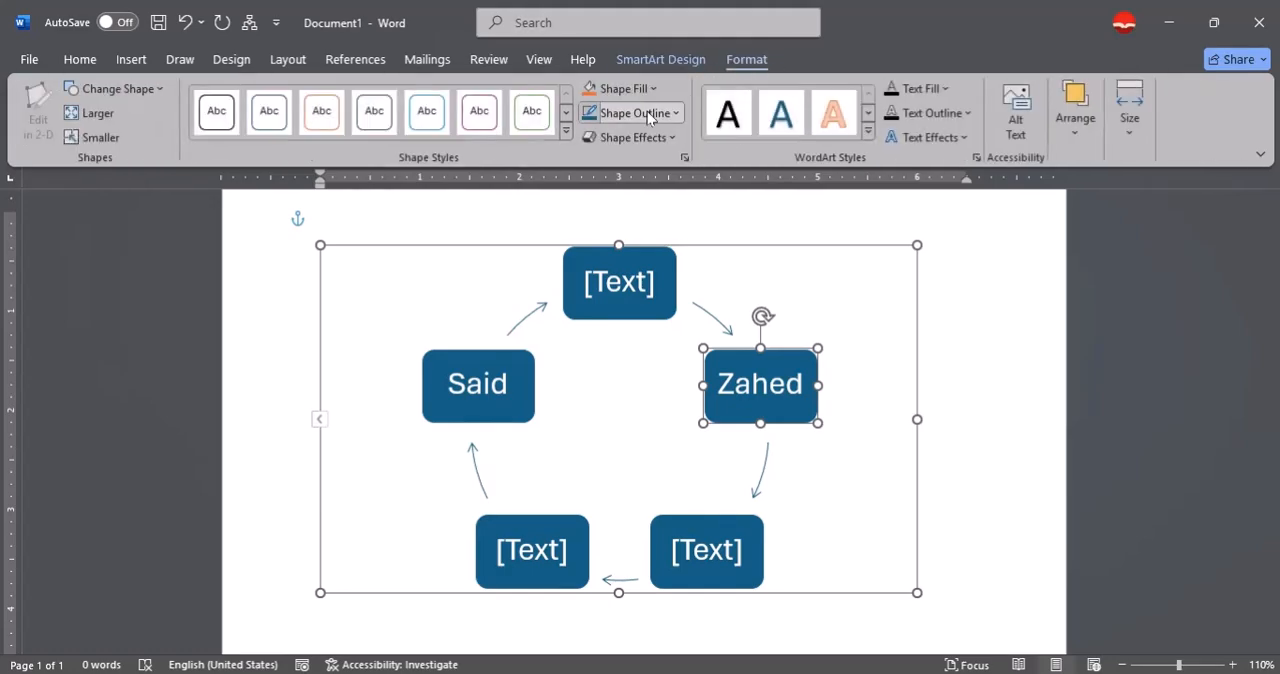
pyautogui.click(600, 89)
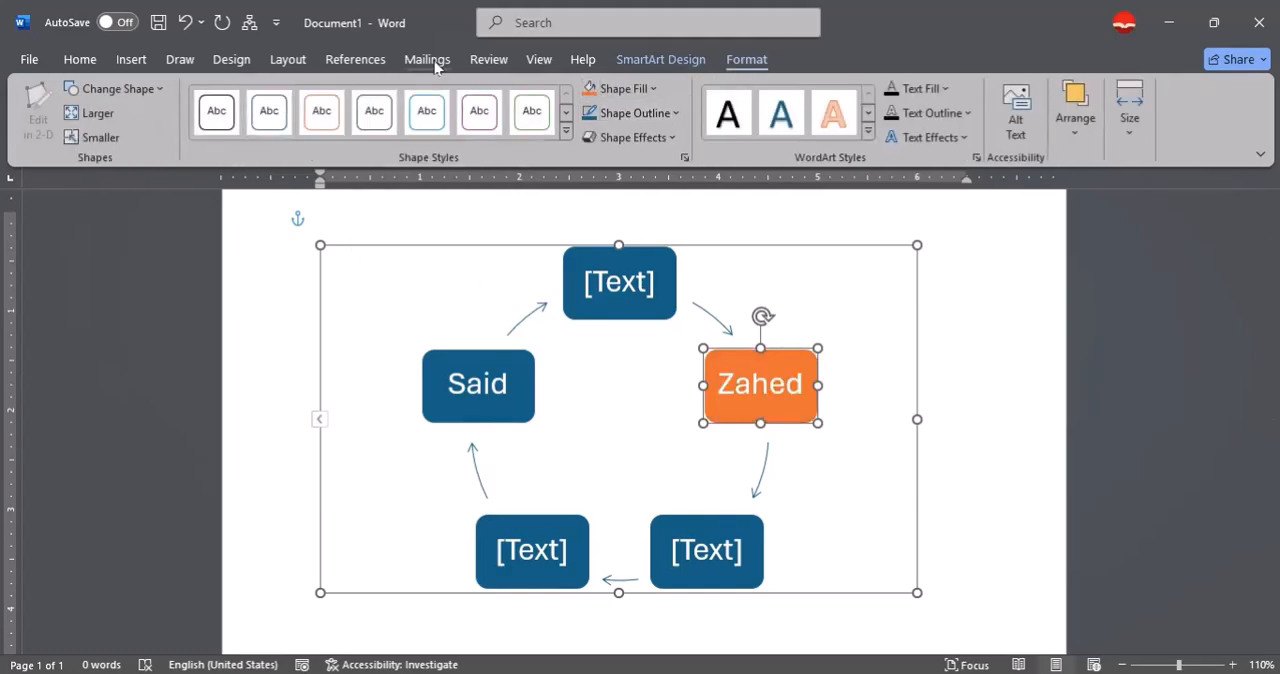
# Flip the block cycle's direction between right to left and left to right several times, ending on left to right.
pyautogui.click(642, 60)
pyautogui.click(184, 138)
pyautogui.click(182, 138)
pyautogui.click(182, 138)
pyautogui.click(182, 138)
pyautogui.click(182, 138)
pyautogui.click(182, 138)
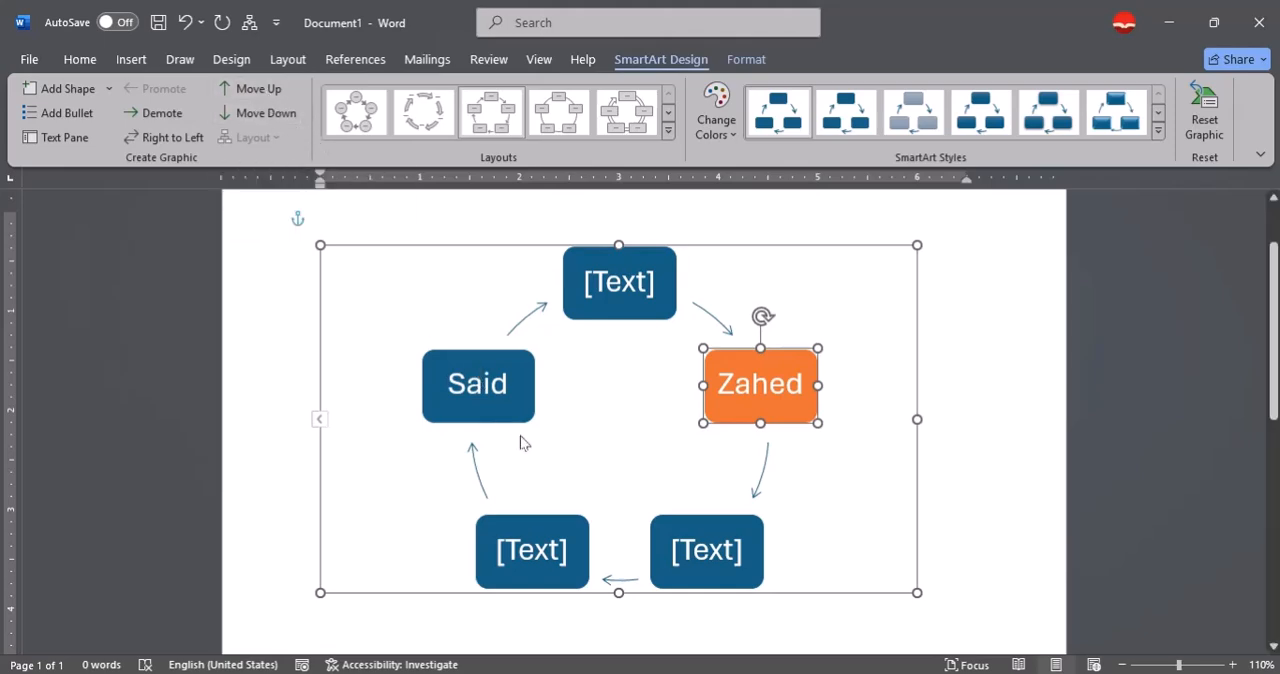
# Fill the empty lower-left box of the block cycle with red.
pyautogui.click(543, 532)
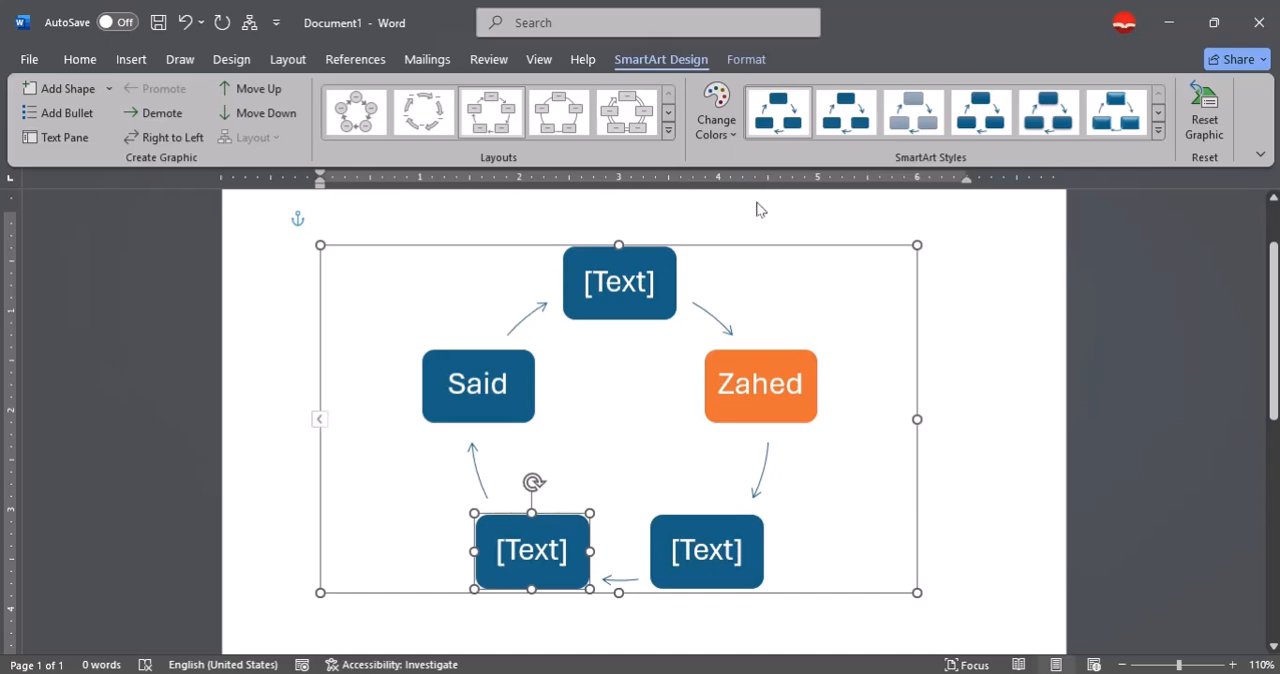
pyautogui.click(724, 59)
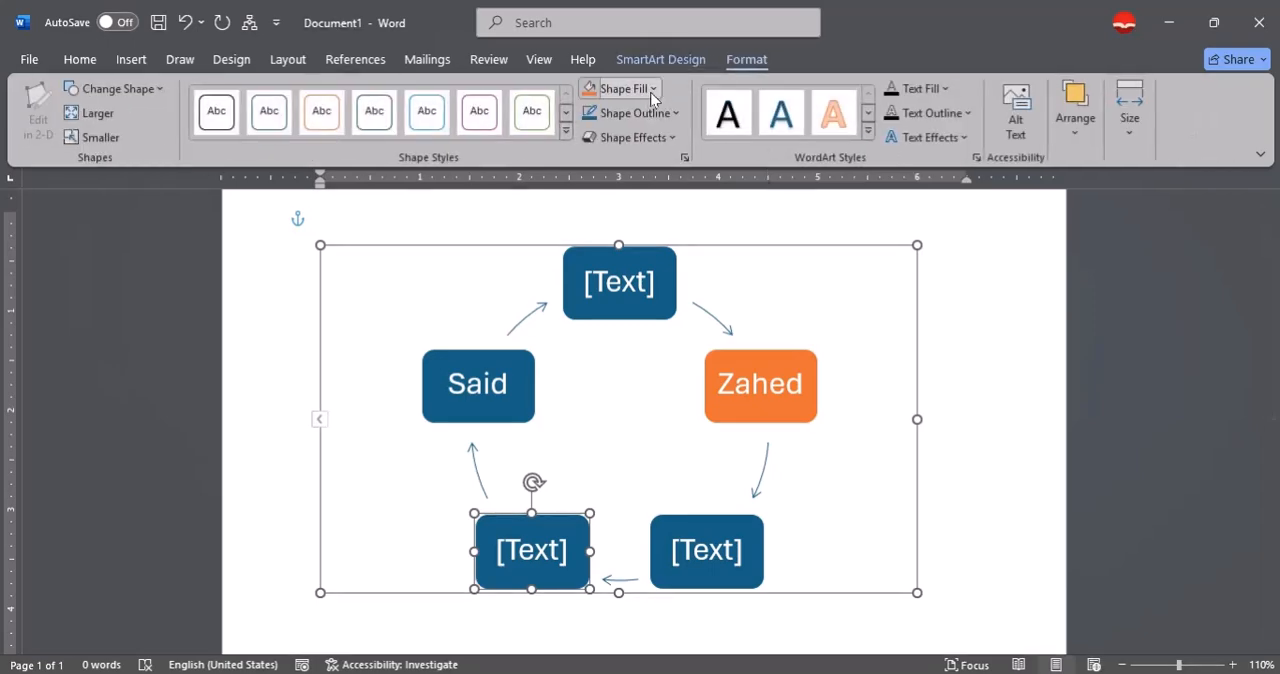
pyautogui.click(652, 89)
pyautogui.click(607, 266)
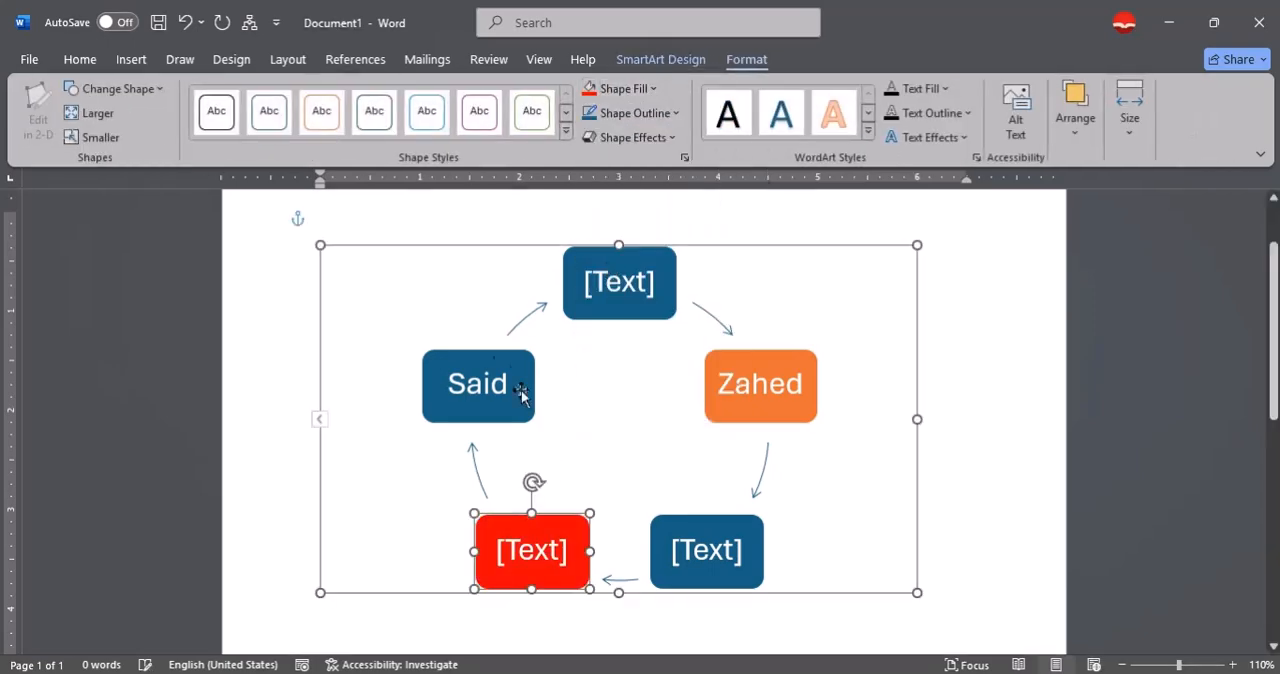
# Move the red box up through the cycle order until it takes the first position.
pyautogui.click(631, 59)
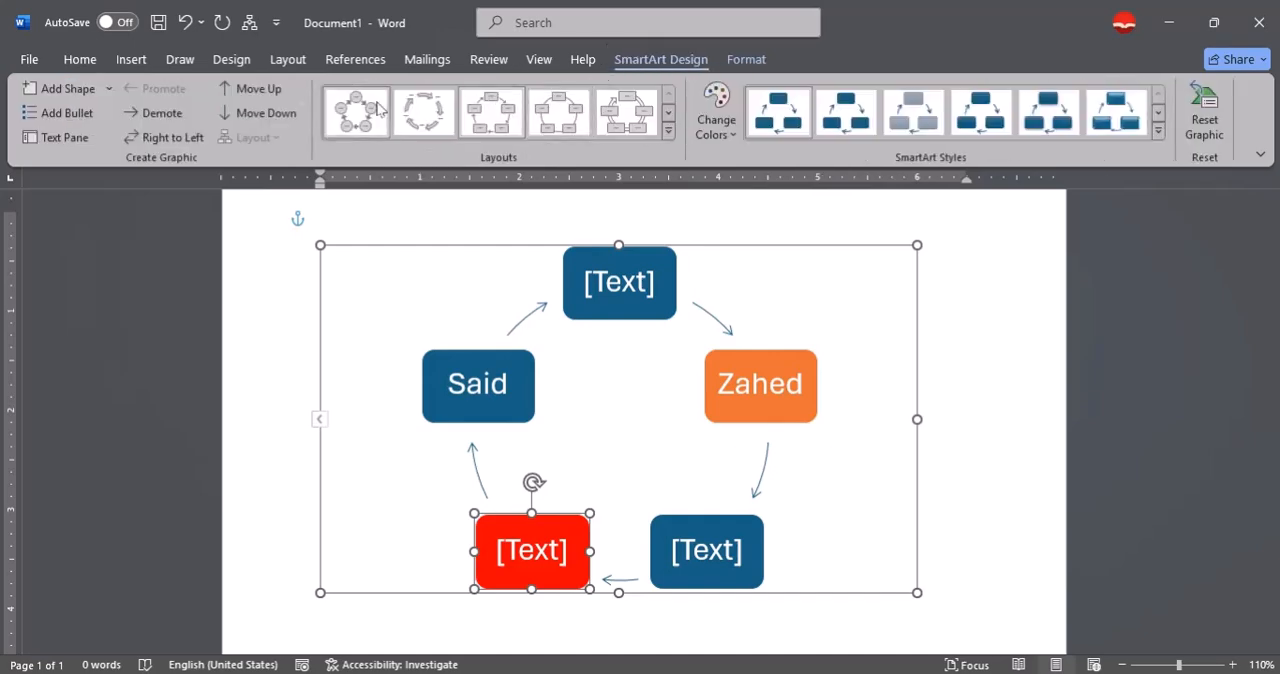
pyautogui.click(246, 96)
pyautogui.click(245, 95)
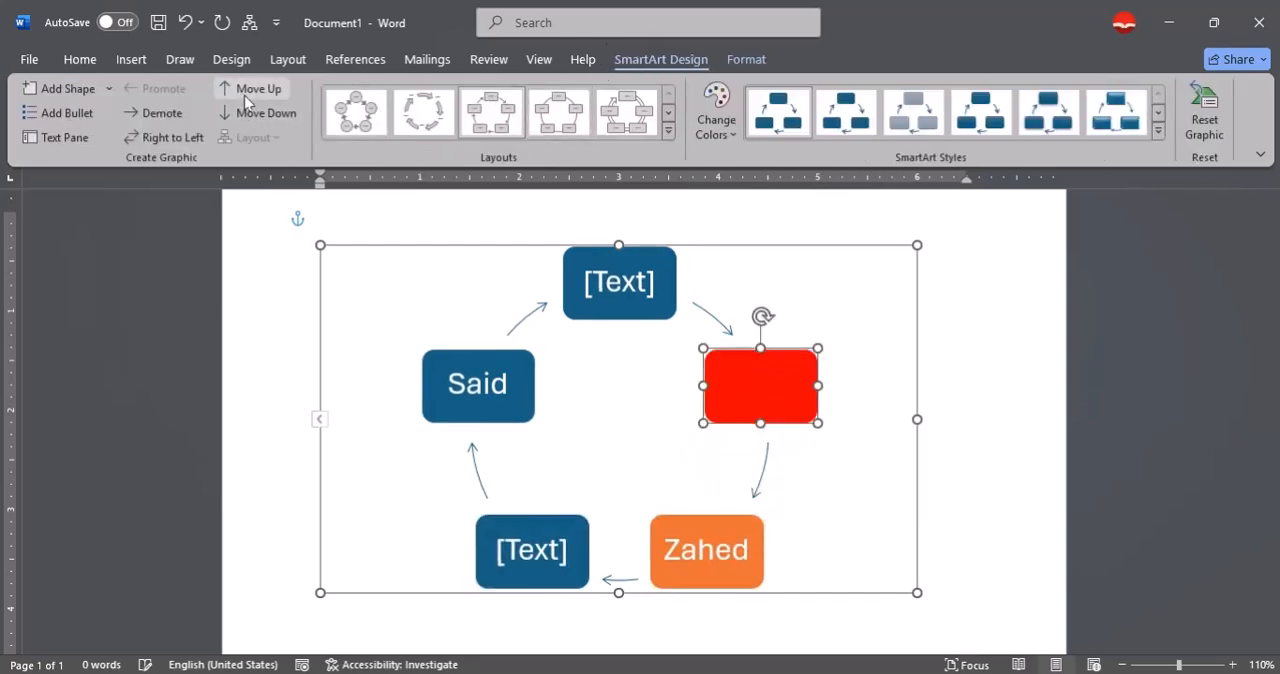
pyautogui.click(245, 95)
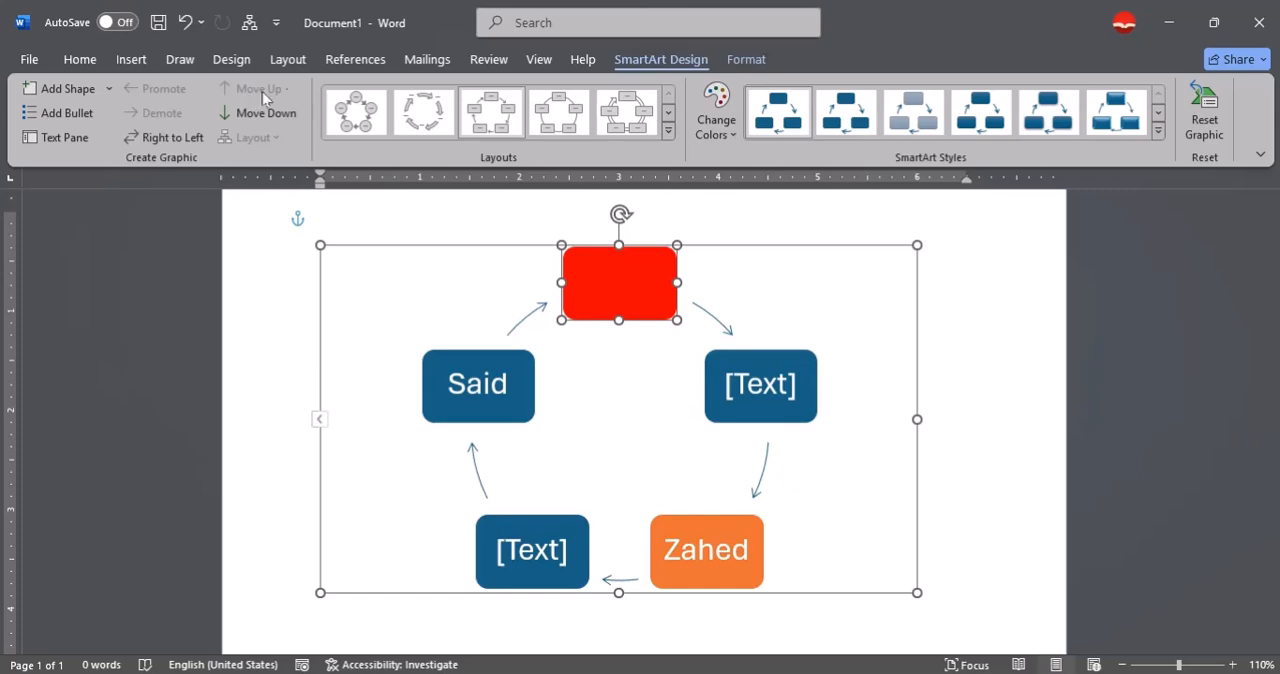
# Move the red box down through the cycle order until it takes the last position.
pyautogui.click(258, 113)
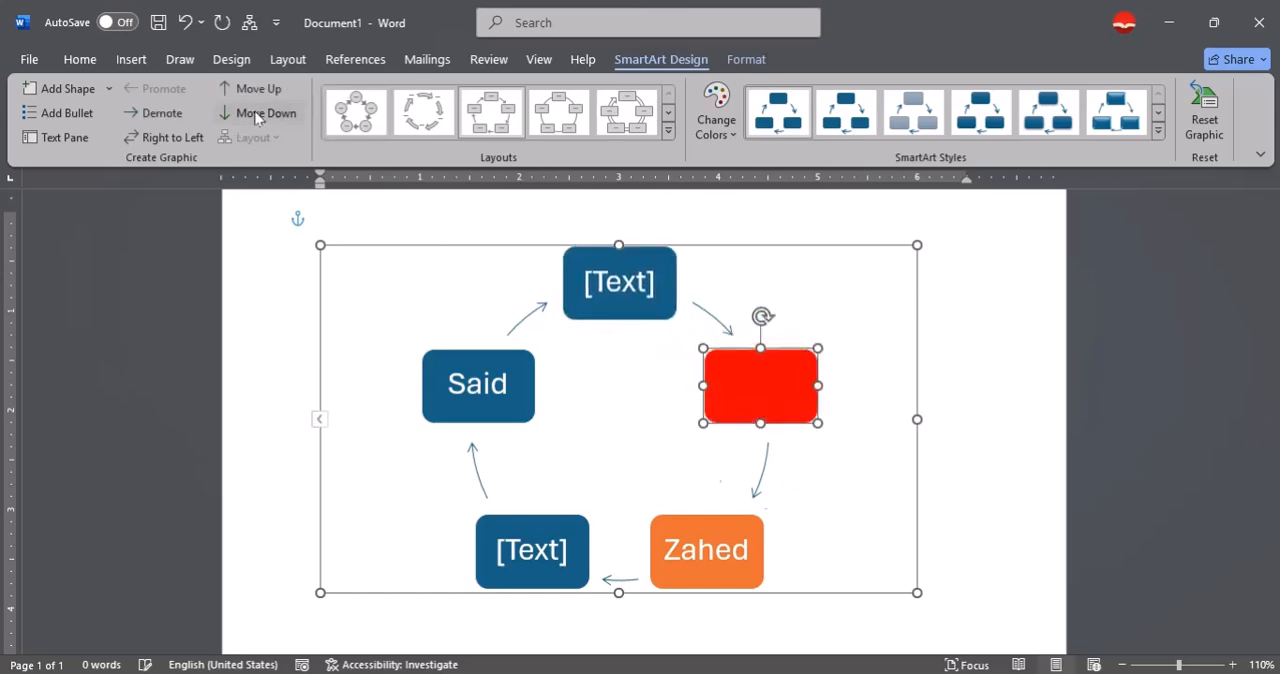
pyautogui.click(258, 113)
pyautogui.click(258, 113)
pyautogui.click(258, 113)
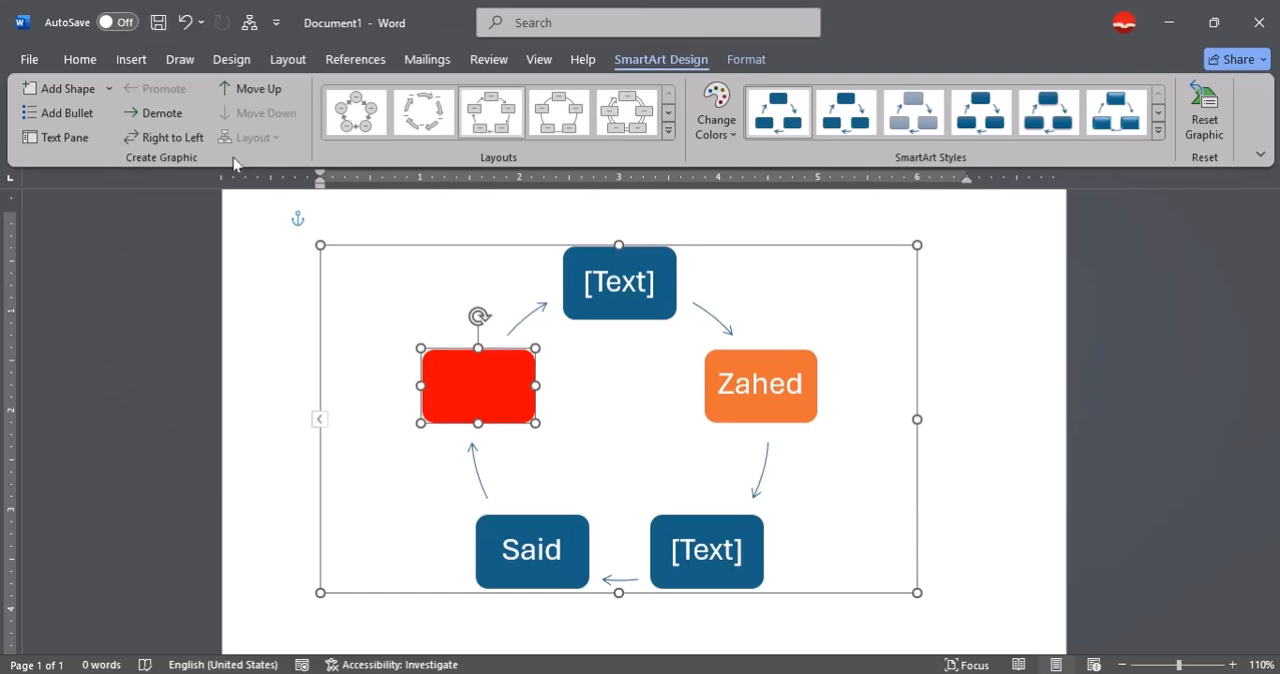
# Recolor the whole block cycle with the solid orange Accent 2 color variation.
pyautogui.click(524, 256)
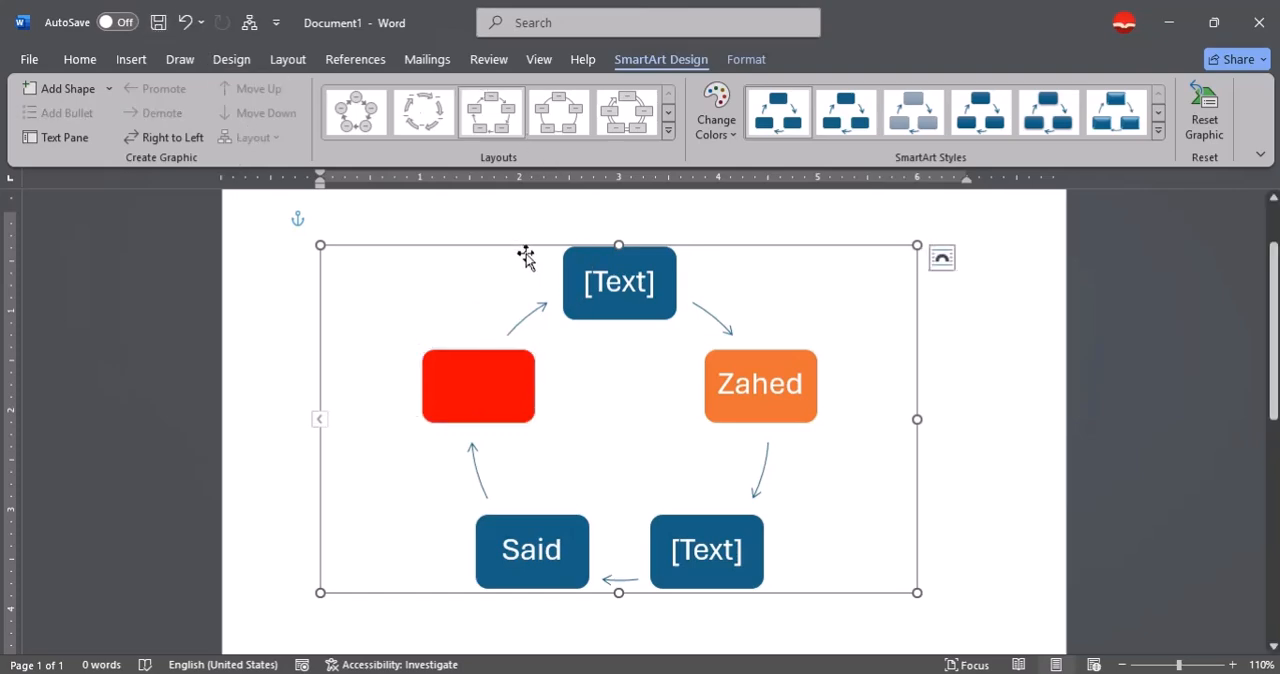
pyautogui.click(668, 129)
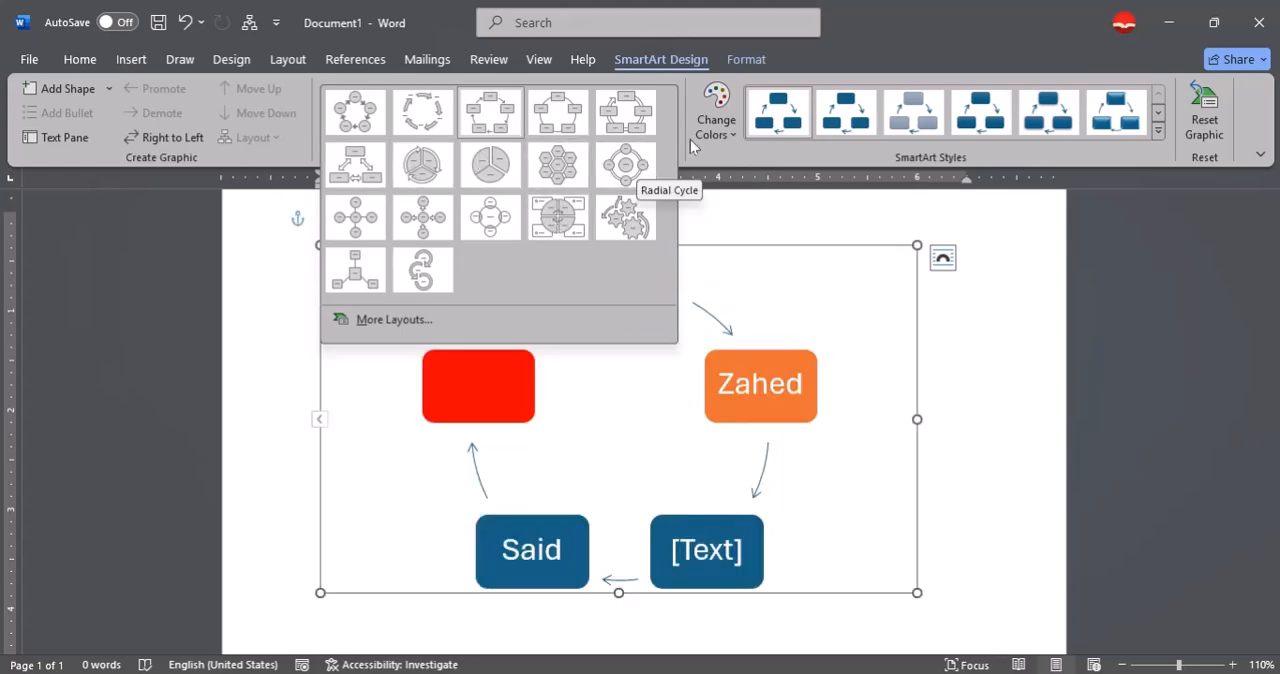
pyautogui.click(718, 156)
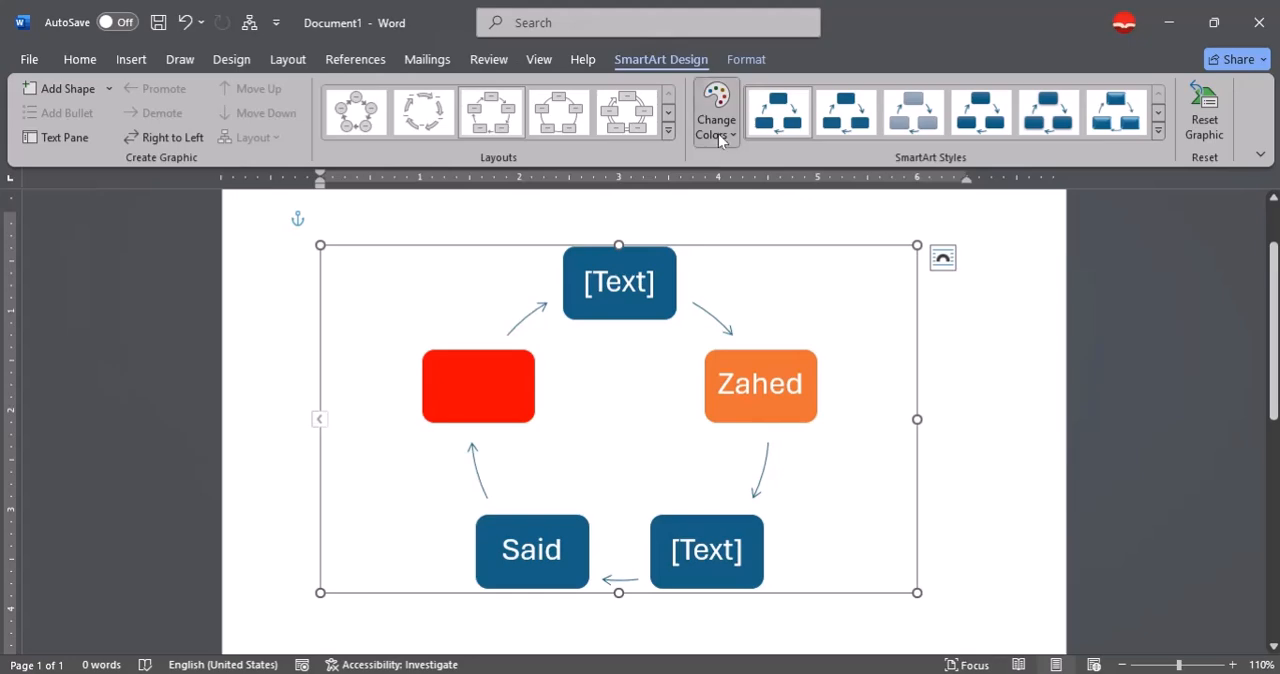
pyautogui.click(718, 132)
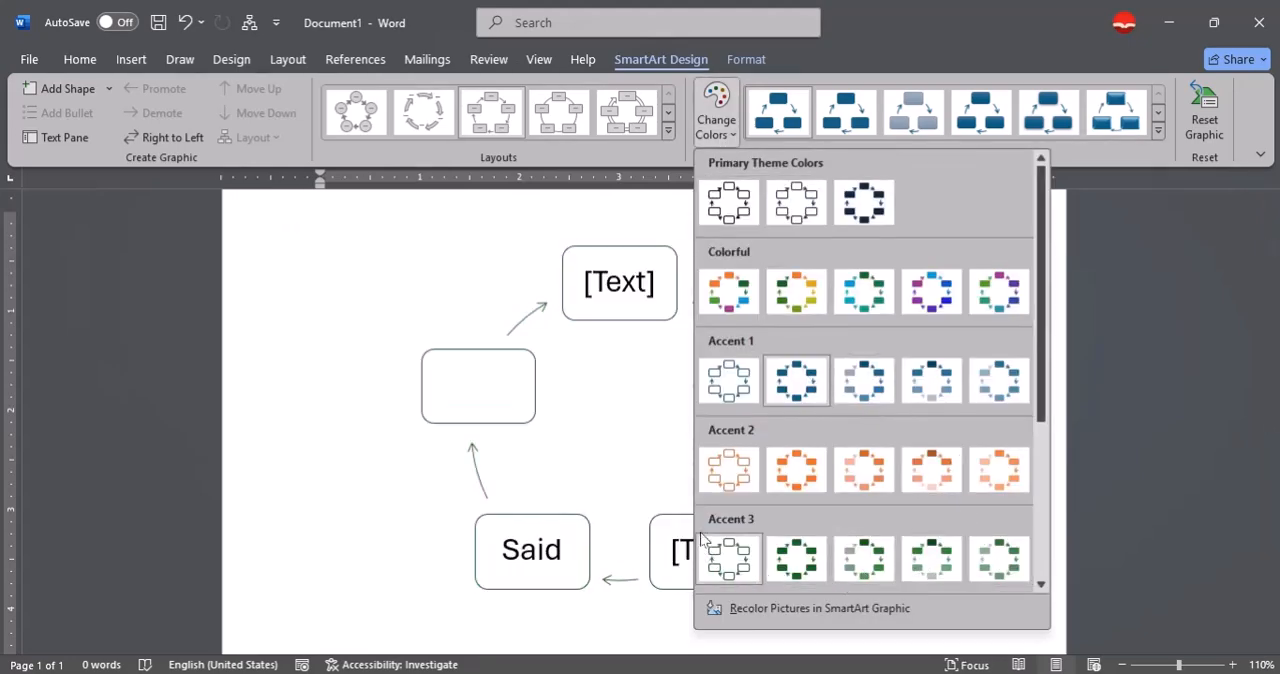
pyautogui.click(796, 469)
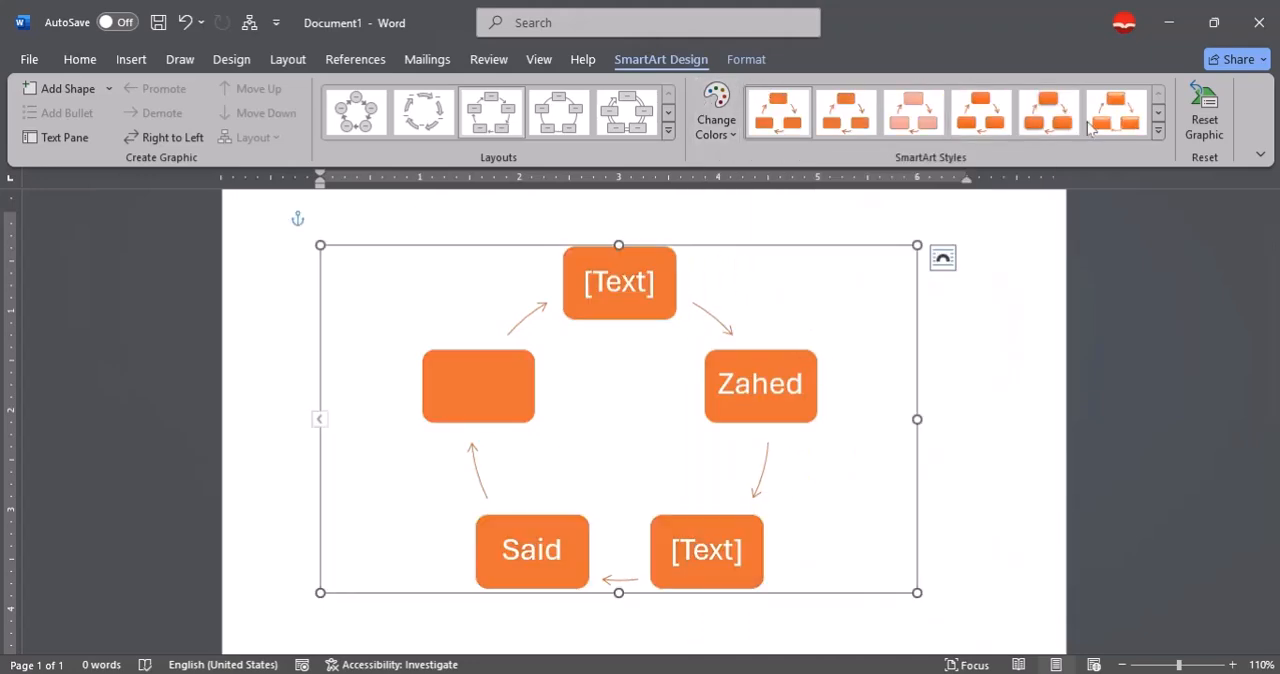
# Apply the 3-D SmartArt style that renders the block cycle's boxes as tilted, brick-like blocks.
pyautogui.click(1158, 115)
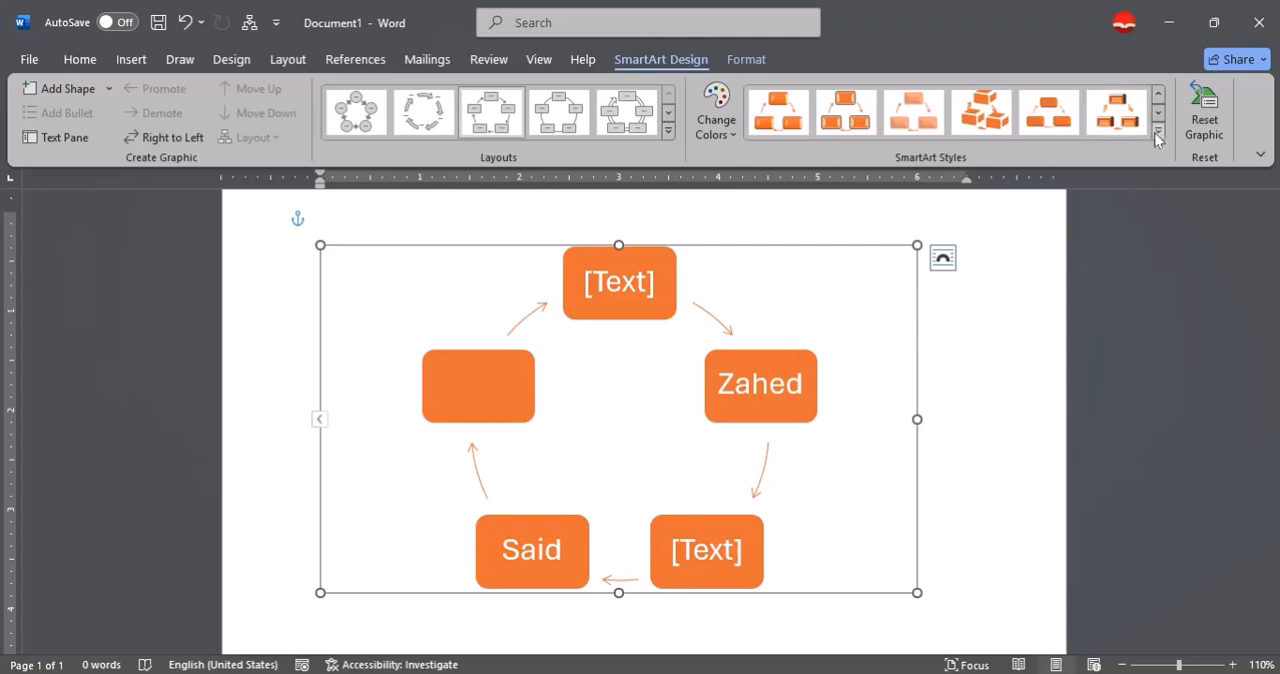
pyautogui.click(1157, 132)
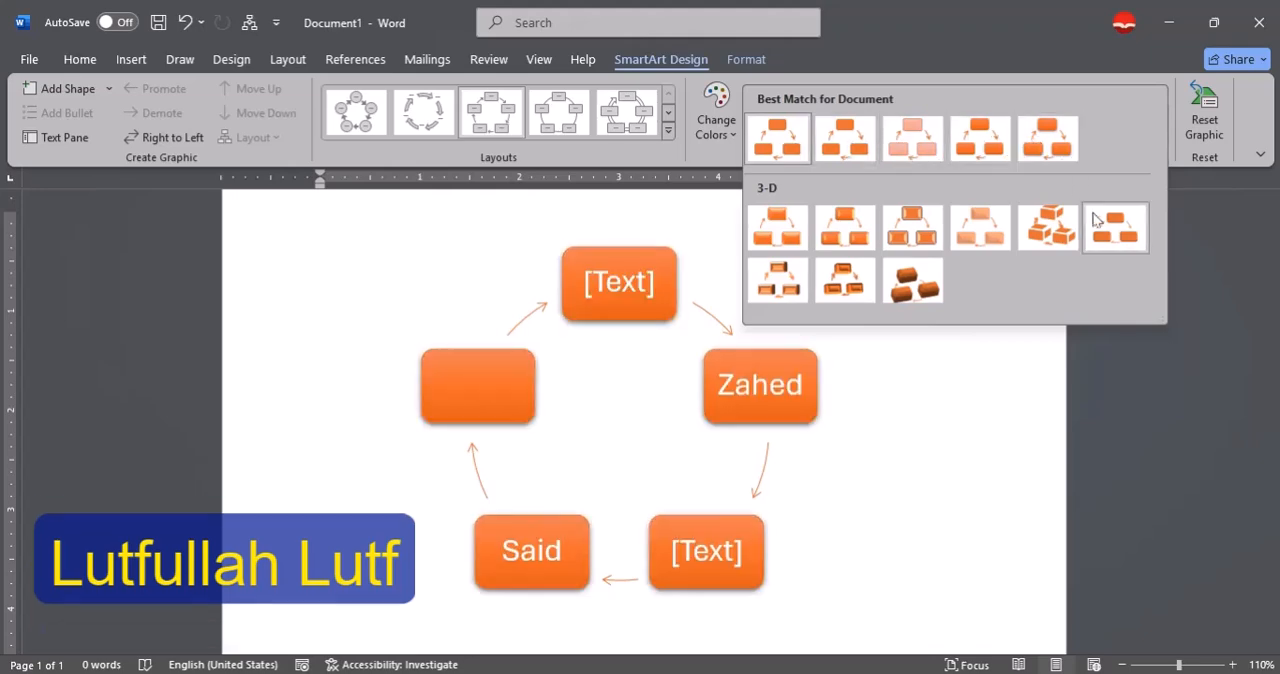
pyautogui.click(1040, 228)
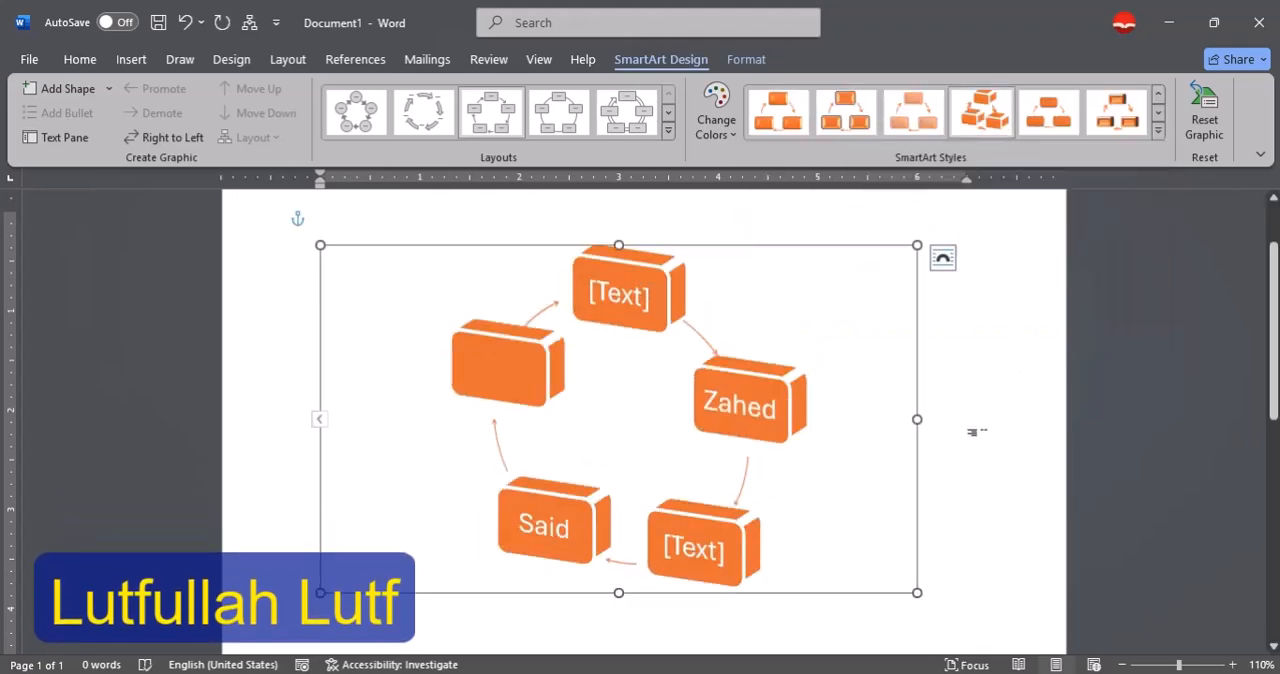